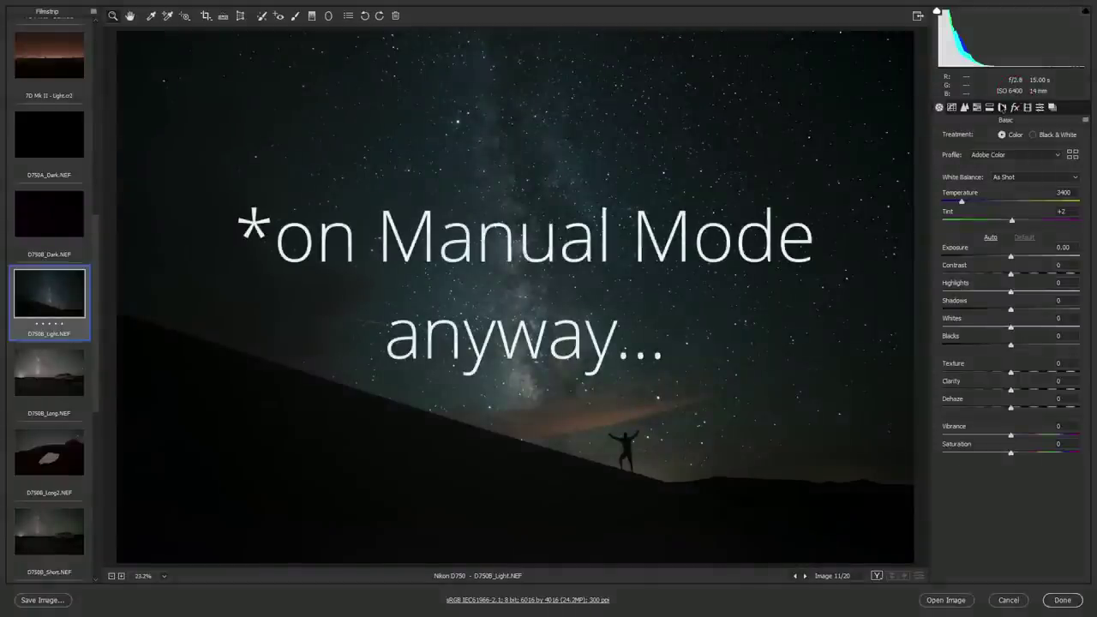
Brighten D750B_Light to Exposure +2.45 and Shadows +100, then switch to D750B_Short
left_click_drag(1012, 249, 1011, 254)
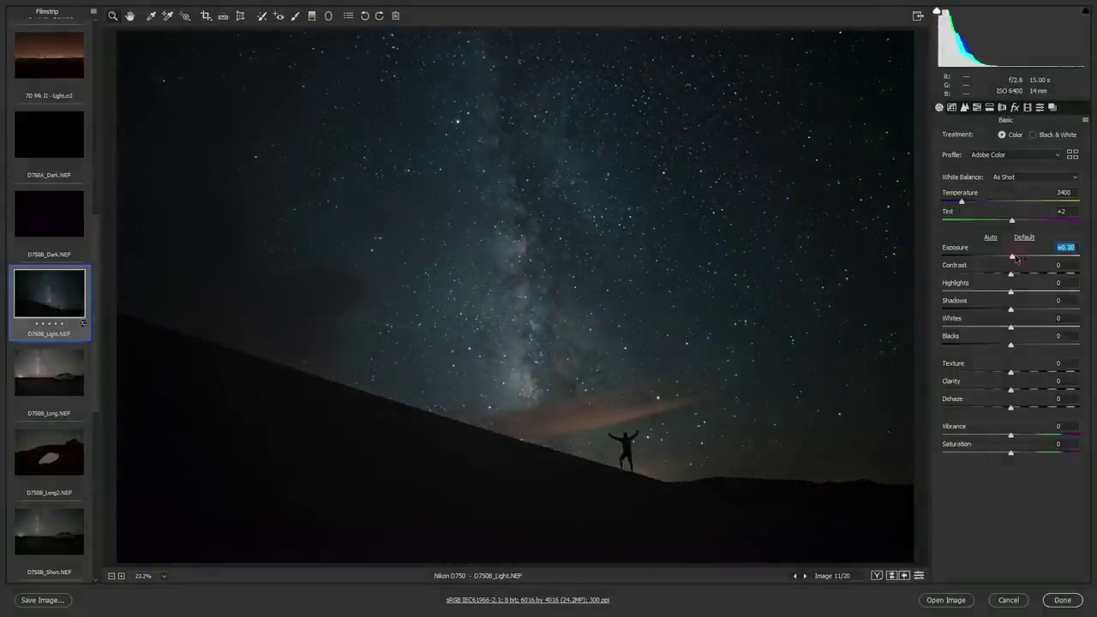
left_click_drag(1017, 259, 1044, 257)
left_click_drag(1013, 310, 1079, 311)
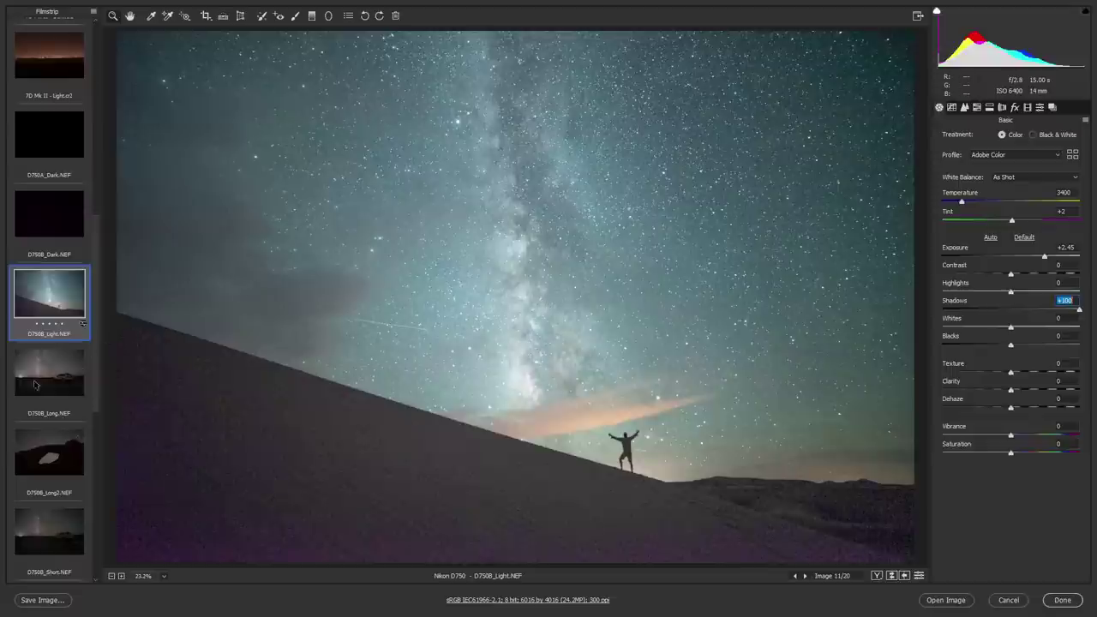
scroll(74, 423, "down", 1)
left_click(74, 423)
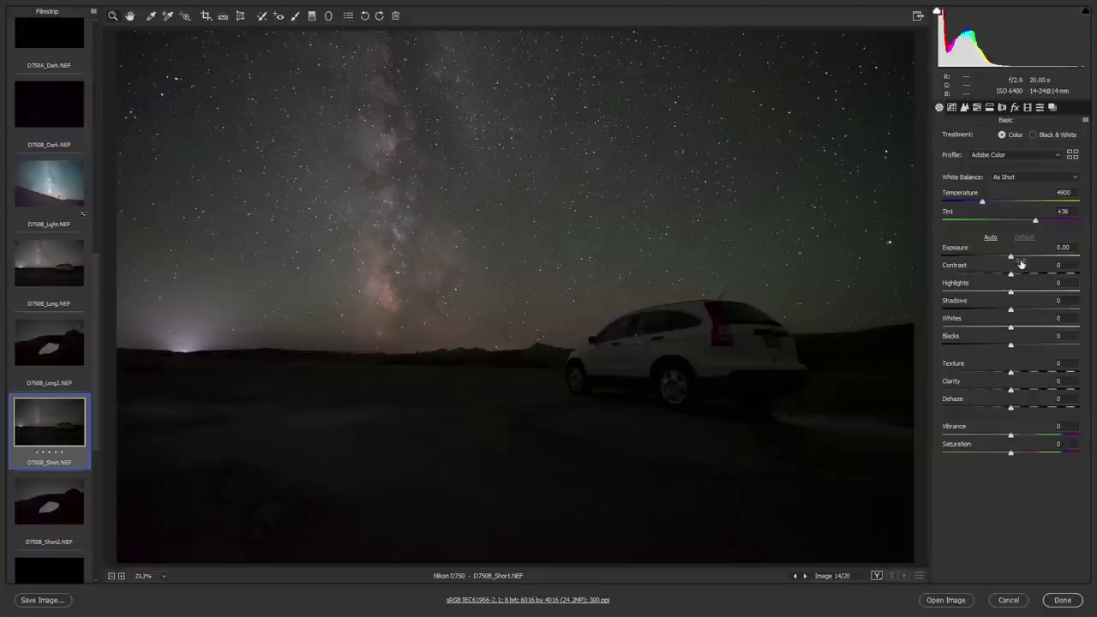
Set D750B_Short to Exposure +2.50 and Shadows +53, inspect the rear wheel's noise, then fit to view
left_click_drag(1012, 257, 1045, 257)
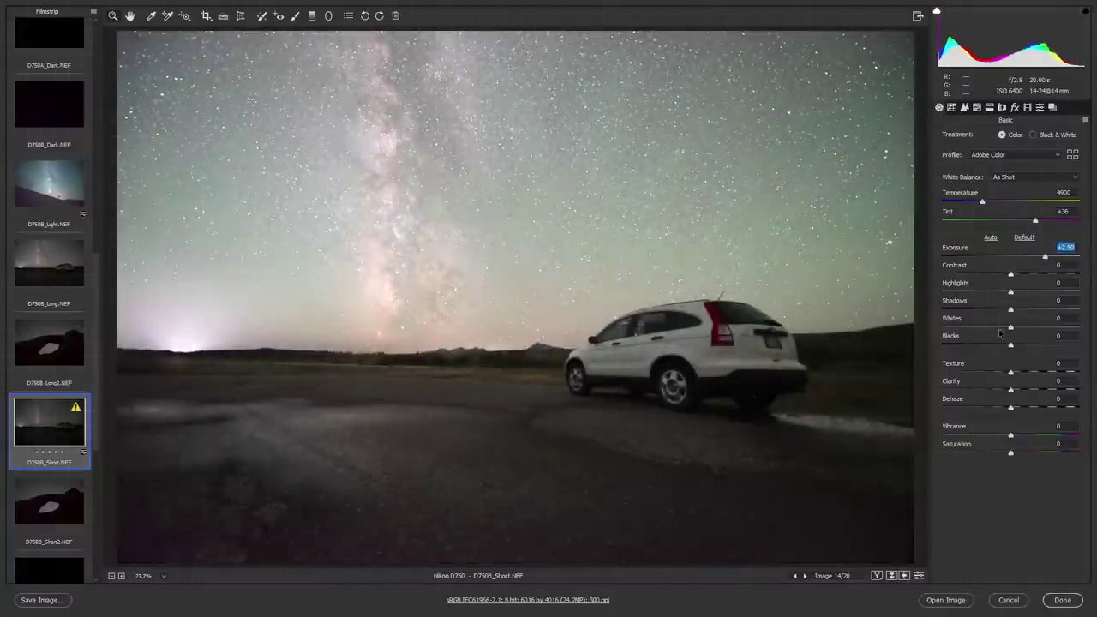
left_click_drag(1010, 309, 1046, 309)
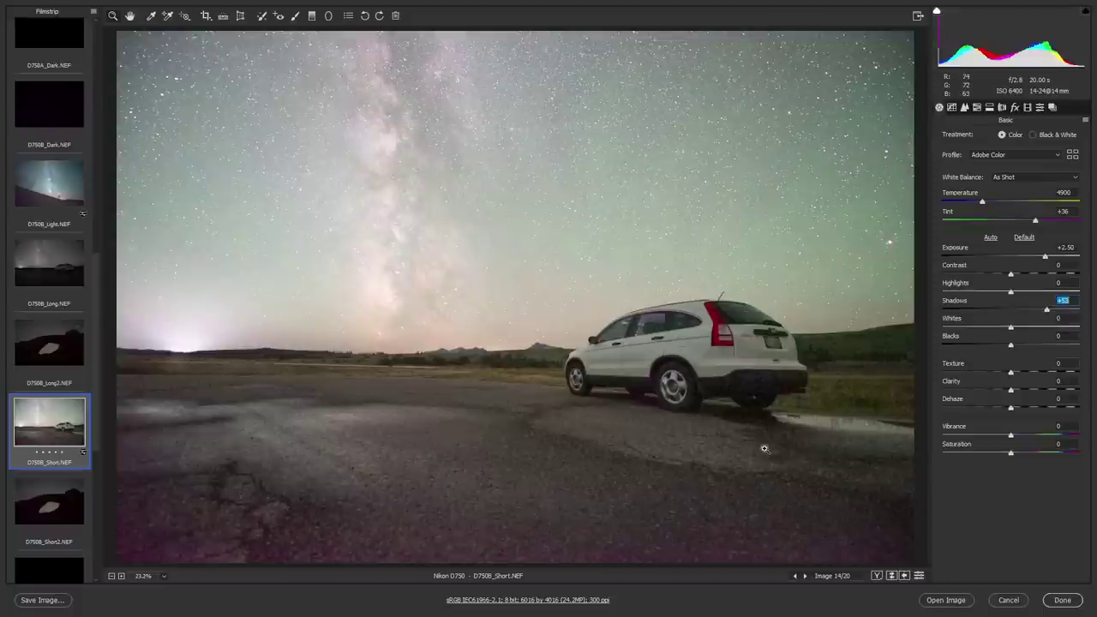
left_click(720, 430)
left_click_drag(780, 457, 769, 427)
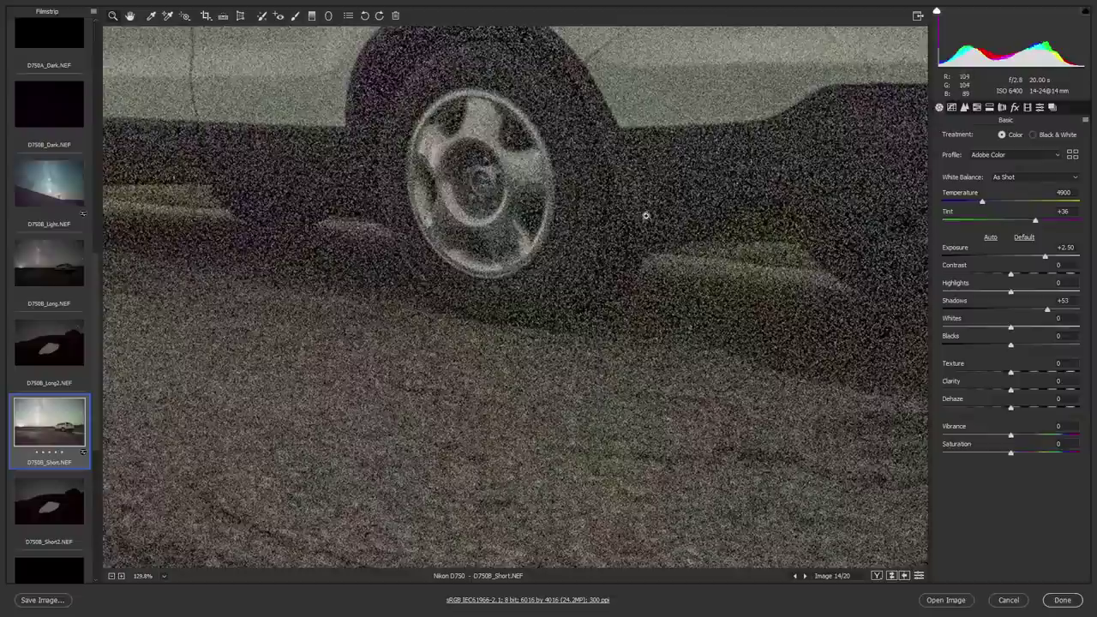
left_click(163, 576)
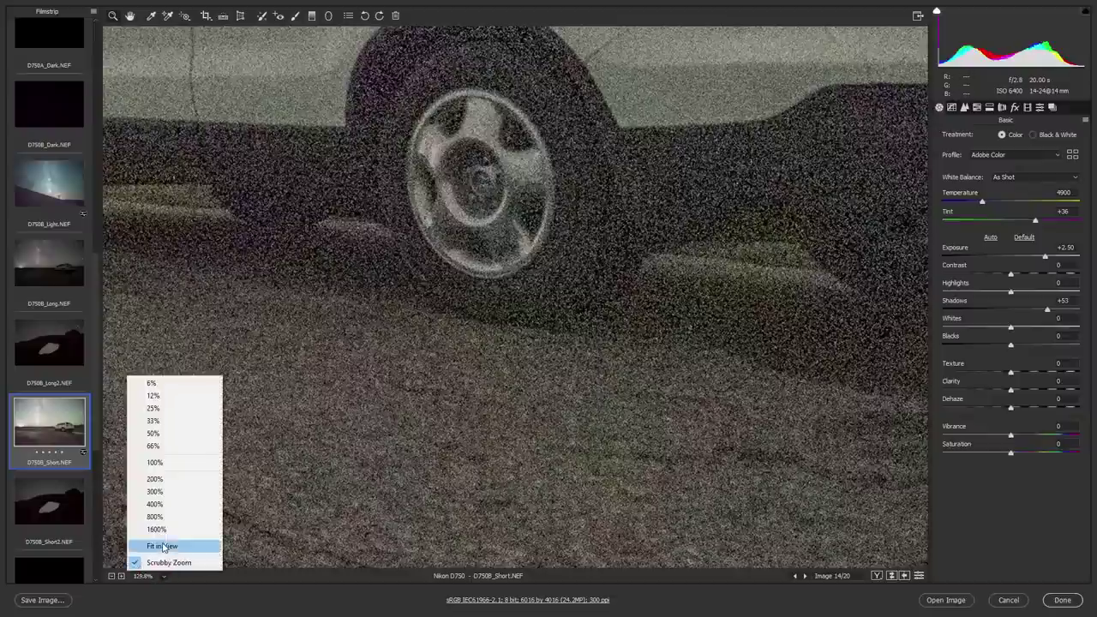
left_click(168, 546)
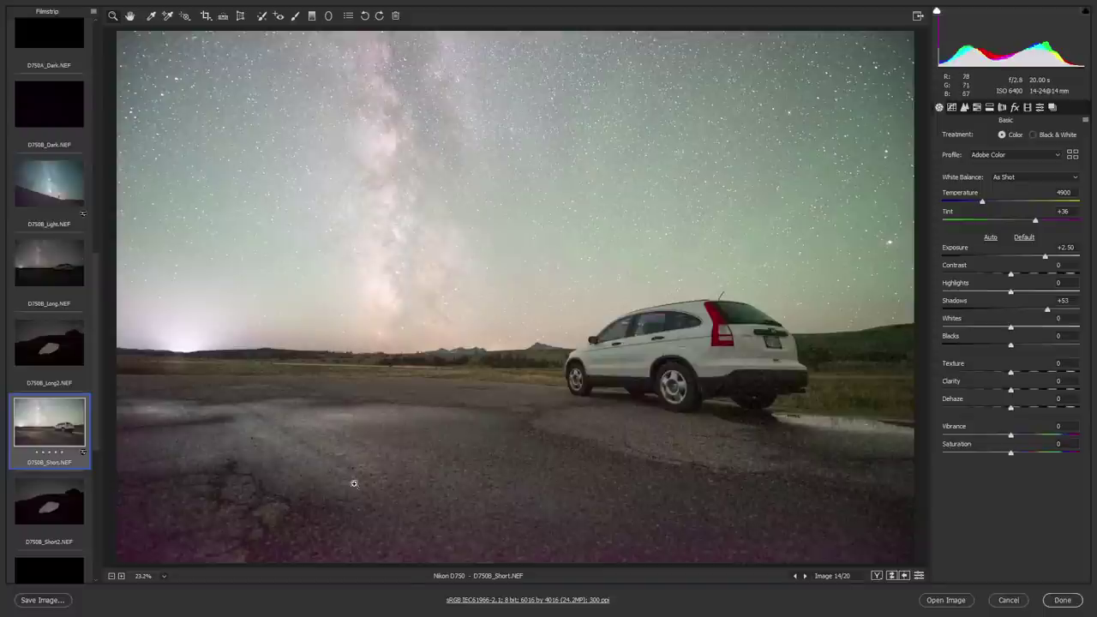
Open D750B_Long, set Exposure +2.65 and Shadows +50, and compare it with D750B_Short
left_click(64, 267)
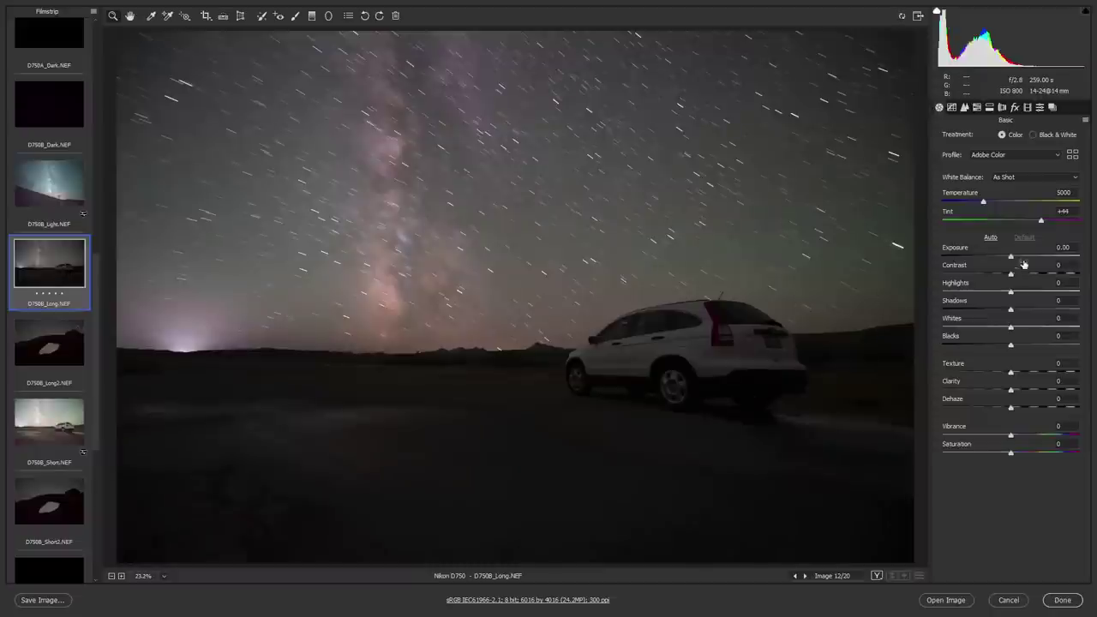
left_click_drag(1010, 257, 1045, 257)
left_click_drag(1010, 309, 1045, 312)
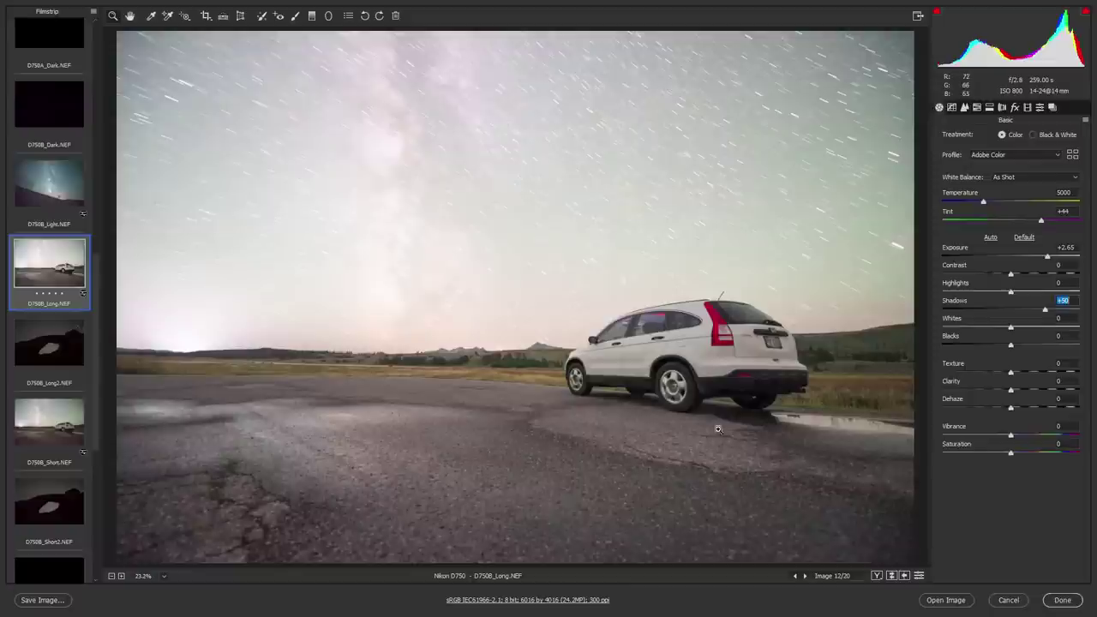
left_click(62, 431)
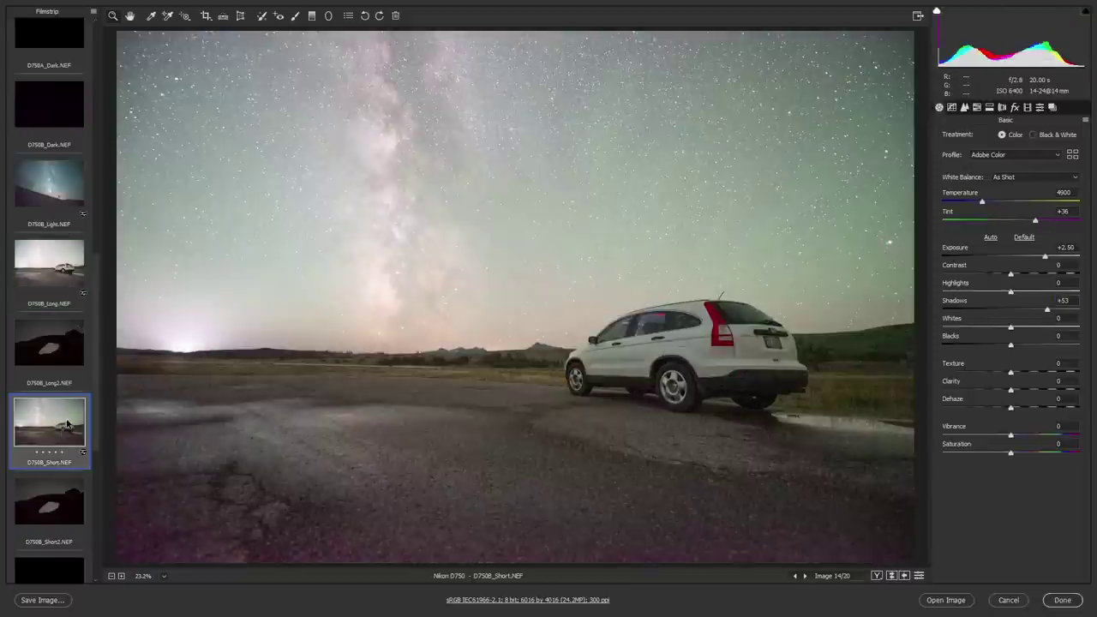
left_click(49, 257)
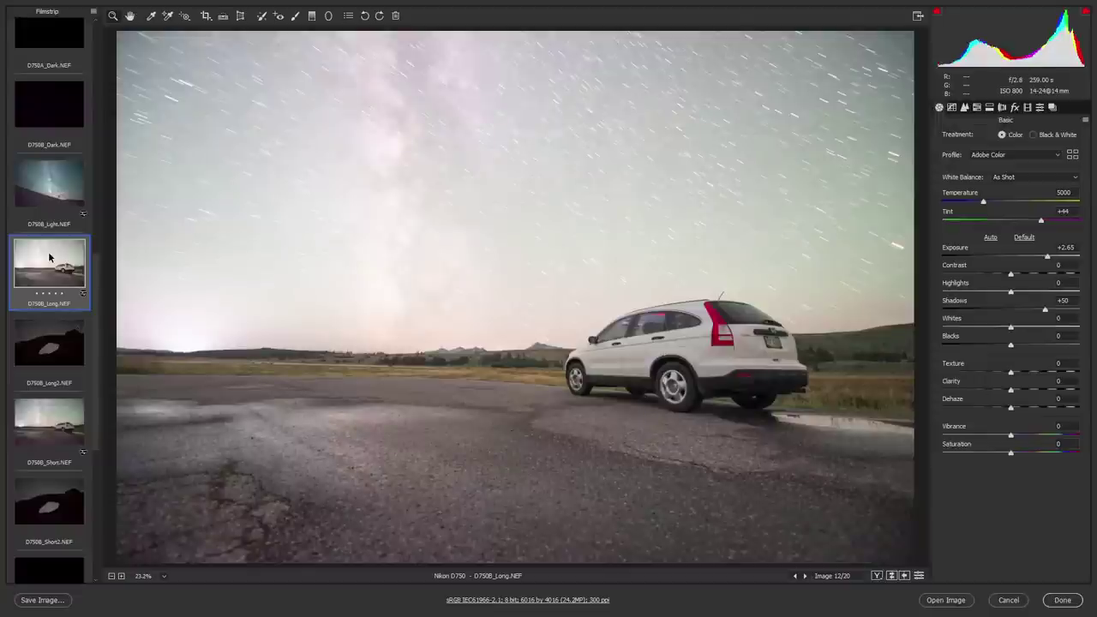
Zoom into D750B_Long's rear wheel, compare its noise with D750B_Short, then fit in view
left_click_drag(683, 384, 785, 439)
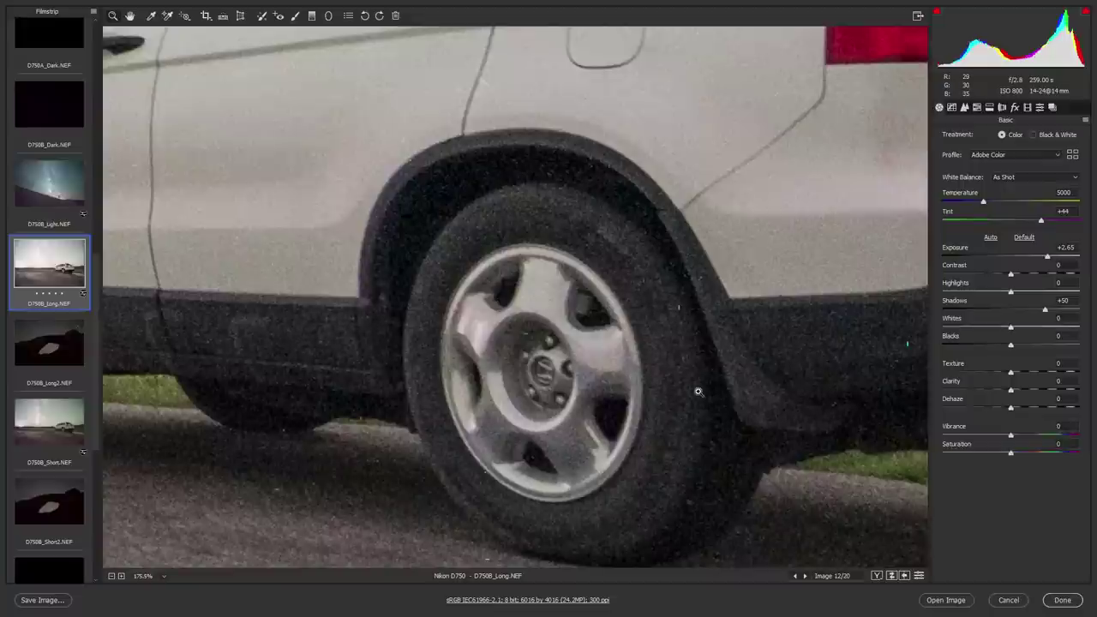
scroll(643, 291, "up", 5)
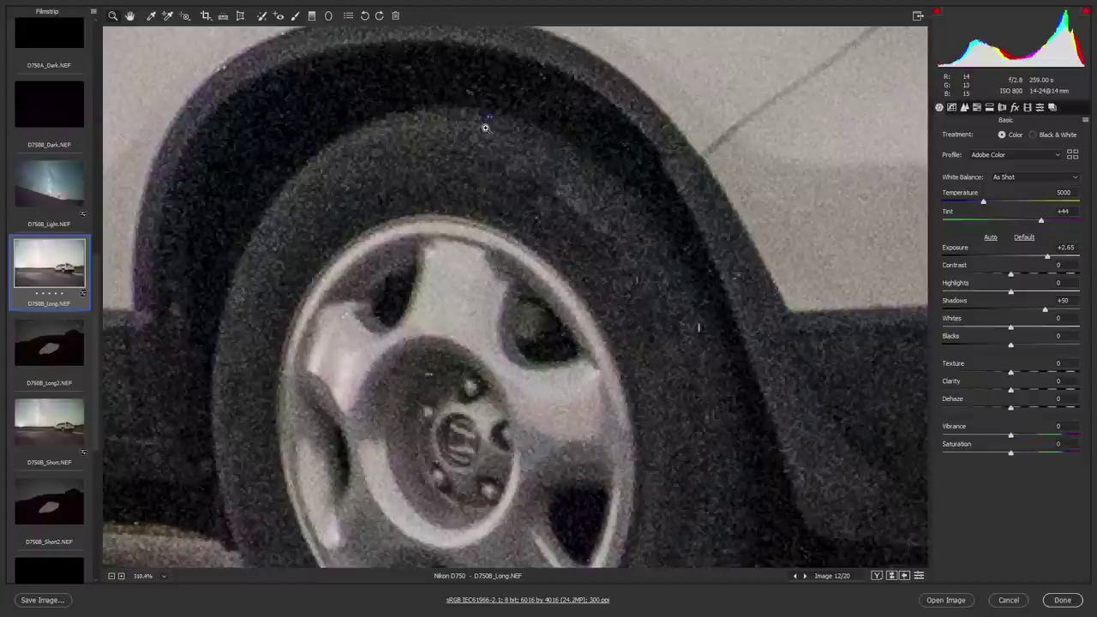
scroll(588, 324, "down", 9)
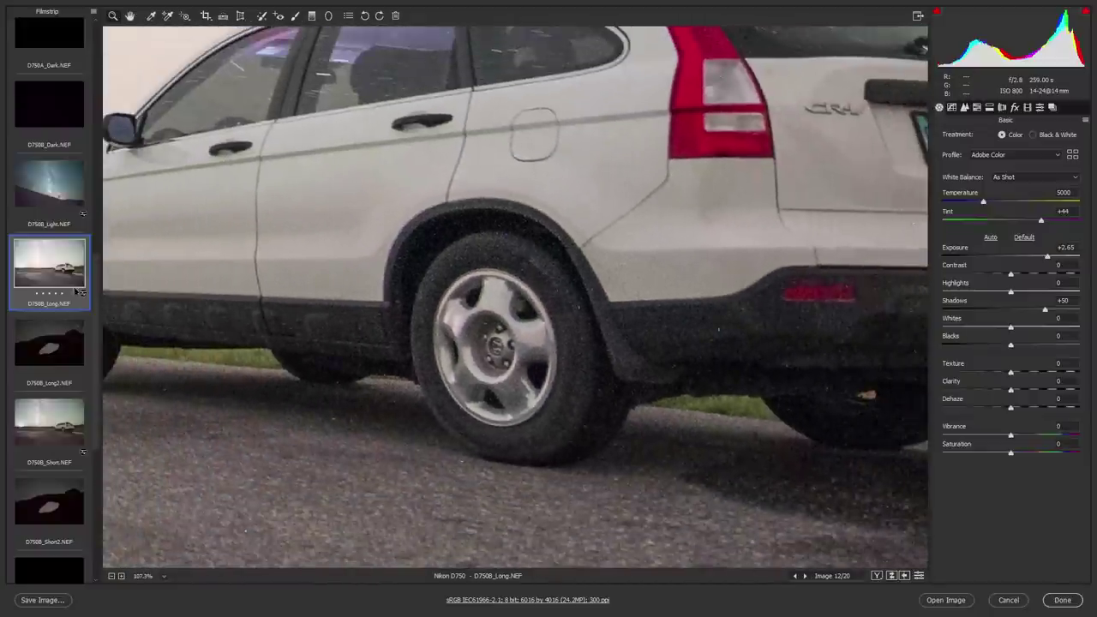
left_click(49, 437)
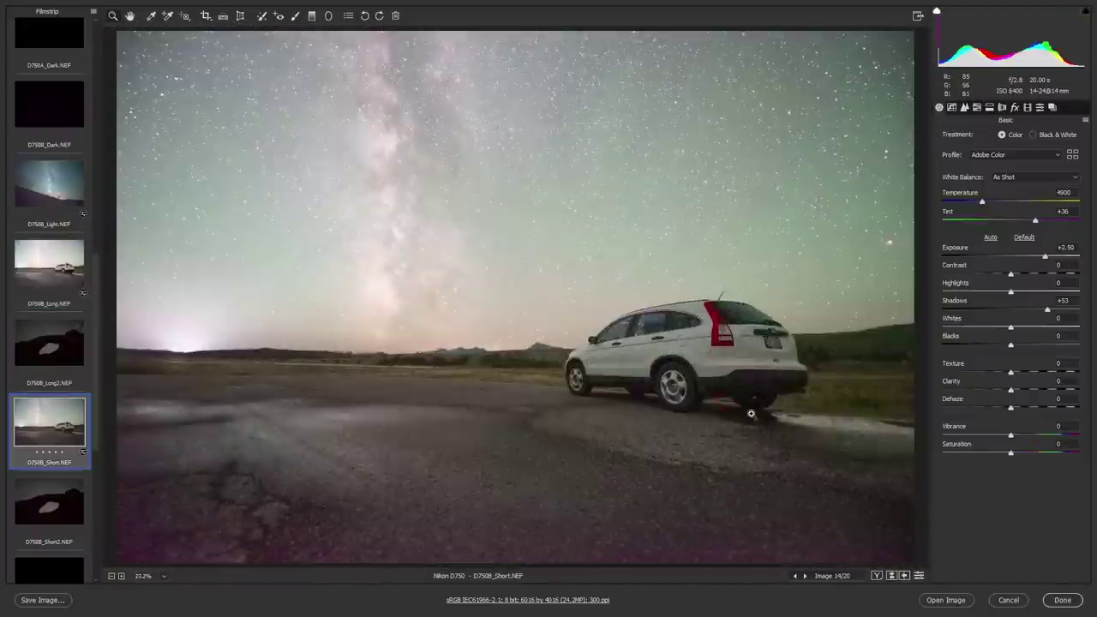
scroll(694, 403, "up", 10)
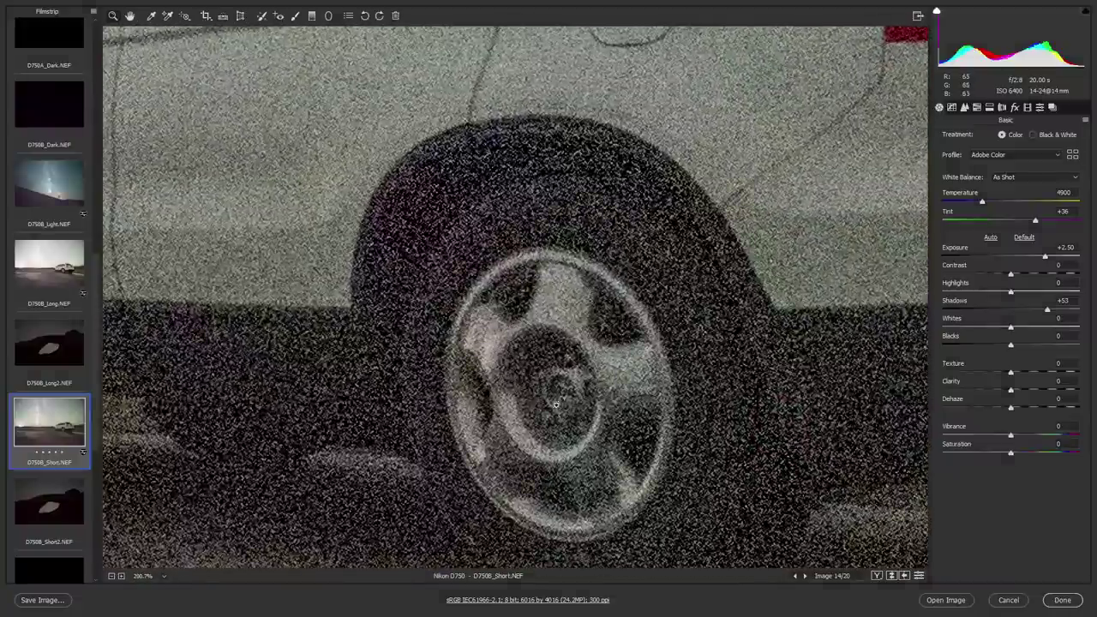
left_click(53, 262)
scroll(614, 385, "up", 5)
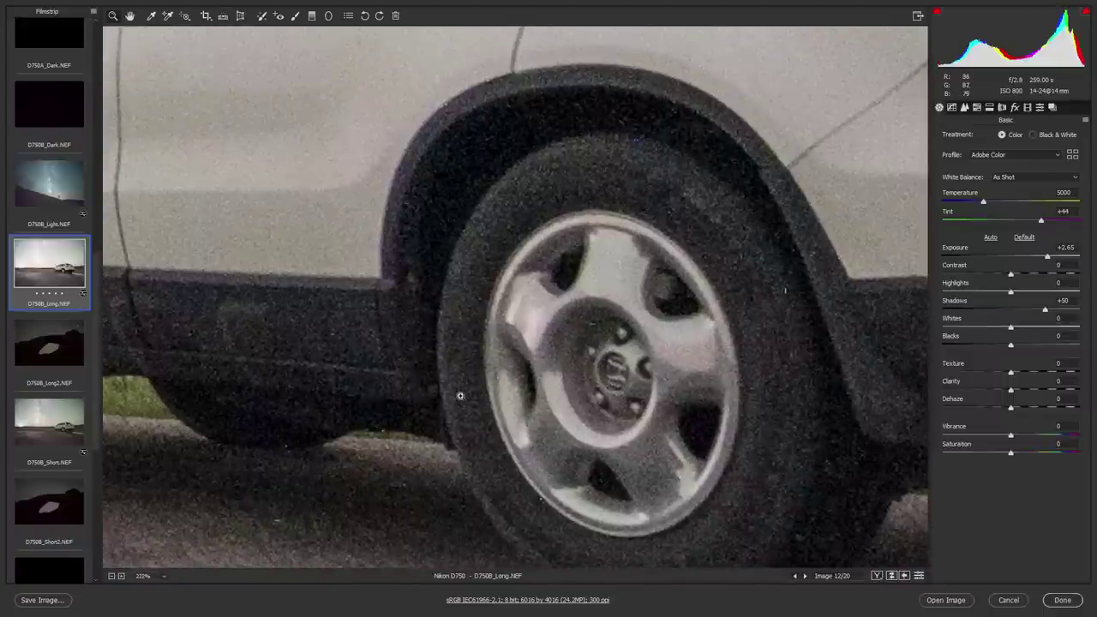
left_click(159, 576)
left_click(160, 546)
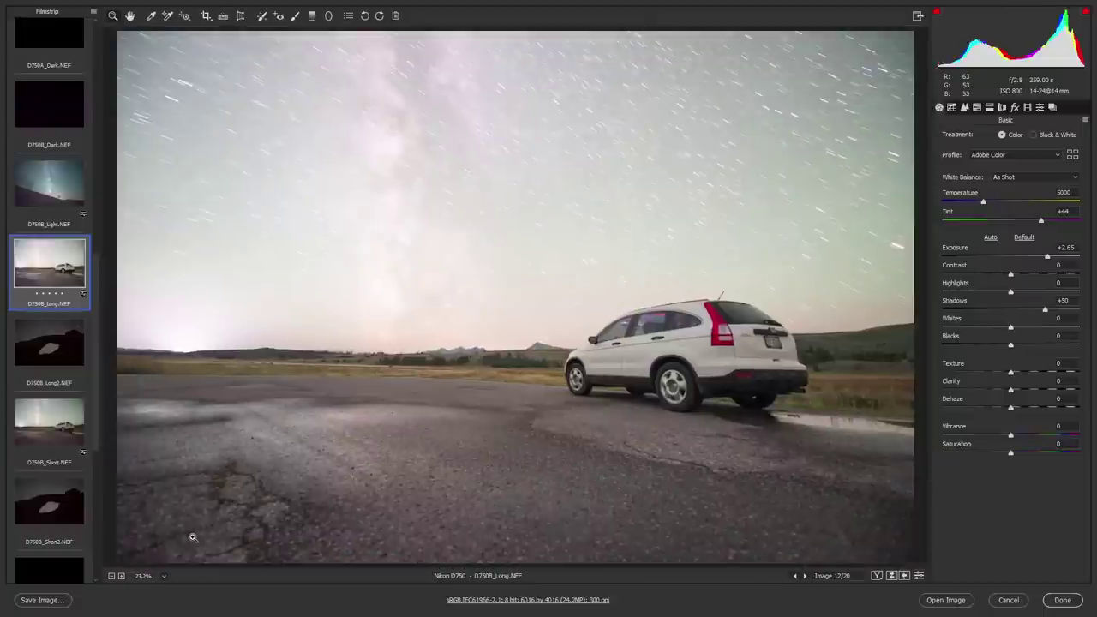
Flip to D750B_Short and back to D750B_Long for a full-frame comparison
left_click(49, 420)
left_click(150, 576)
left_click(161, 575)
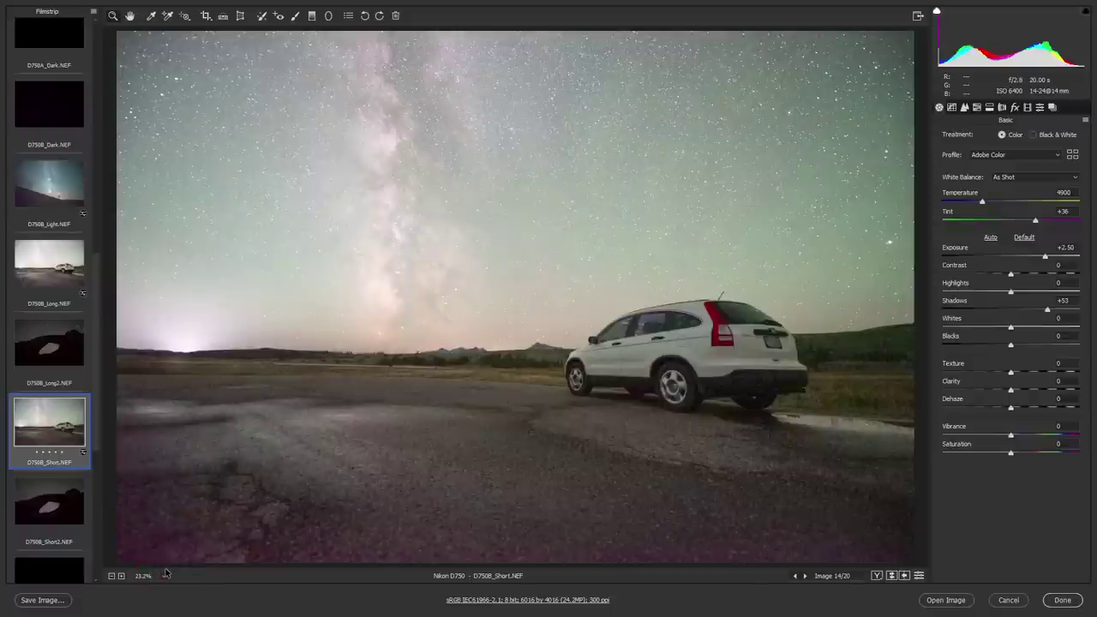
left_click(38, 266)
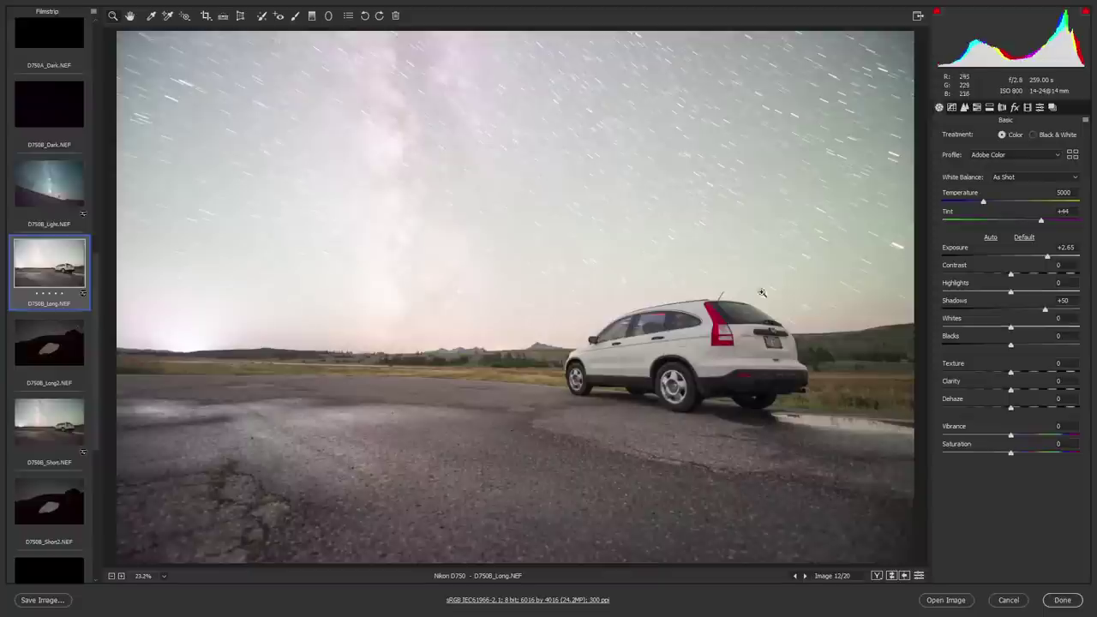
Set D750B_Long's Highlights to -100 to tame the brightened star-trail sky
left_click_drag(1010, 292, 943, 292)
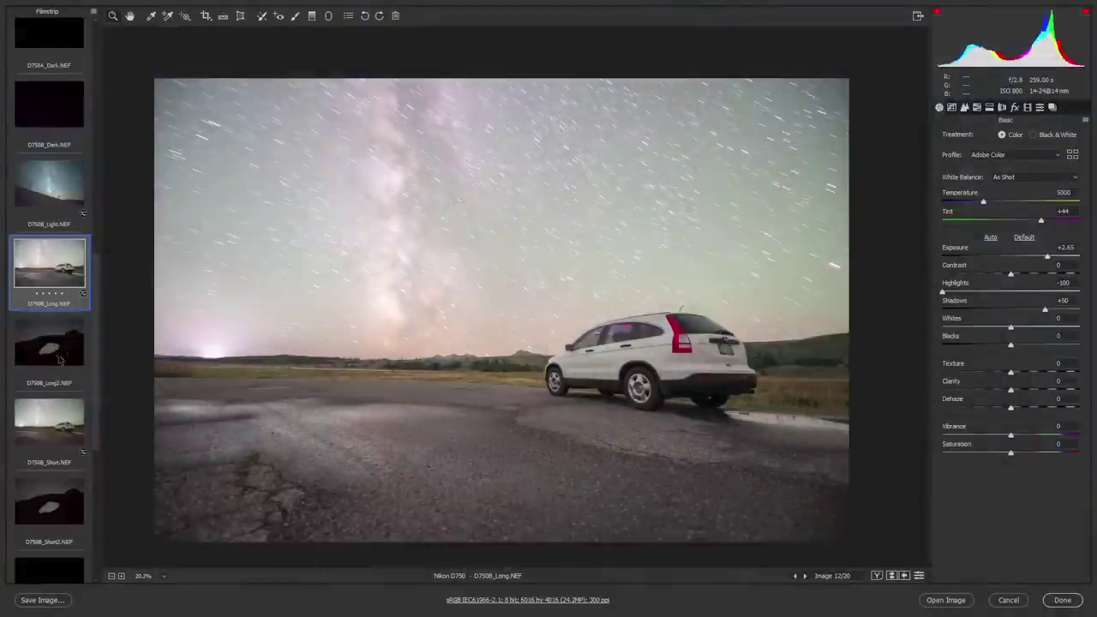
Find and select the all-black D750A_Dark.NEF frame in the filmstrip
scroll(55, 352, "up", 8)
scroll(54, 352, "up", 4)
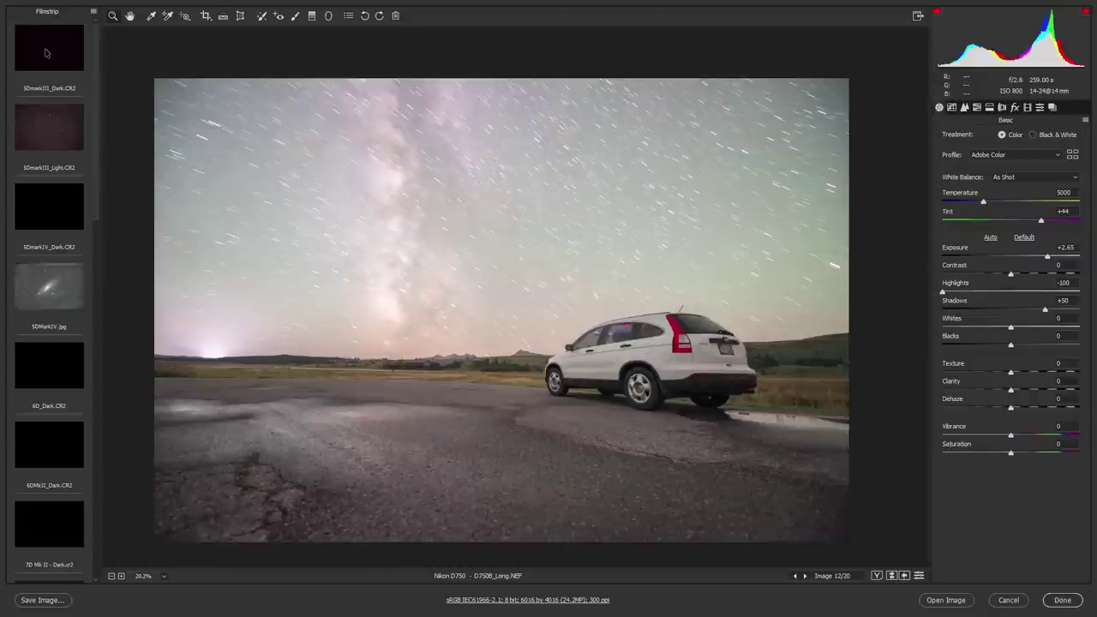
scroll(33, 347, "down", 5)
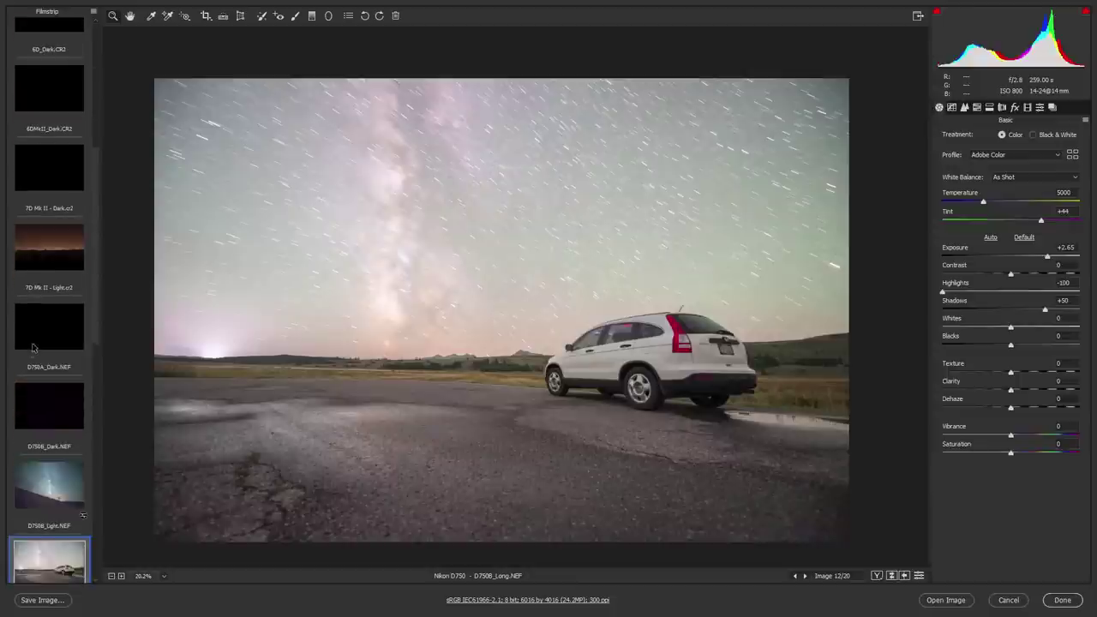
scroll(32, 347, "down", 1)
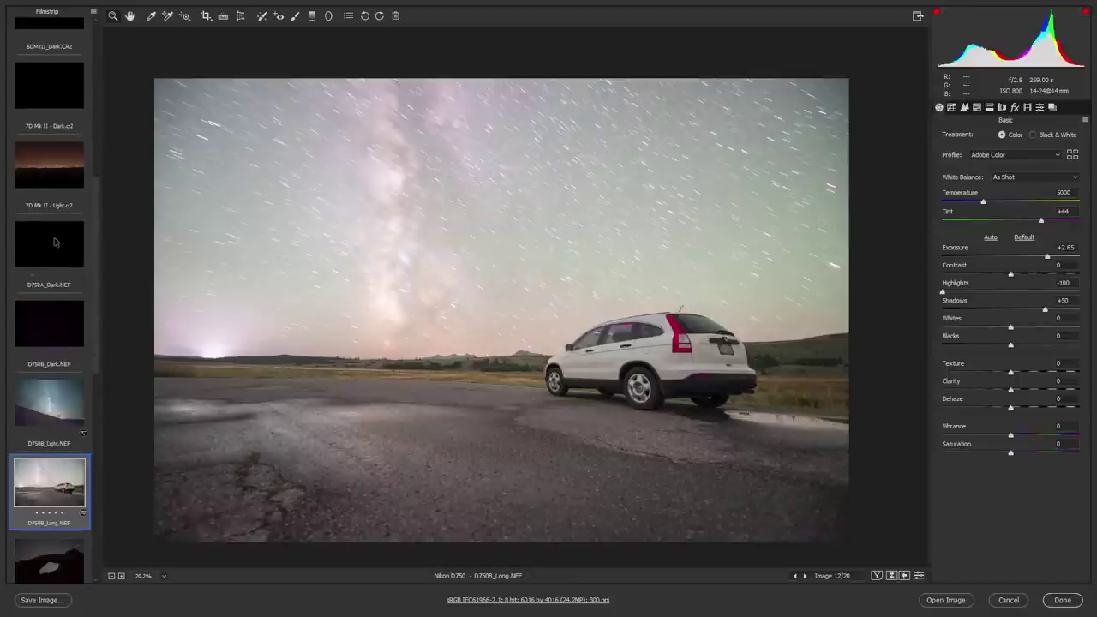
left_click(54, 242)
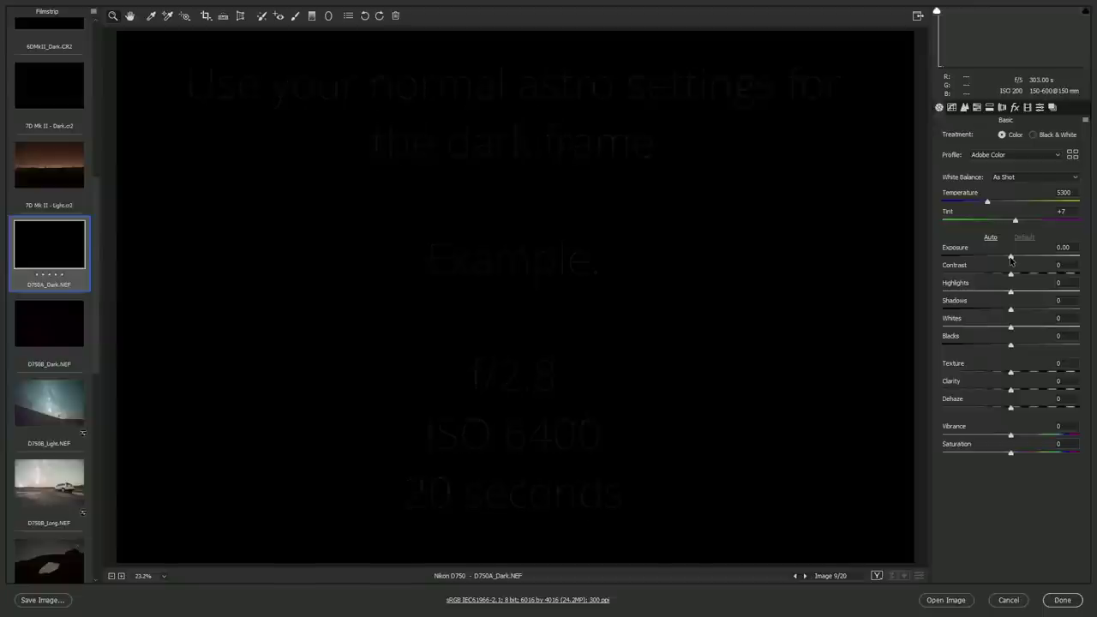
Max out D750A_Dark's exposure, then set D750B_Dark to Exposure +3.55 and Whites +30
left_click_drag(1009, 257, 1082, 257)
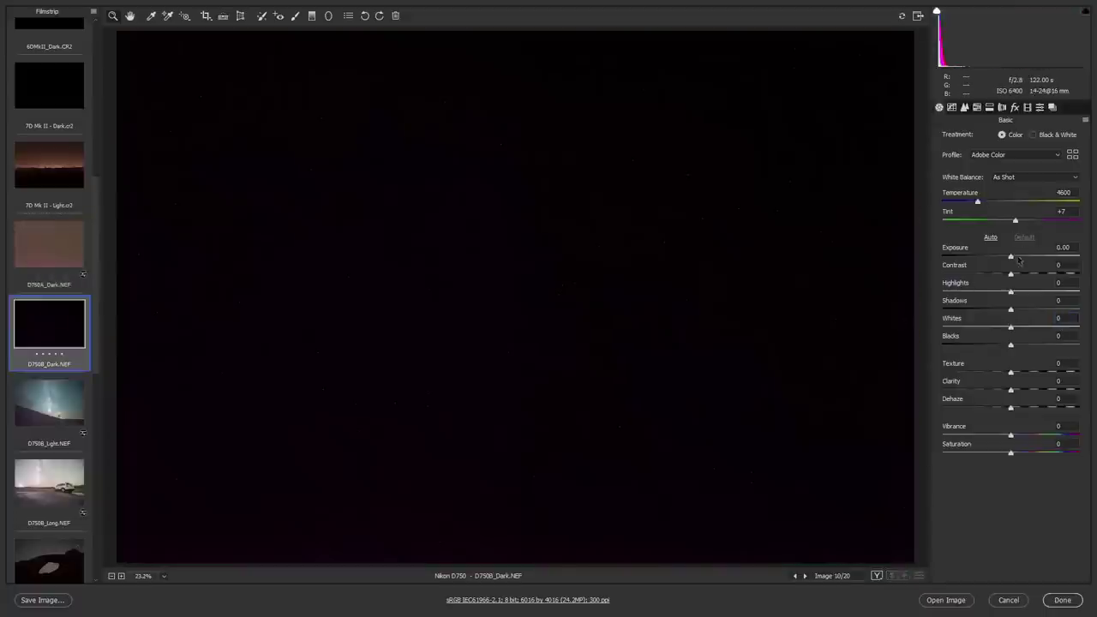
left_click_drag(1018, 258, 1059, 257)
left_click(1030, 329)
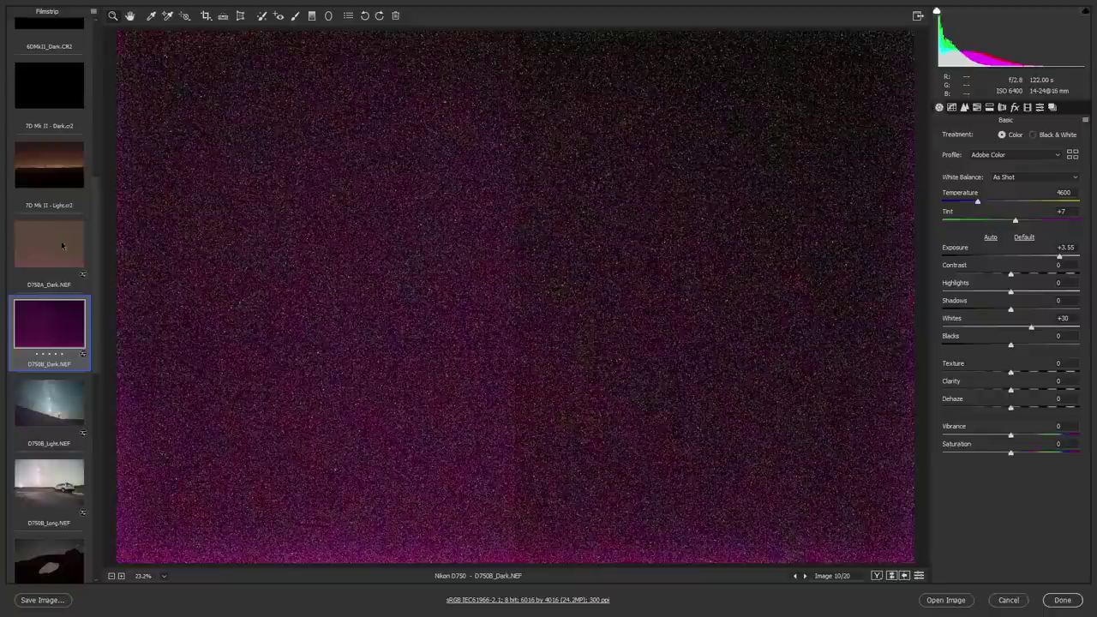
Scroll up the filmstrip and select the 6D_Dark.CR2 dark frame
scroll(64, 272, "up", 4)
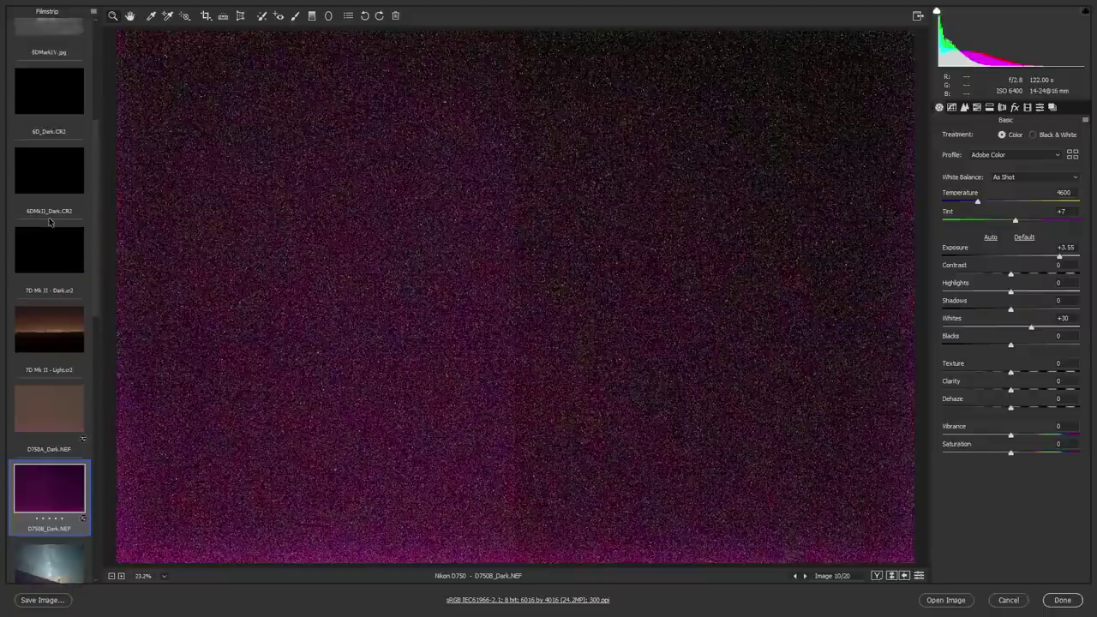
scroll(49, 223, "up", 1)
scroll(51, 221, "up", 2)
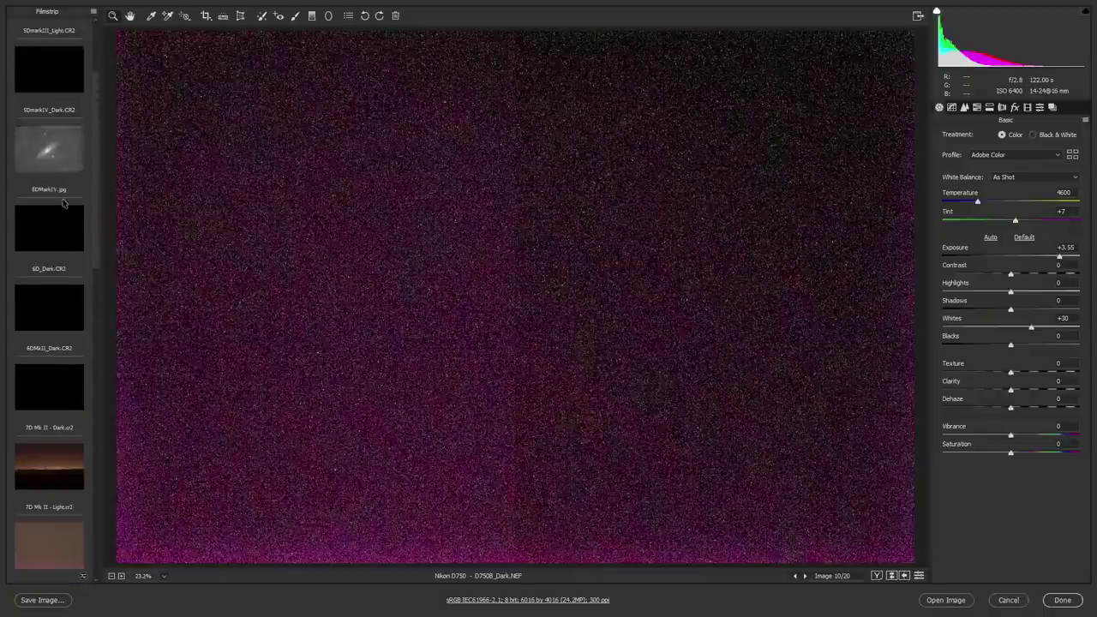
left_click(60, 262)
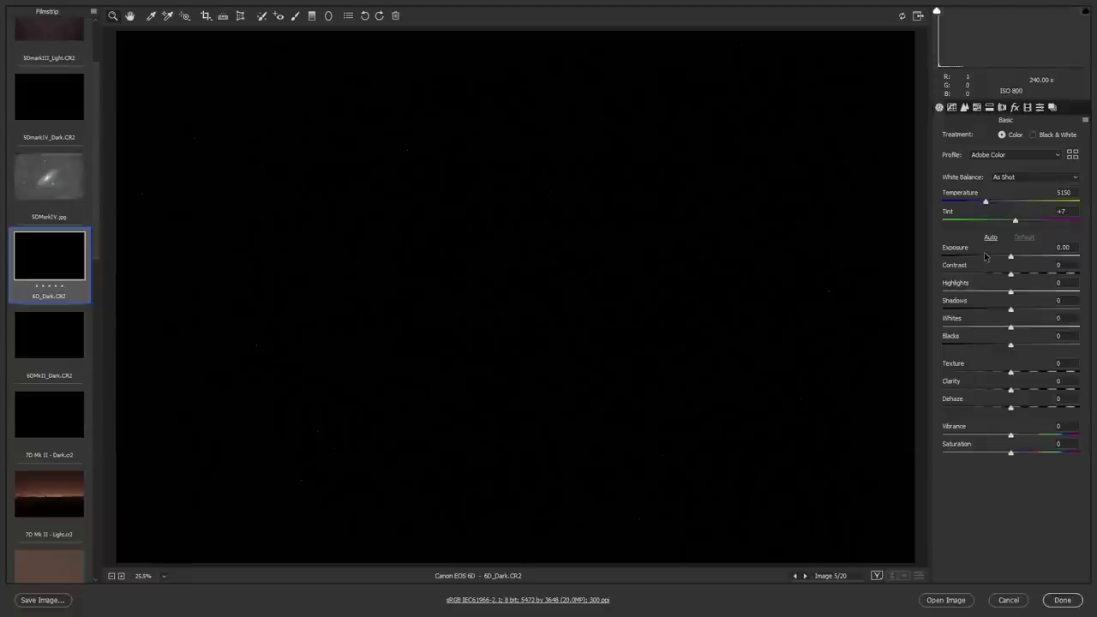
Stretch 6D_Dark to Exposure +5.00 with raised Whites, then bring up 5DmarkIII_Dark
left_click(1017, 257)
left_click_drag(1019, 260, 1079, 257)
left_click_drag(1028, 328, 1058, 327)
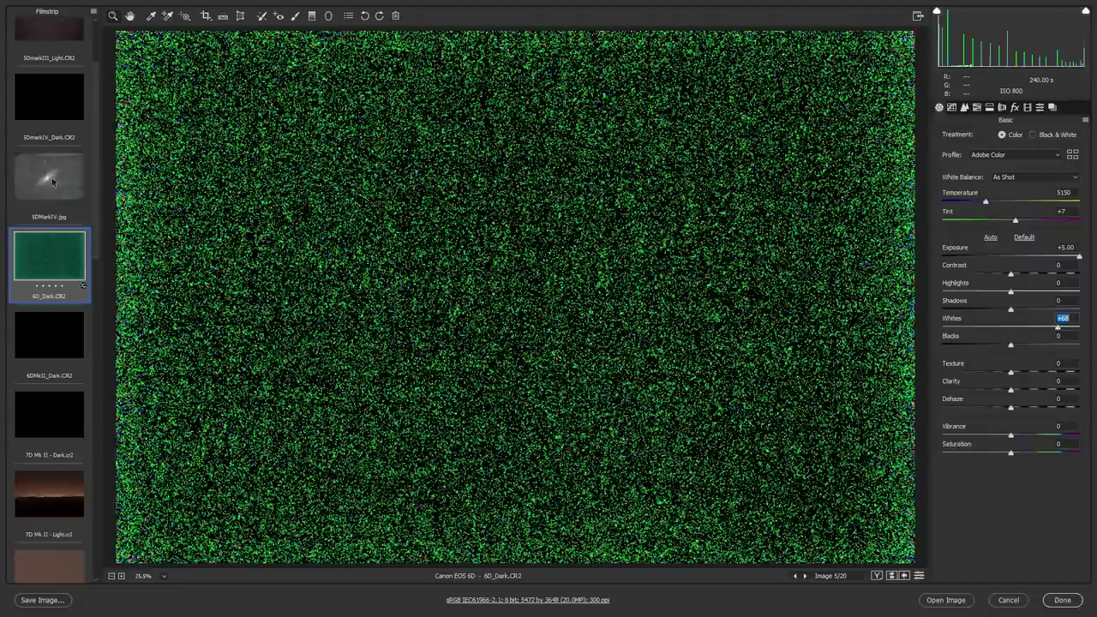
scroll(51, 181, "up", 2)
left_click(49, 51)
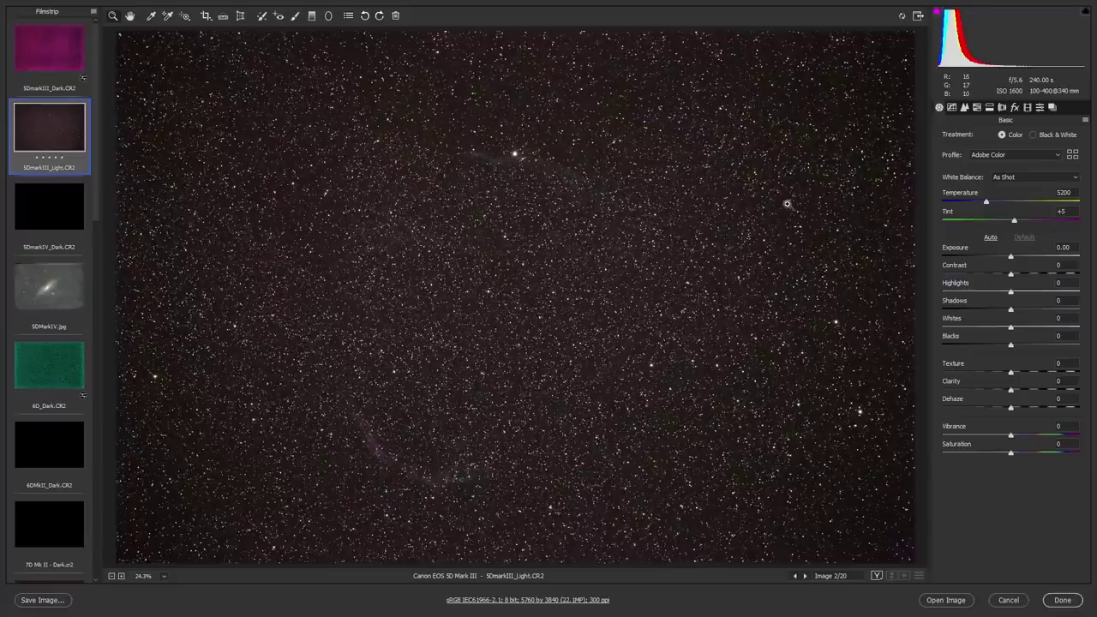
Stretch 5DmarkIII_Light to Exposure +2.20, Highlights -100, Contrast +17 and Blacks -27
left_click(1062, 247)
type("2")
key("Return")
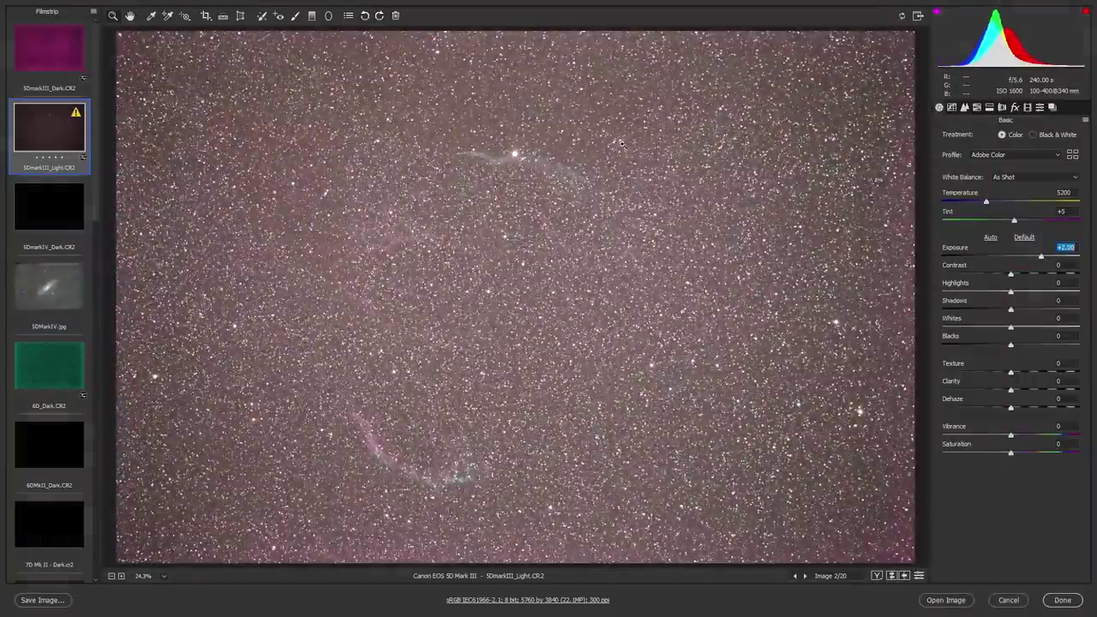
key("Tab")
key("Tab")
type("-100")
key("Return")
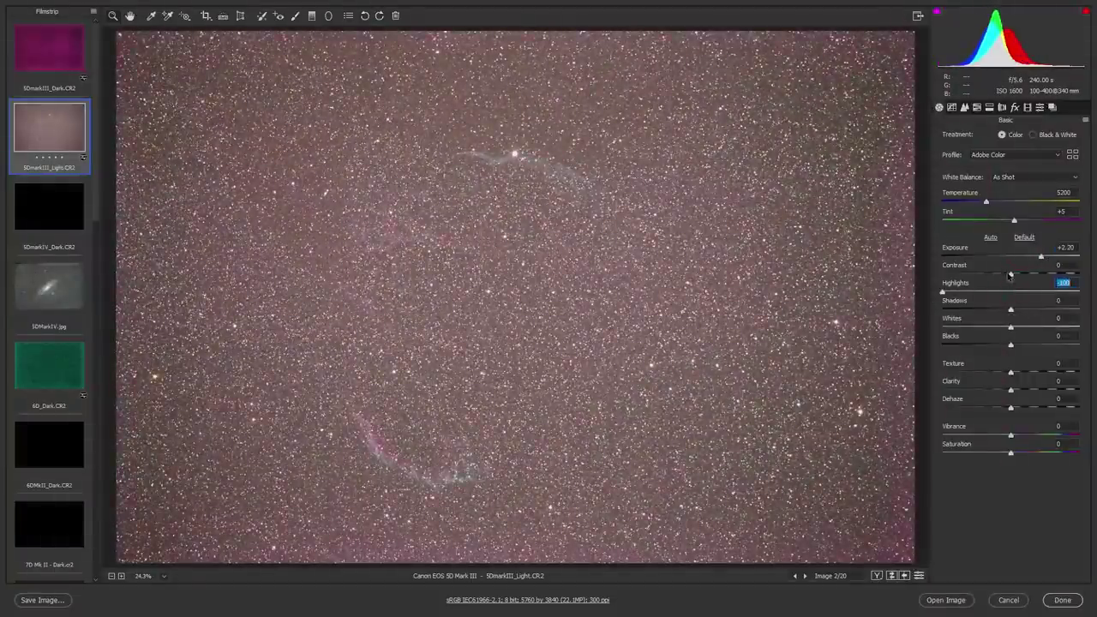
left_click_drag(1009, 275, 1022, 275)
mouse_move(1010, 344)
left_mouse_down()
mouse_move(993, 345)
mouse_move(1021, 327)
left_mouse_up()
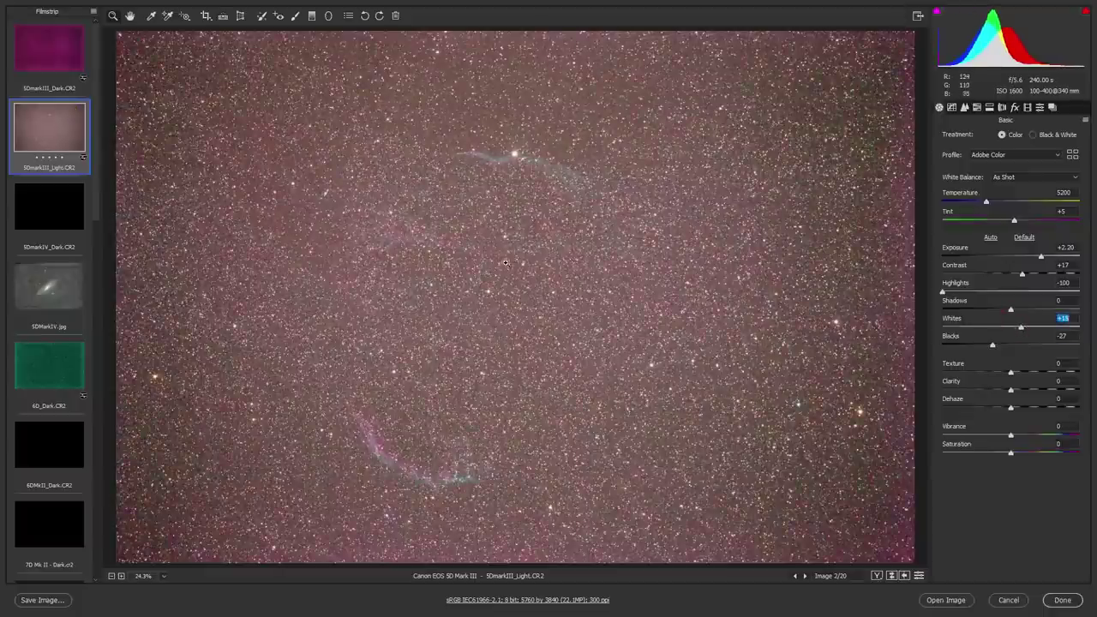
Zoom in on the Veil Nebula's bright star to inspect noise, then fit in view
left_click_drag(467, 164, 557, 212)
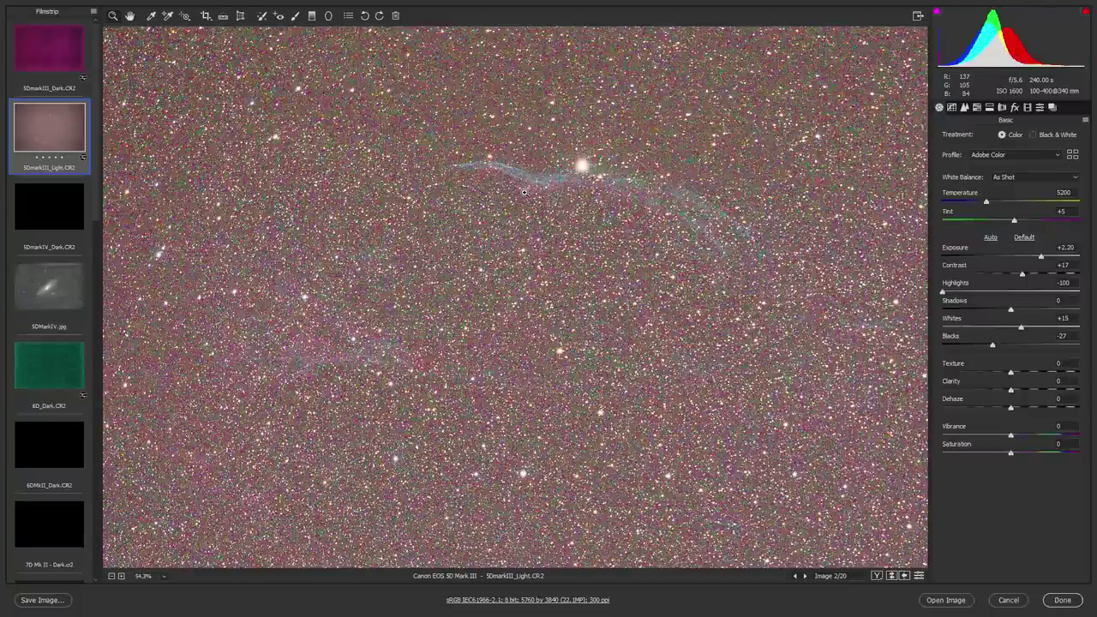
left_click_drag(577, 311, 723, 230)
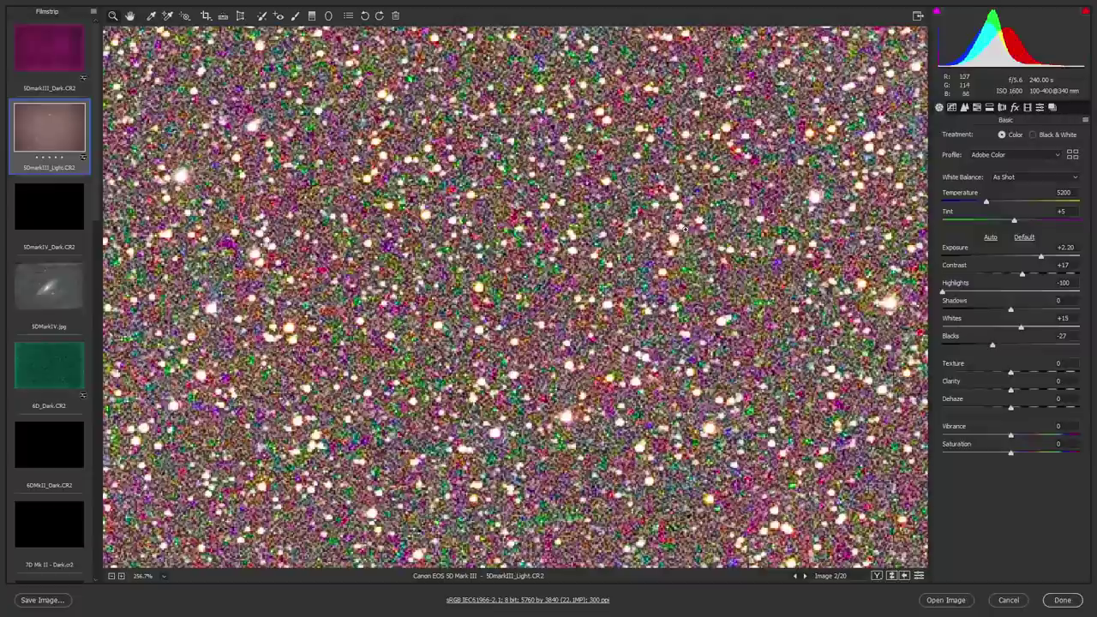
left_click(154, 577)
left_click(159, 562)
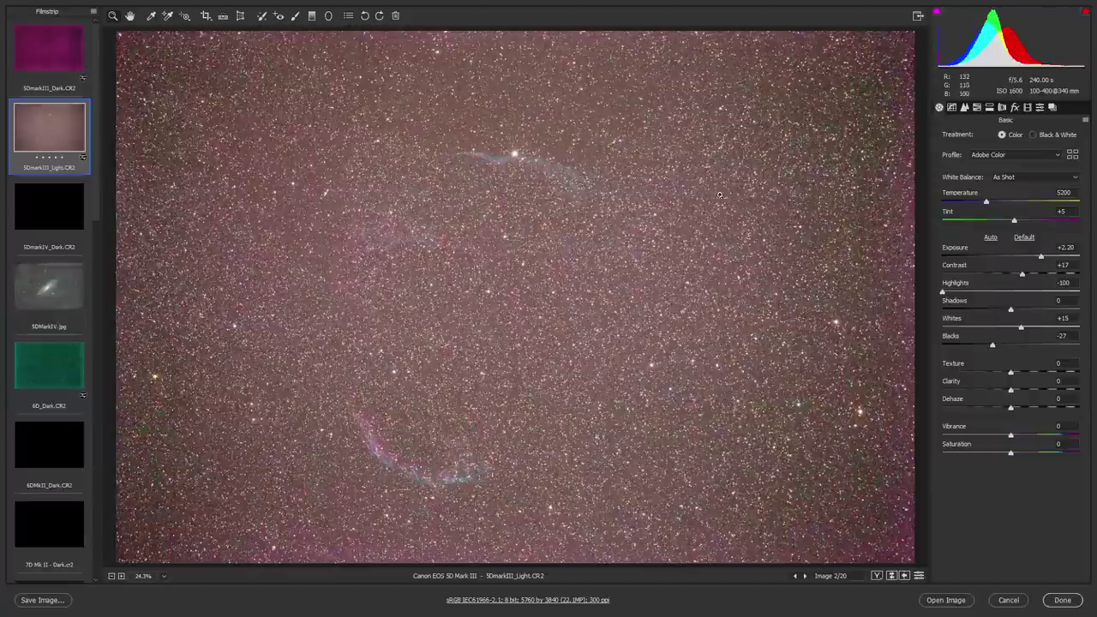
Compare the 5DmarkIII_Dark frame against 5DmarkIII_Light by flipping between them
left_click(65, 52)
left_click(74, 57)
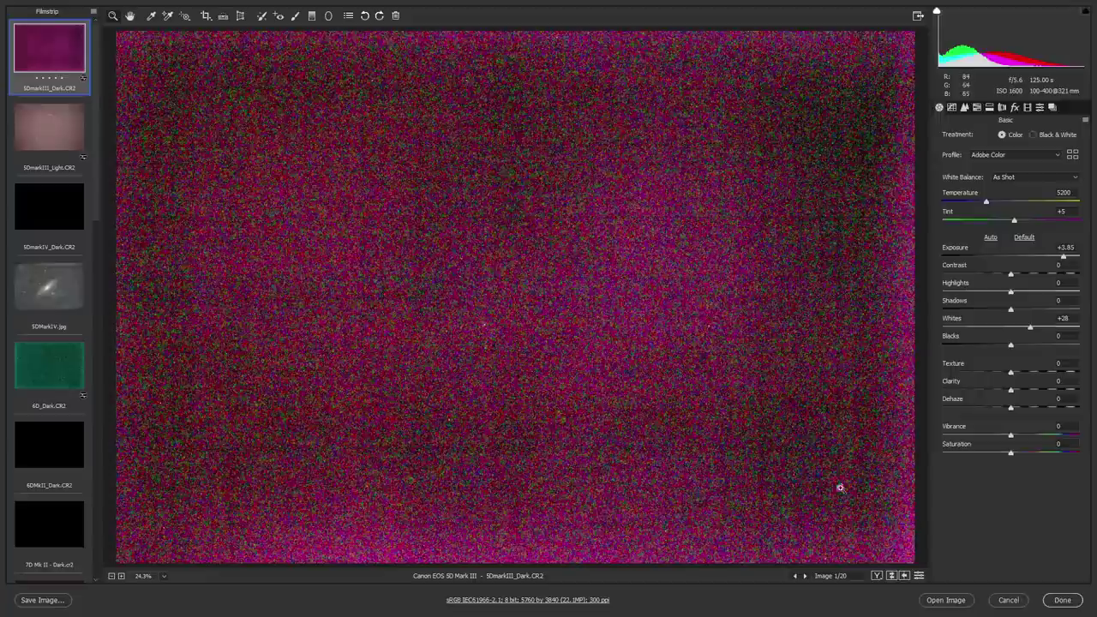
left_click(53, 129)
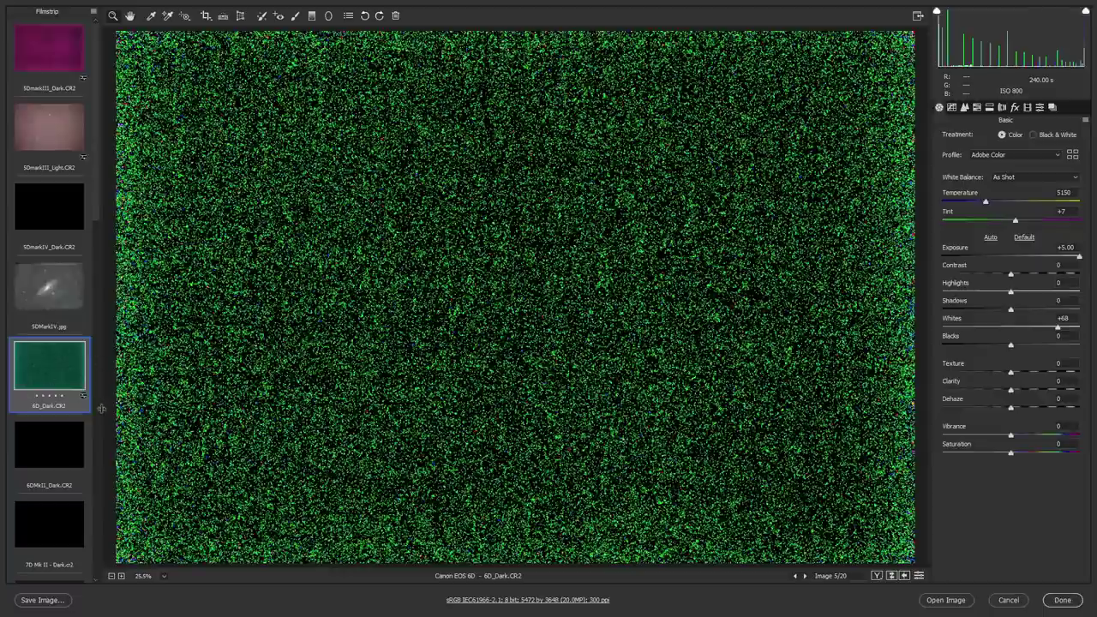
Return from 6D_Dark to 5DmarkIII_Light, then bring up 5DmarkIII_Dark
left_click(65, 137)
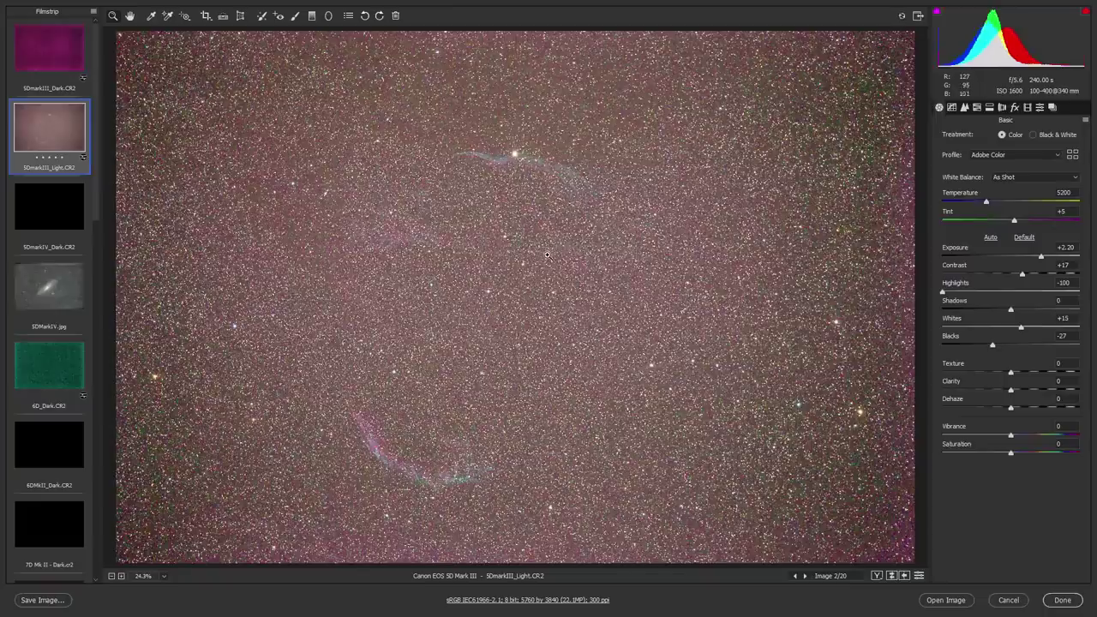
left_click(57, 49)
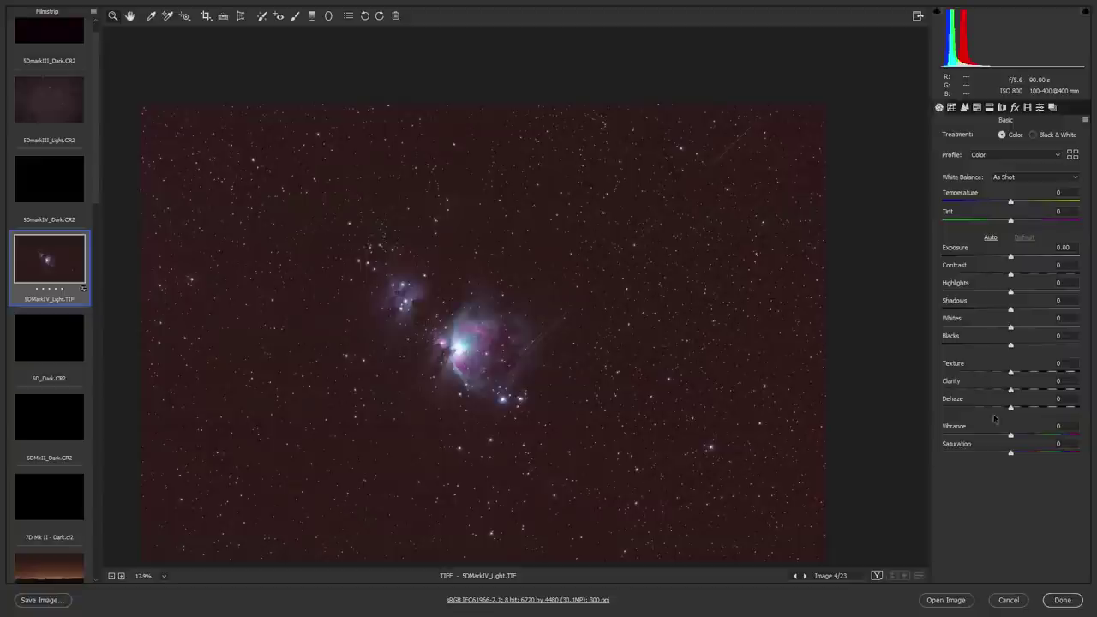
left_click(1049, 257)
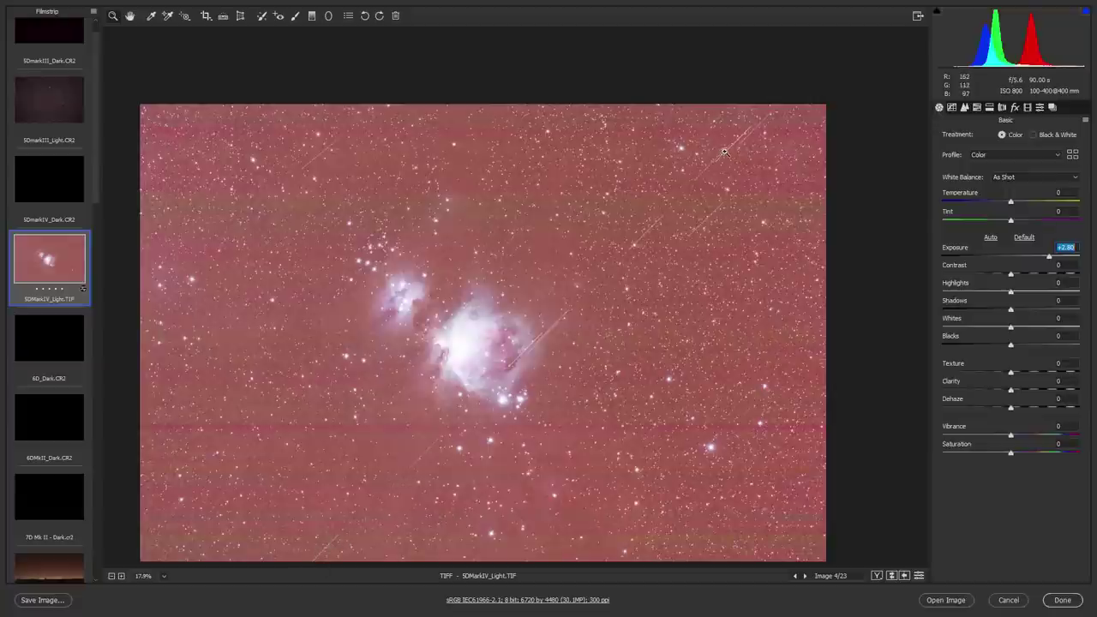
scroll(537, 348, "up", 3)
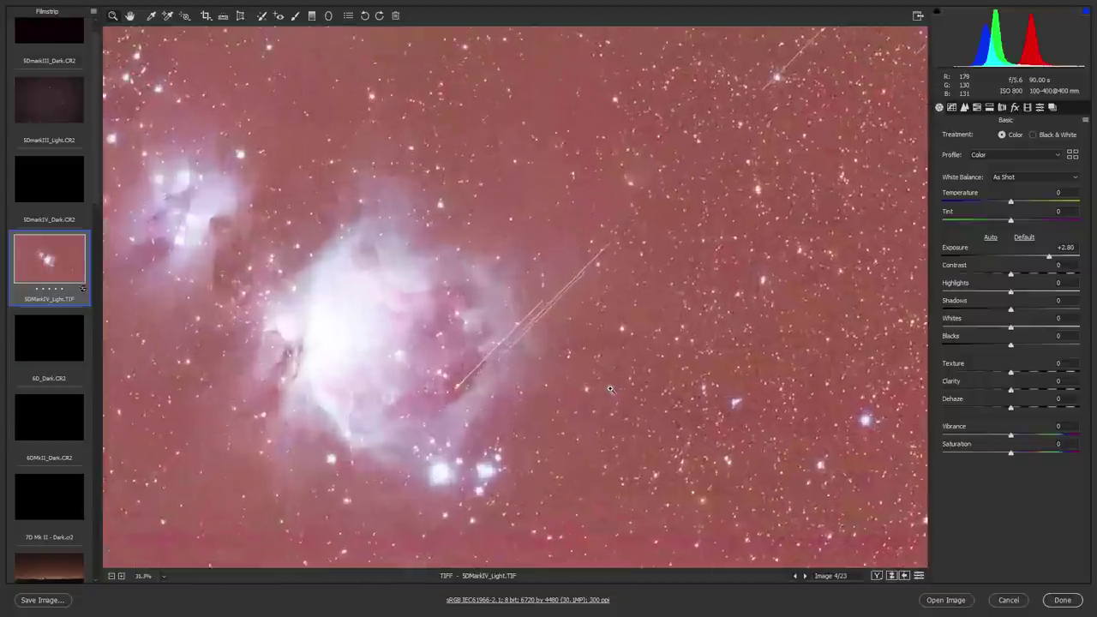
scroll(610, 389, "up", 2)
scroll(483, 421, "down", 2)
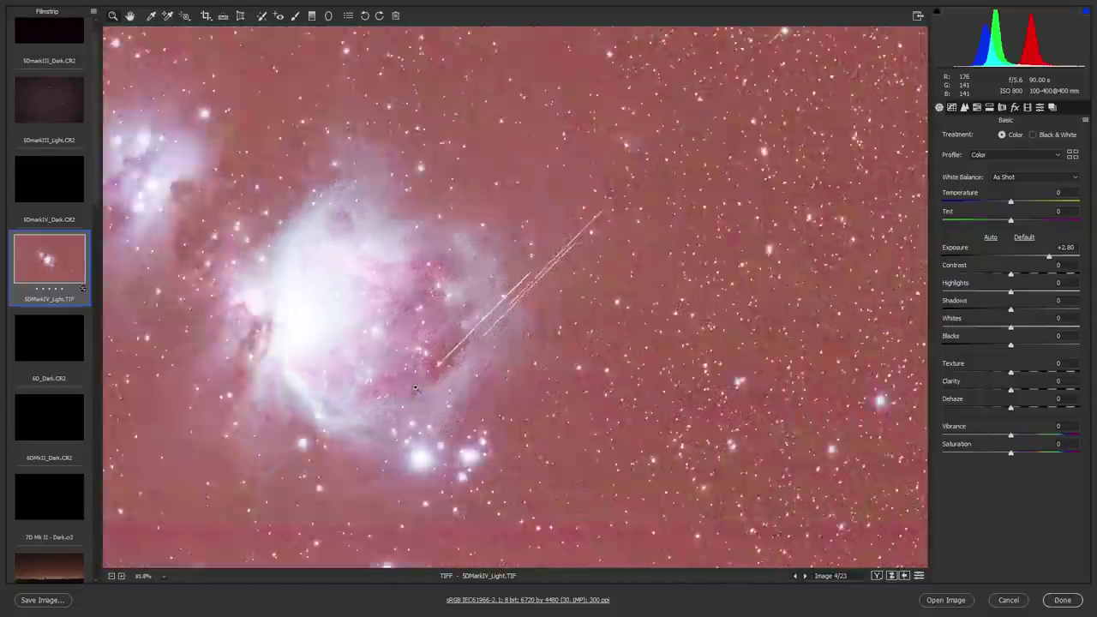
scroll(415, 388, "down", 3)
scroll(387, 317, "up", 2)
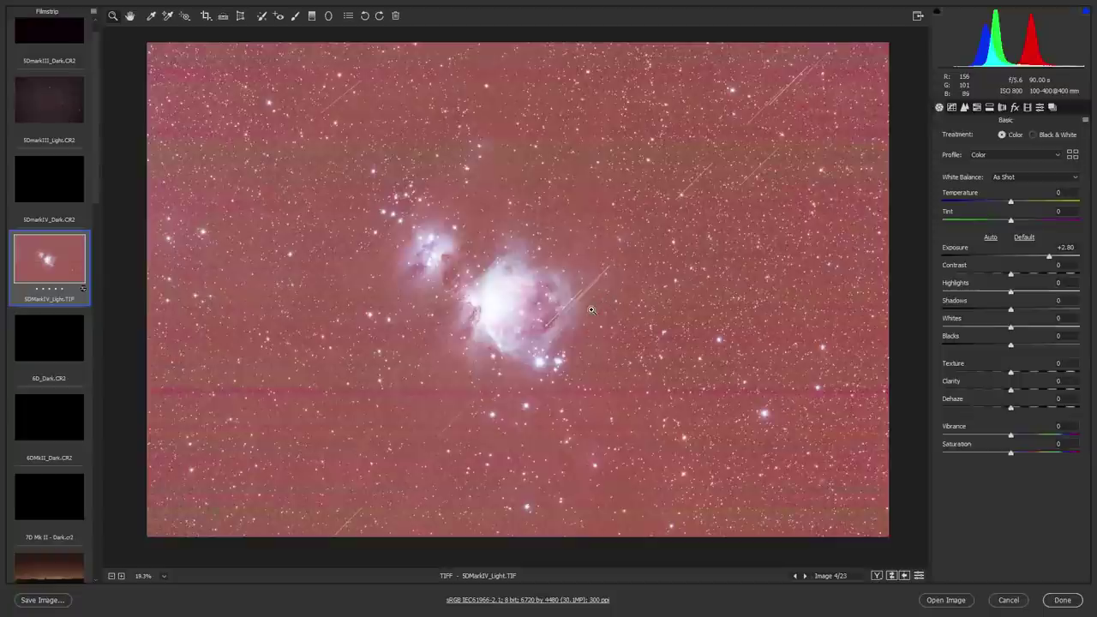
scroll(612, 274, "down", 2)
scroll(613, 271, "up", 1)
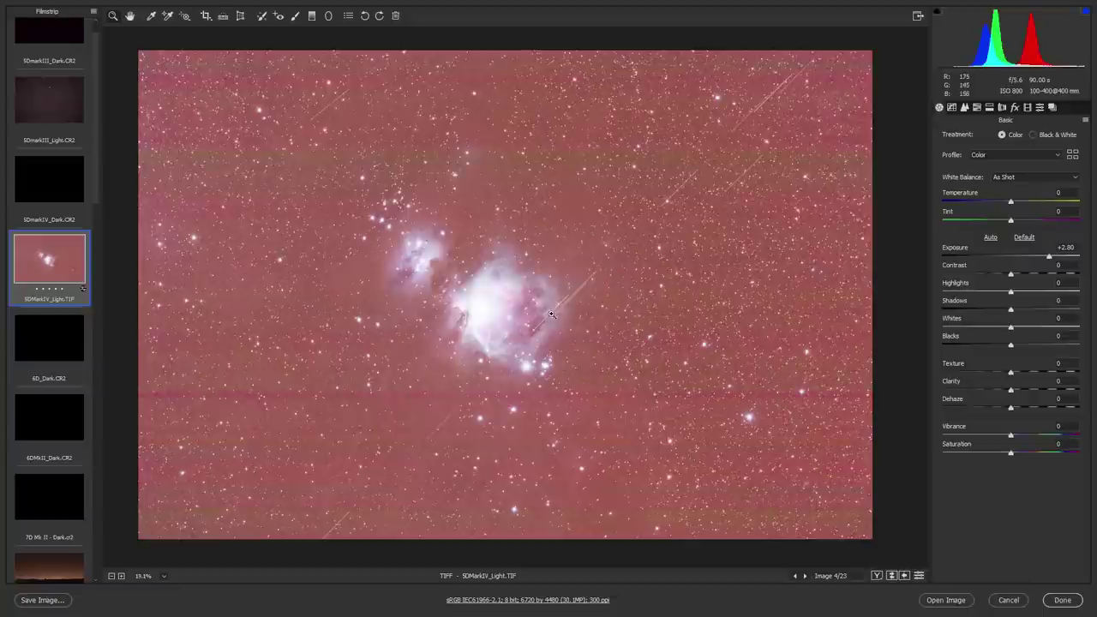
scroll(573, 300, "up", 3)
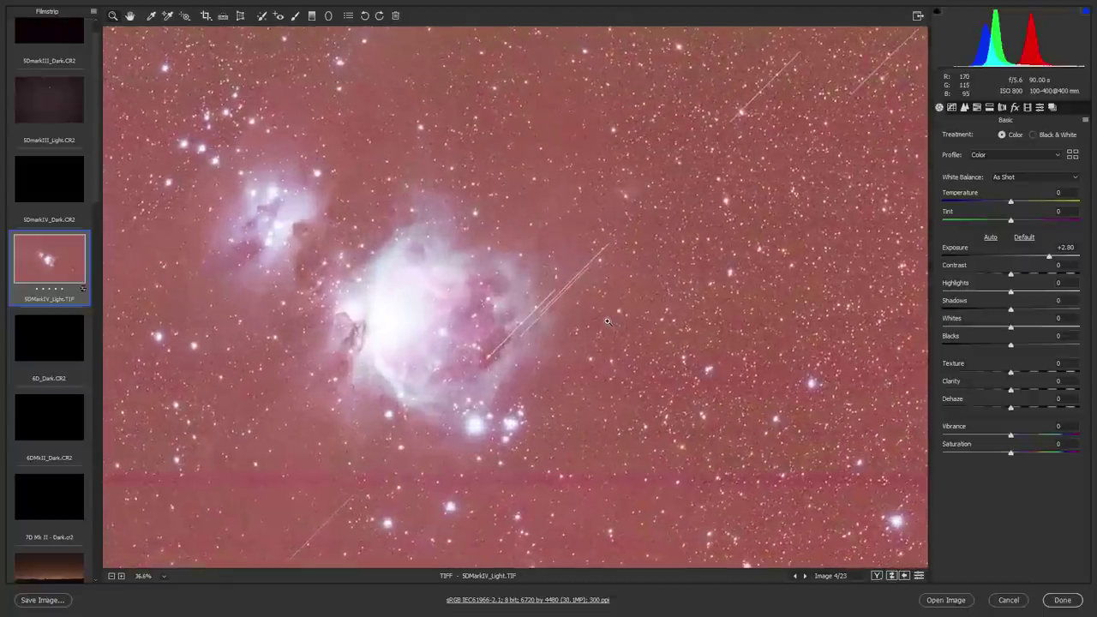
scroll(588, 299, "down", 3)
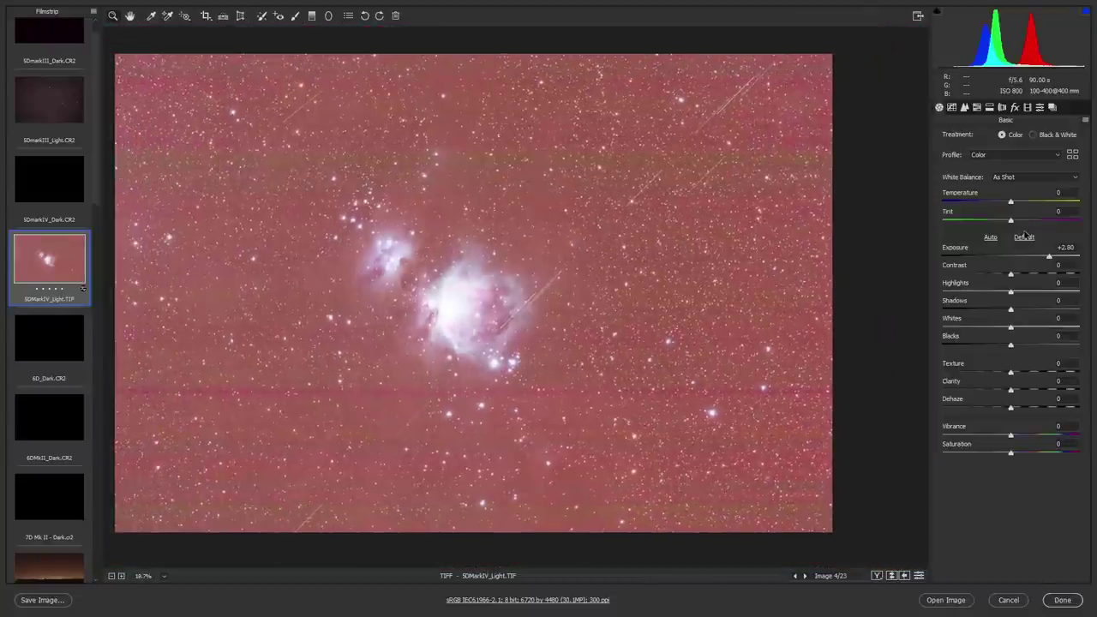
left_click(1025, 237)
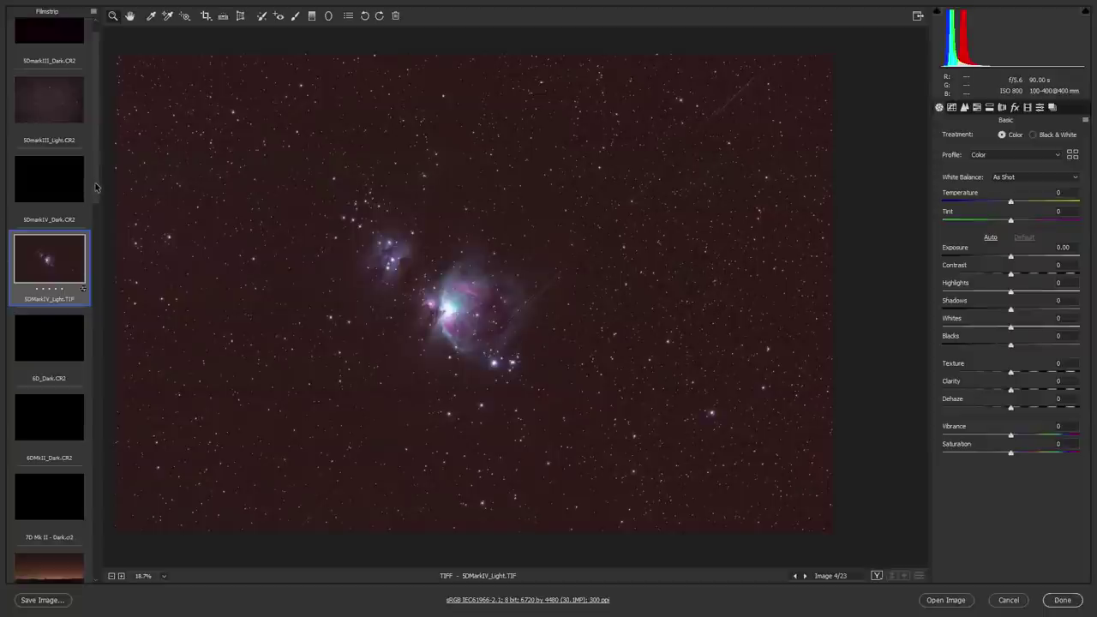
Launch Sequator from Windows Start search using 'seq'
key("super")
type("seq")
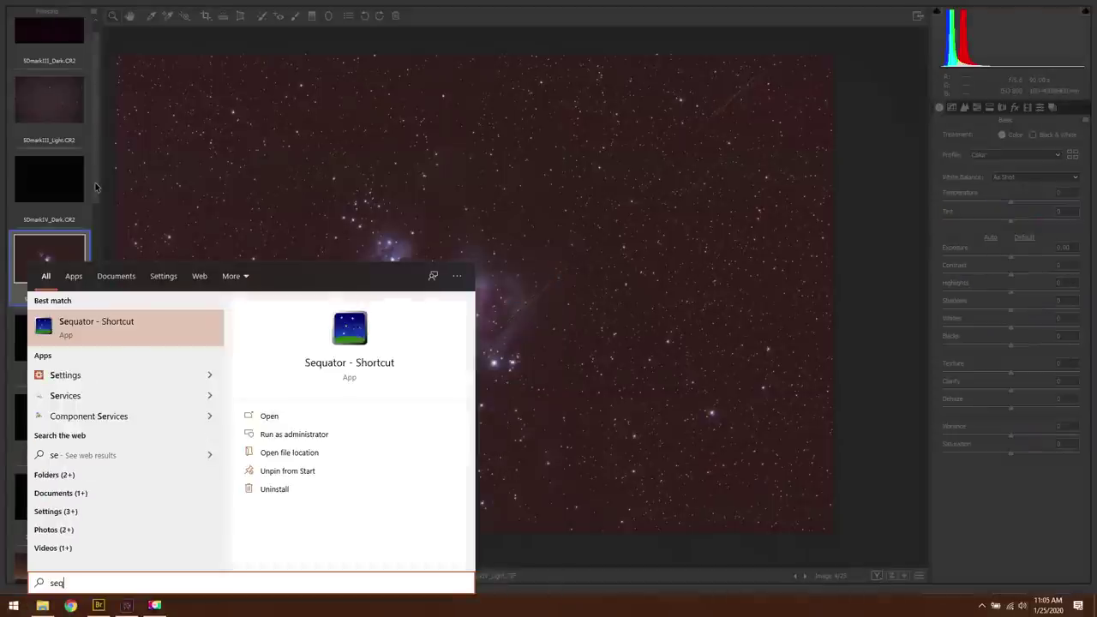
key("Return")
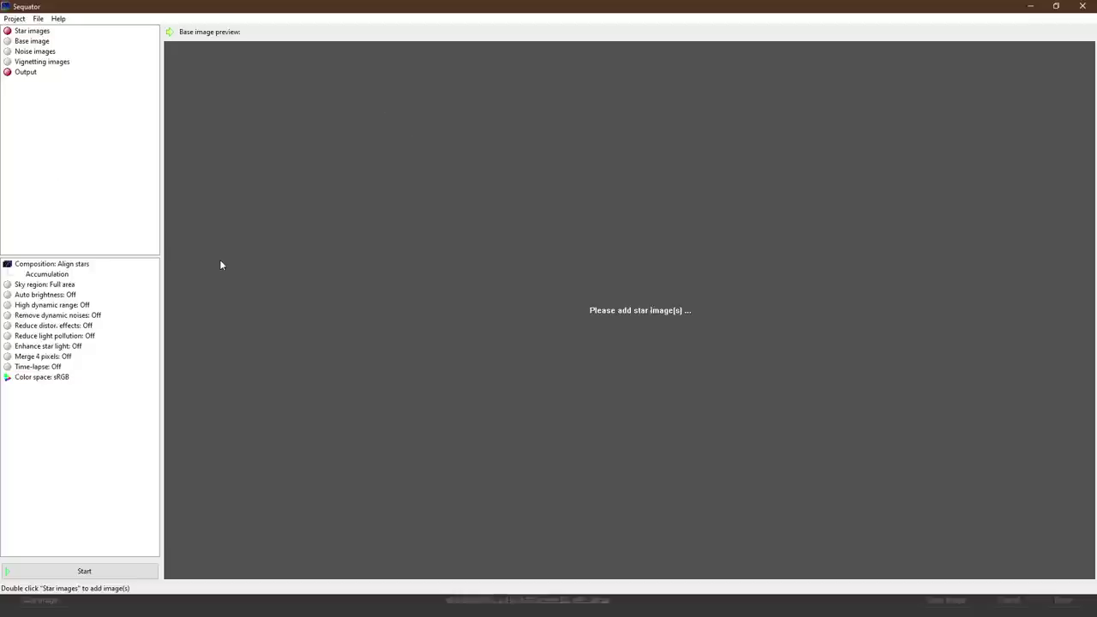
Load light frames _R4A5907 through _R4A5944 from Orion - Kanab > lights as star images
double_click(21, 31)
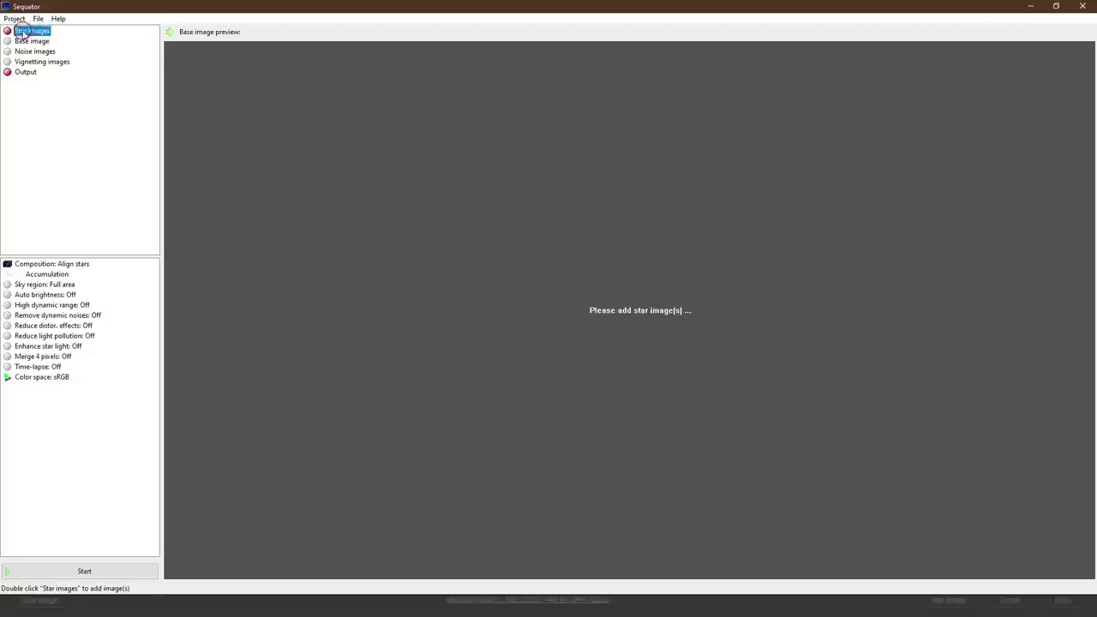
left_click(579, 51)
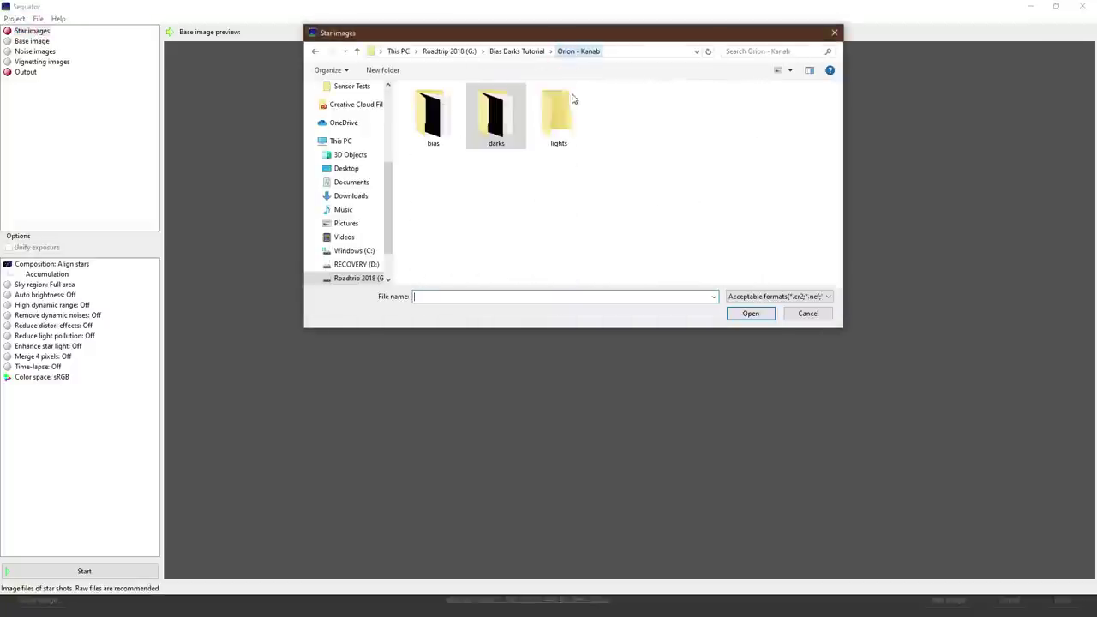
double_click(549, 108)
left_click(435, 120)
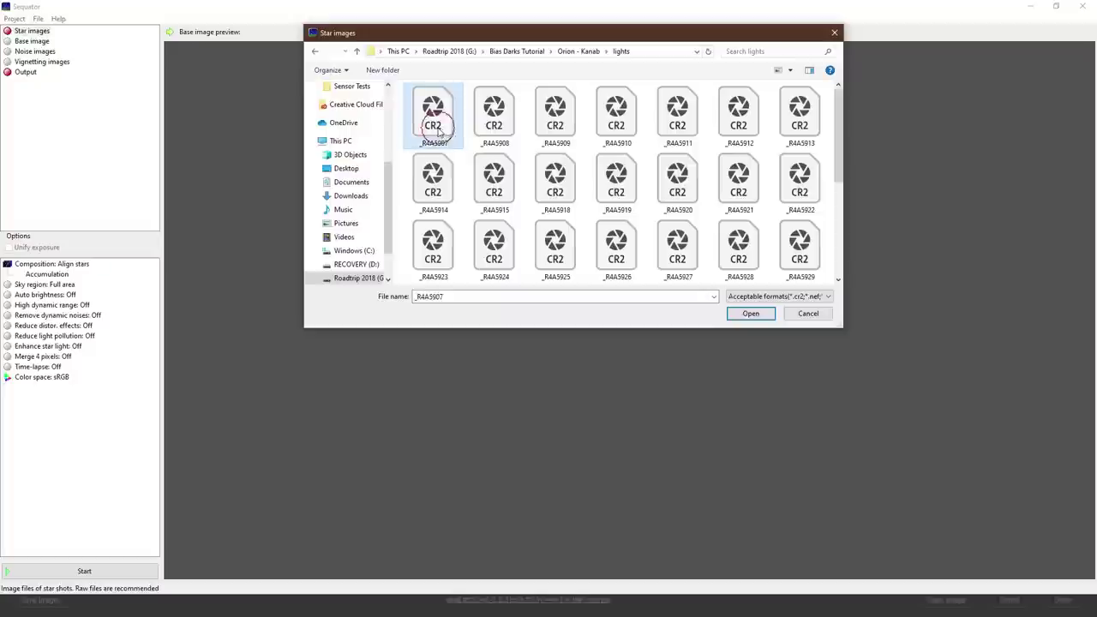
scroll(737, 182, "down", 3)
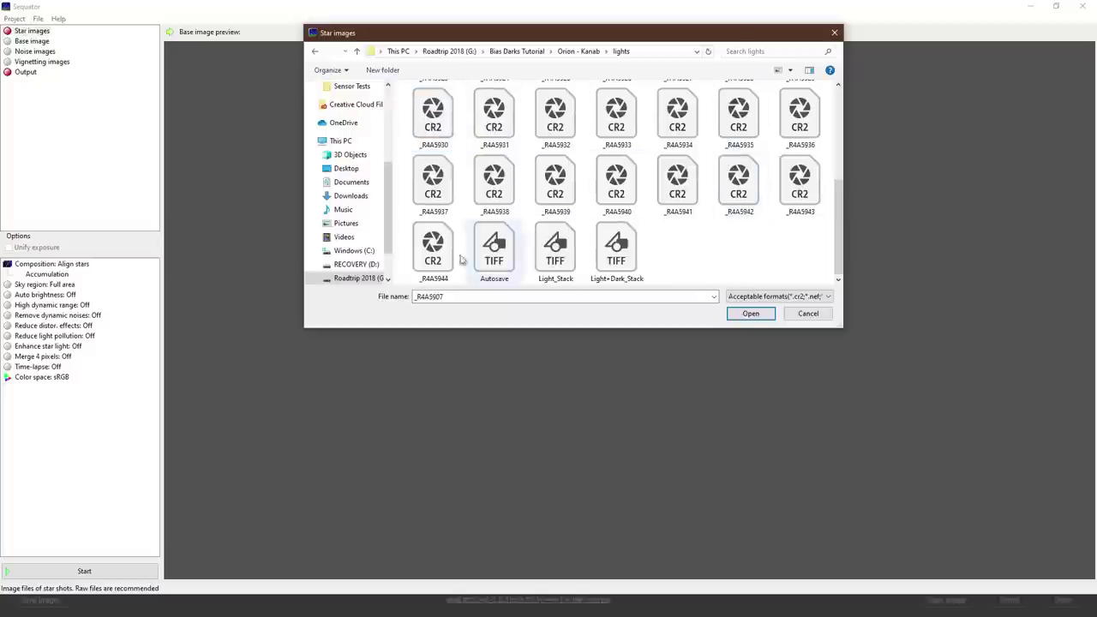
left_click(433, 248, "shift")
scroll(583, 203, "up", 1)
left_click(747, 313)
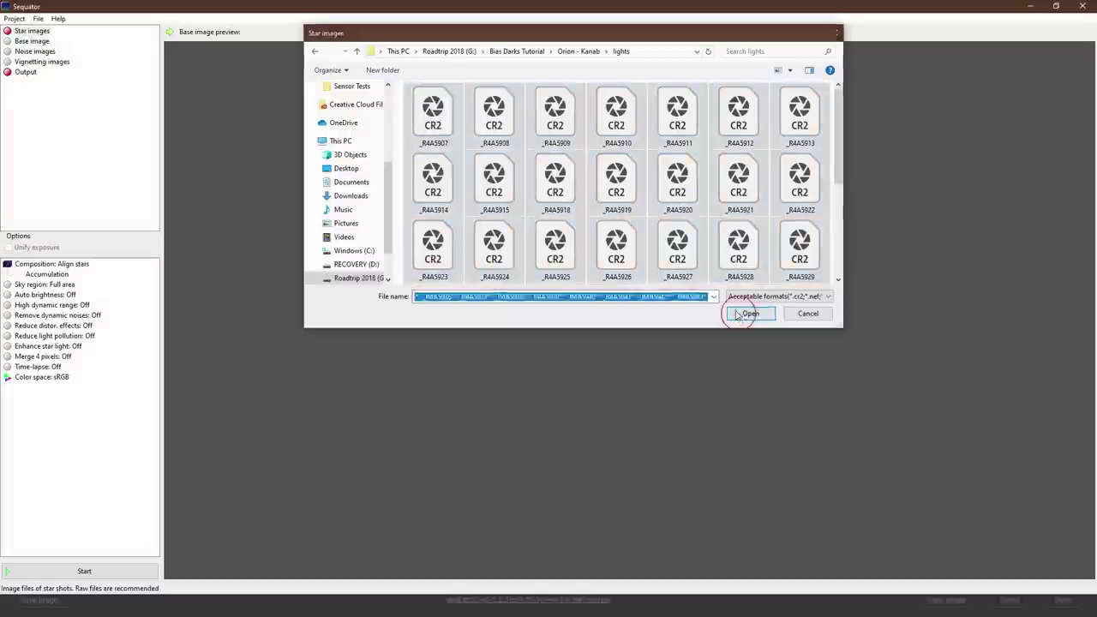
left_click(44, 73)
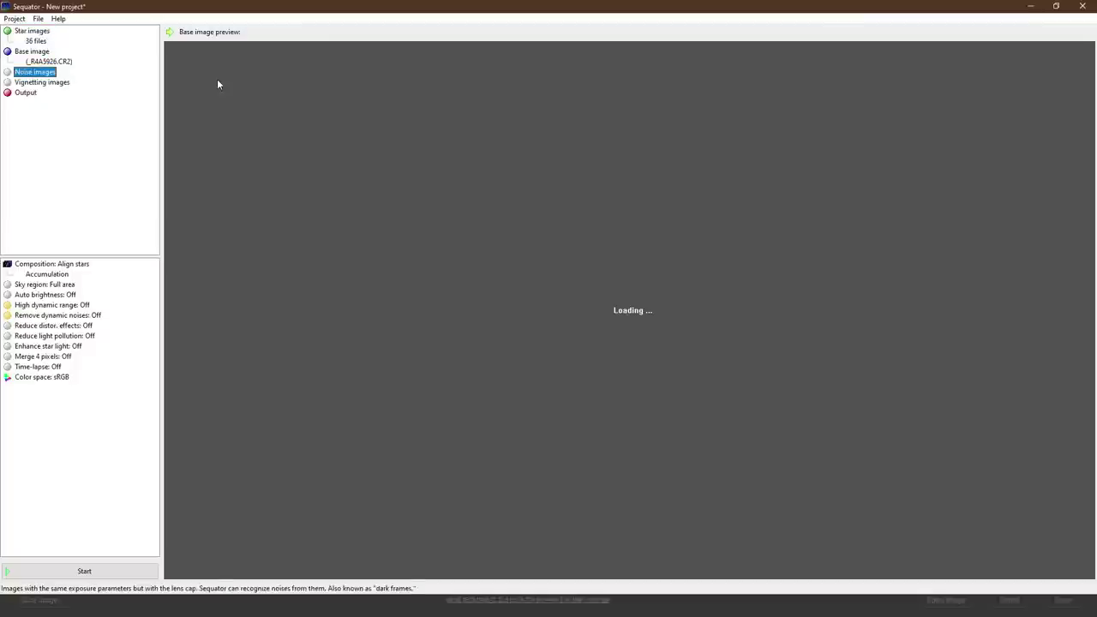
Open the Sequator noise-image picker and browse to the darks folder in Orion - Kanab
left_click(44, 73)
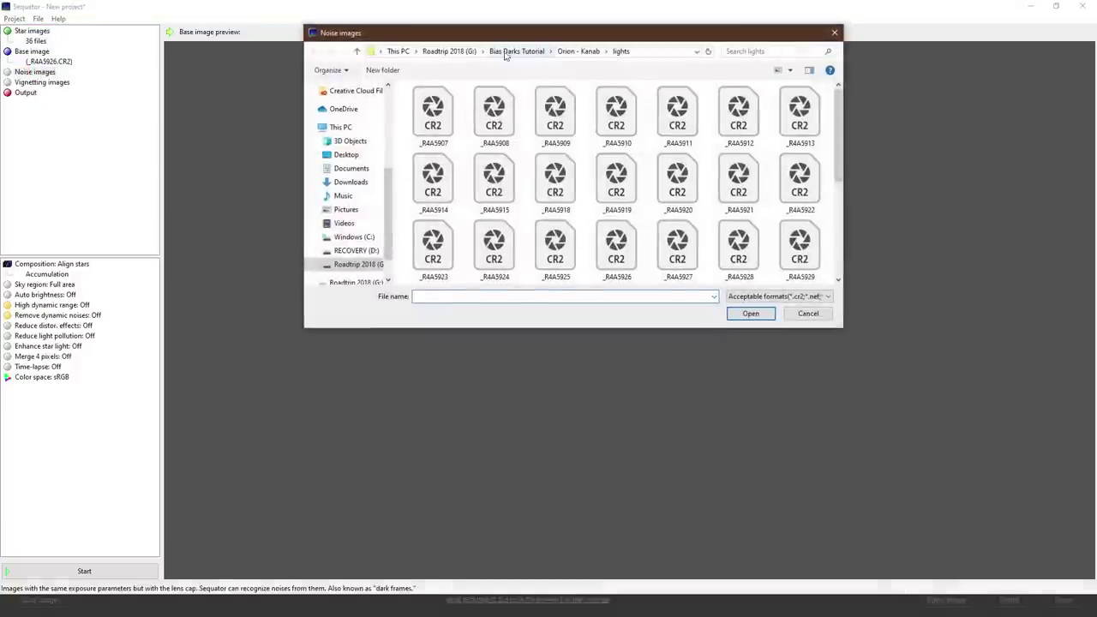
left_click(578, 51)
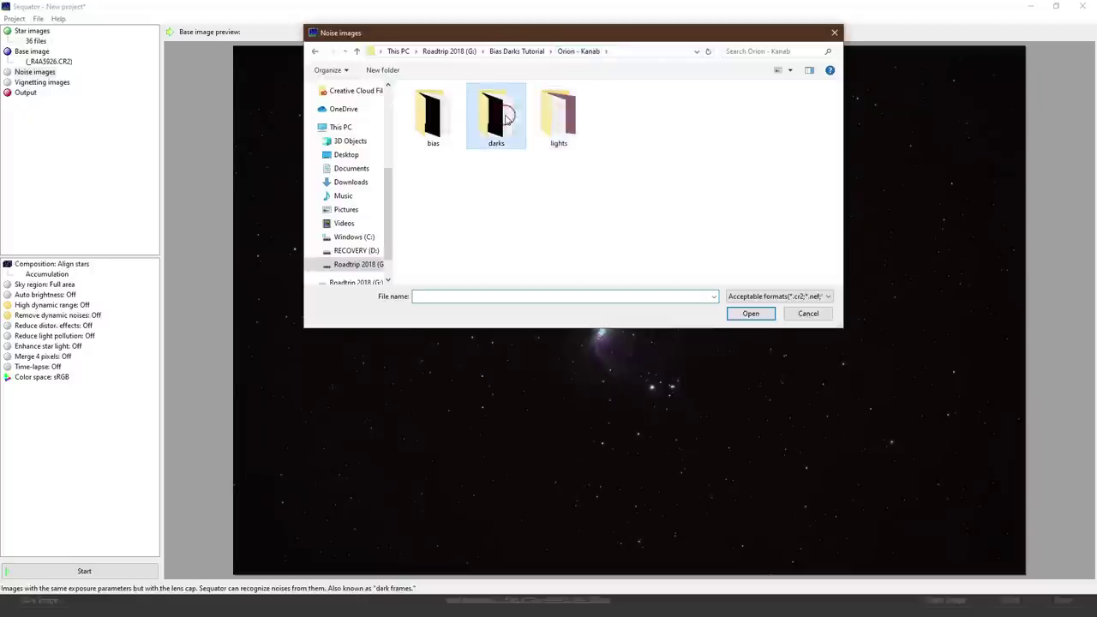
double_click(504, 114)
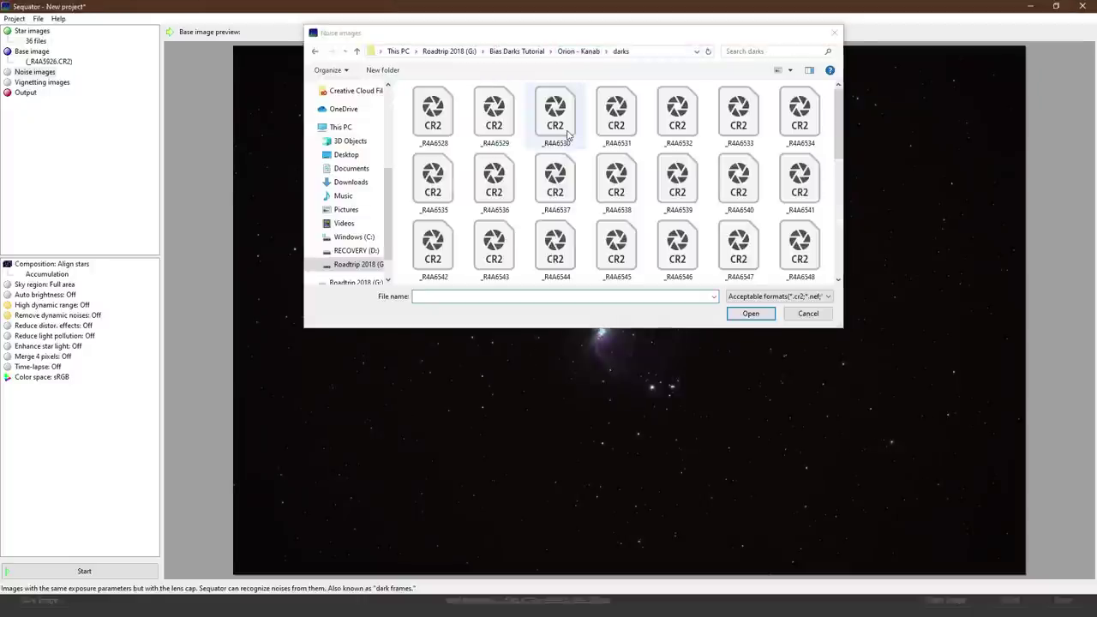
Select dark frames _R4A6528 through _R4A6578 and load them as noise images
left_click(433, 112)
scroll(542, 137, "down", 2)
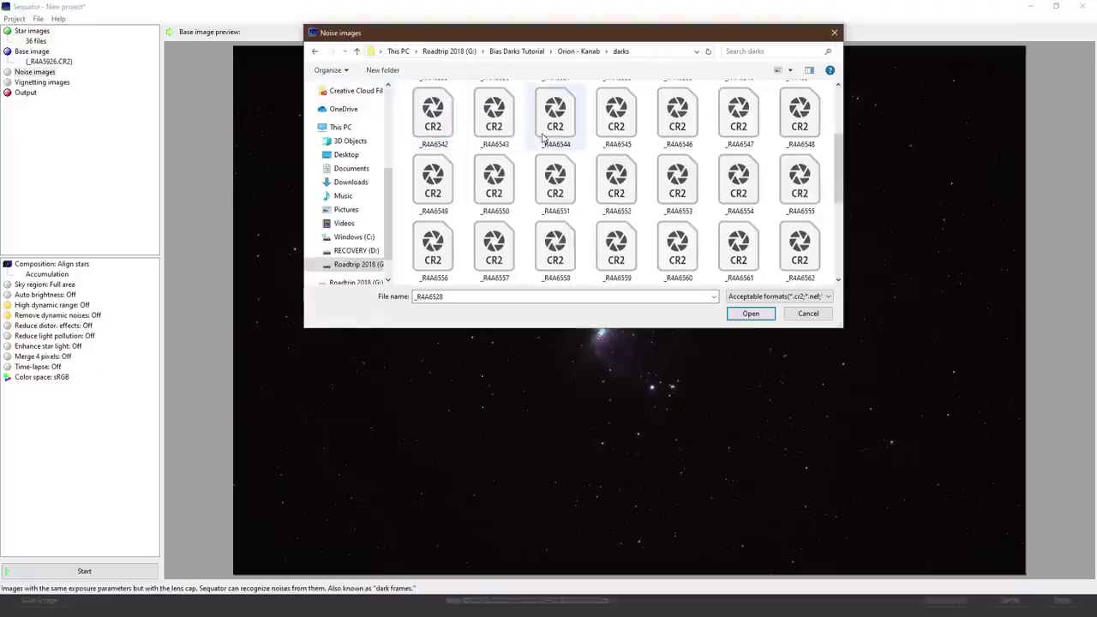
scroll(542, 137, "down", 3)
left_click(485, 246, "shift")
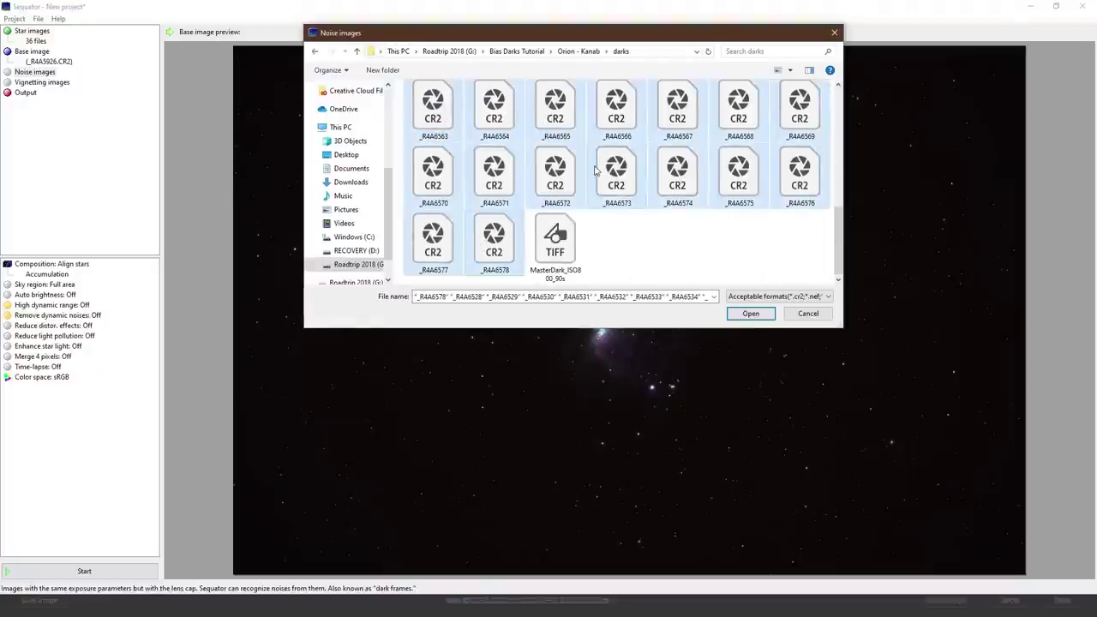
scroll(595, 170, "up", 5)
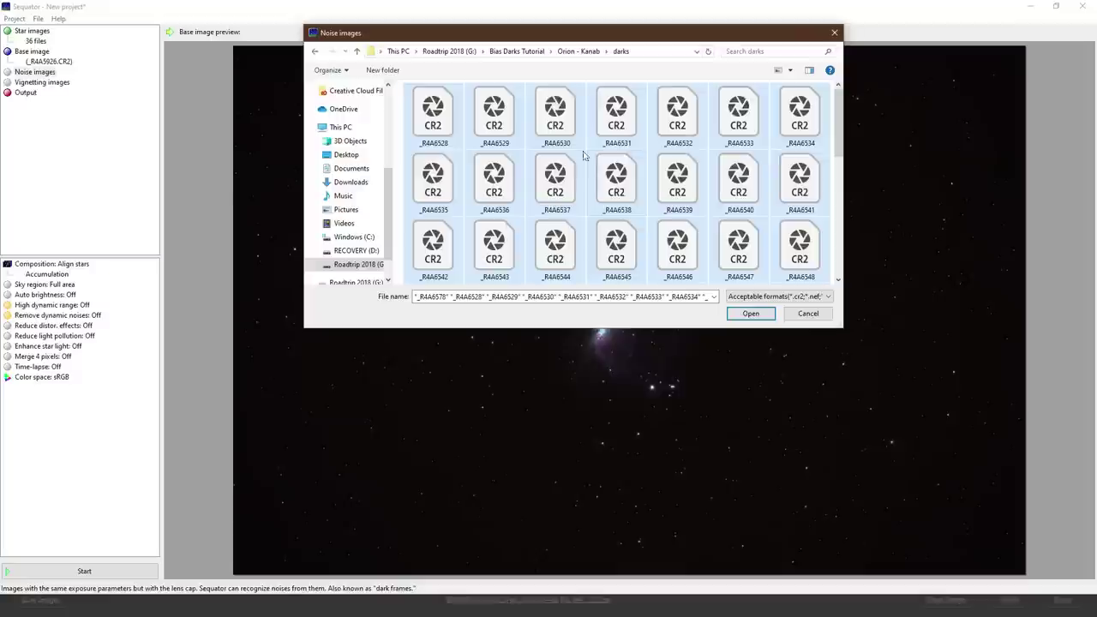
scroll(582, 163, "down", 5)
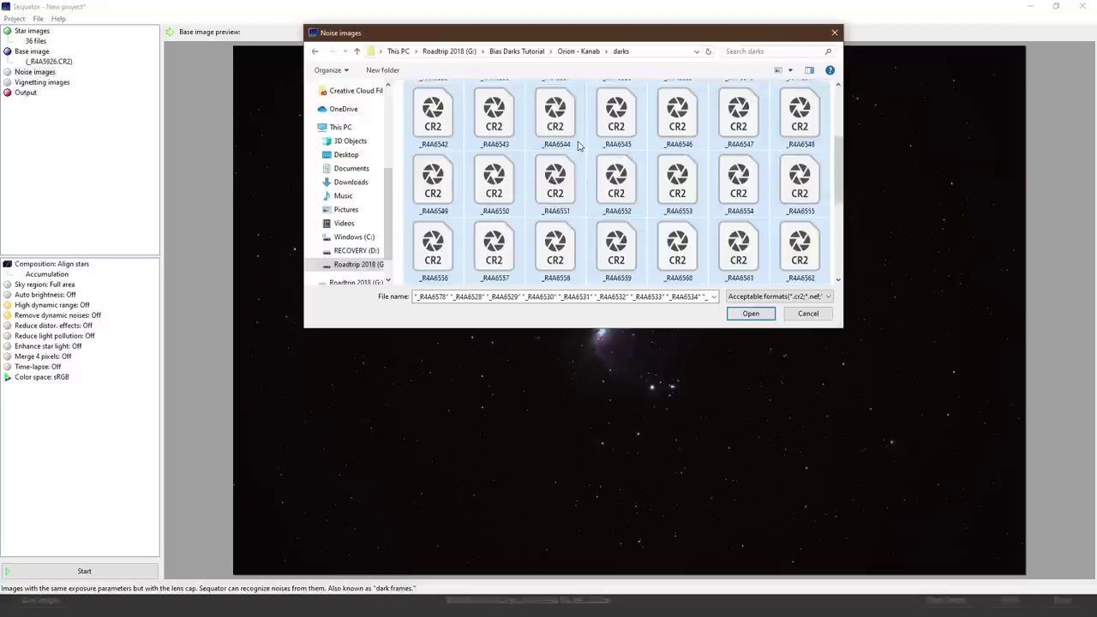
left_click(751, 312)
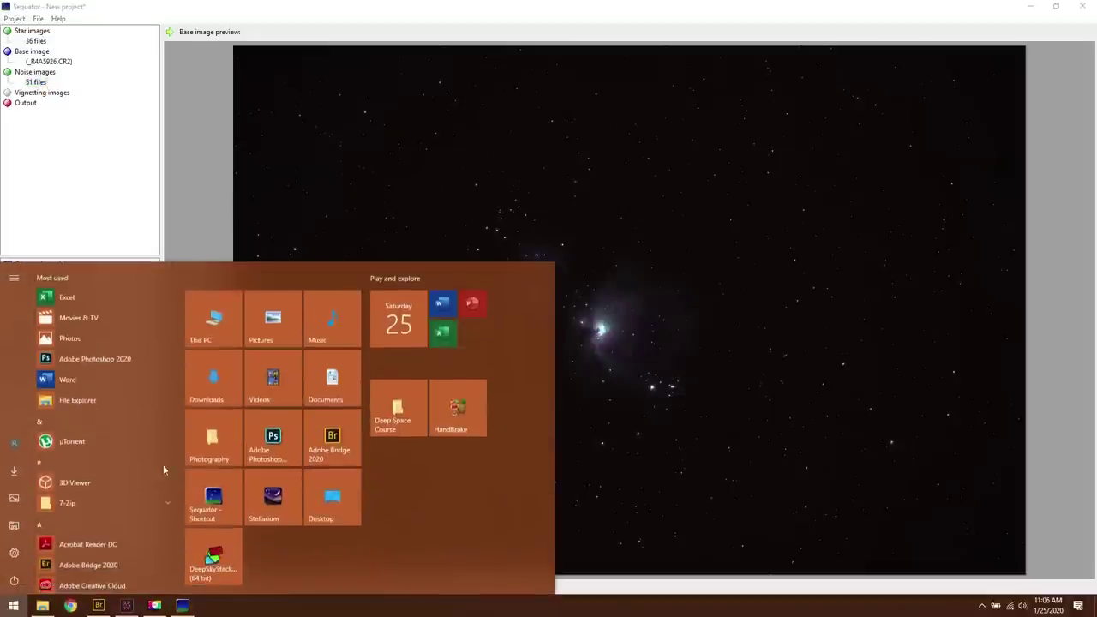
left_click(100, 606)
Open Light_Stack.tif and set Exposure +4.15, Whites +42 and Highlights -100
scroll(51, 411, "down", 5)
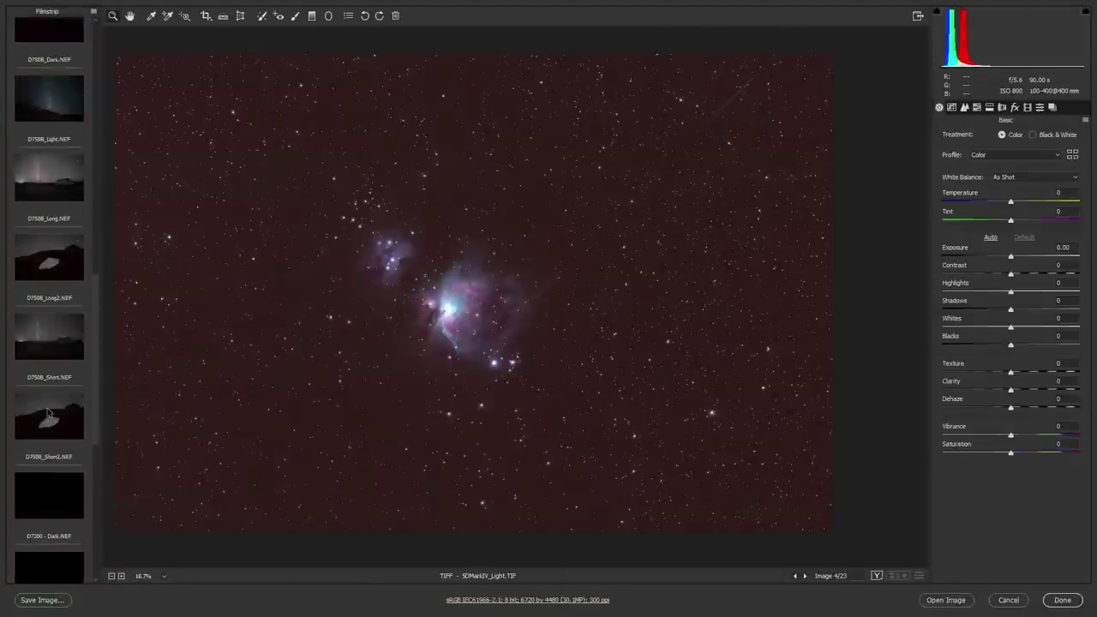
scroll(49, 413, "down", 5)
left_click(49, 296)
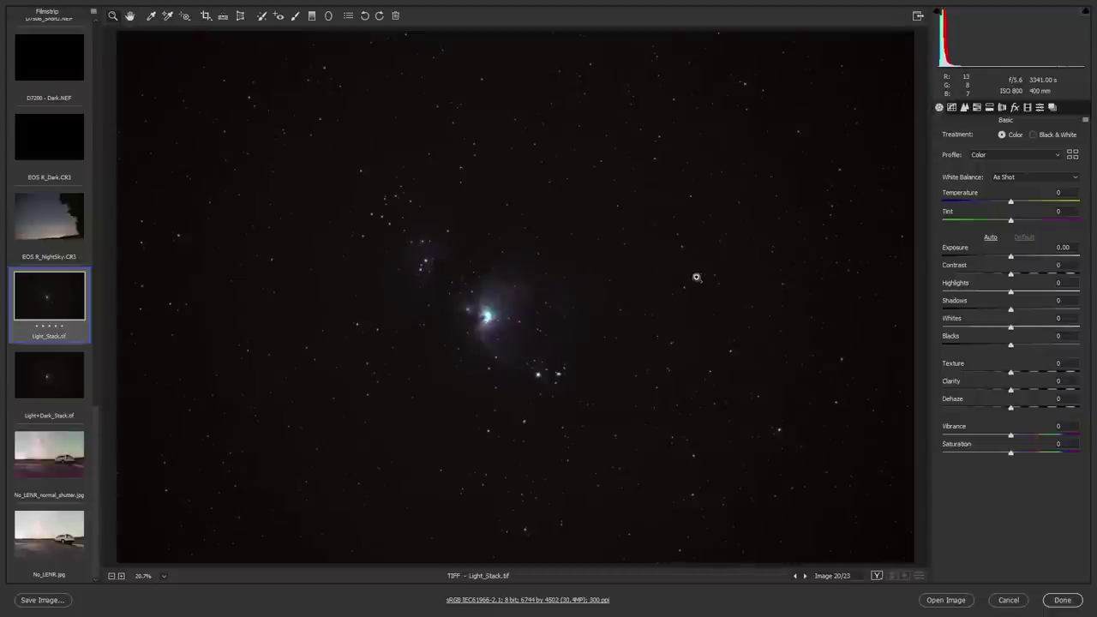
left_click(1025, 256)
left_click_drag(1028, 257, 1068, 257)
left_click_drag(1020, 325, 1040, 327)
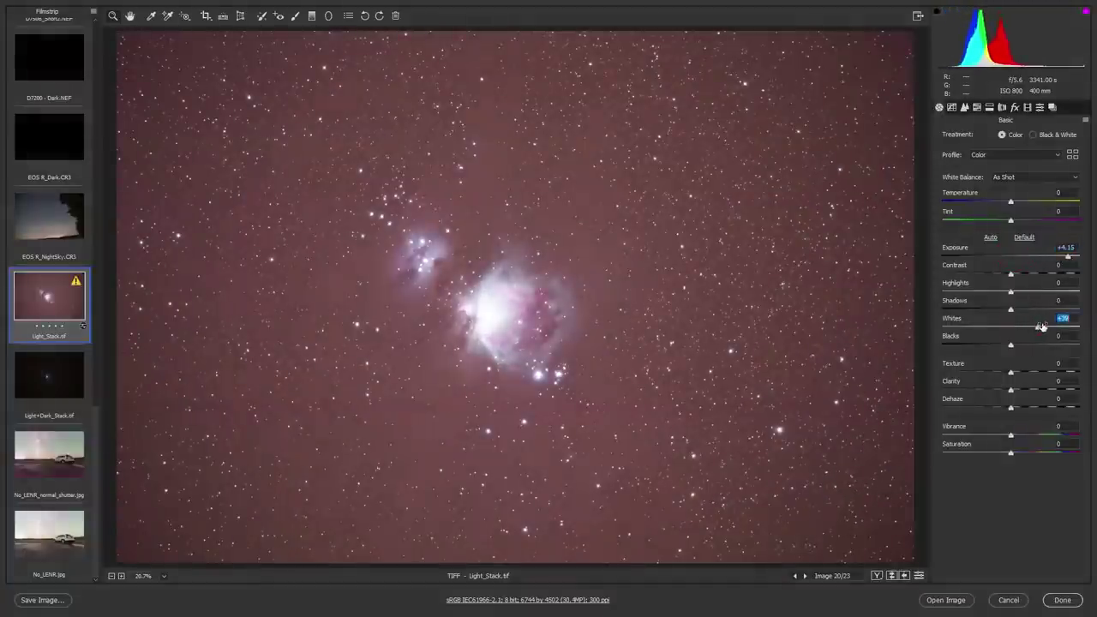
left_click_drag(1012, 292, 942, 292)
Fit Light_Stack.tif in view, raise Contrast, set Blacks -33 and Shadows +93
scroll(588, 286, "up", 10)
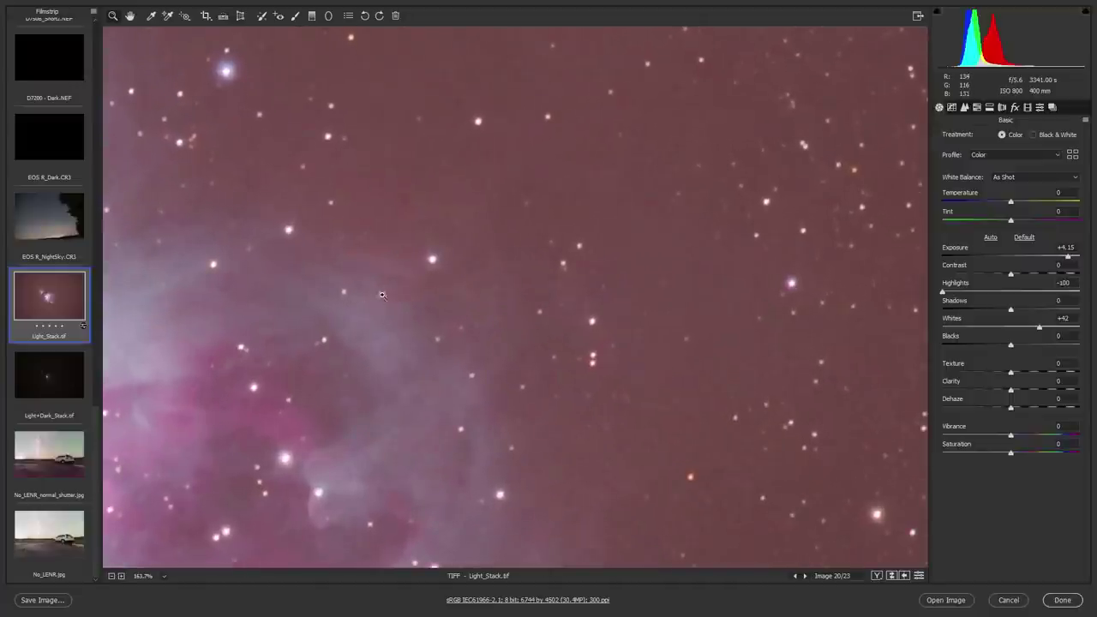
scroll(314, 363, "down", 3)
scroll(287, 413, "up", 3)
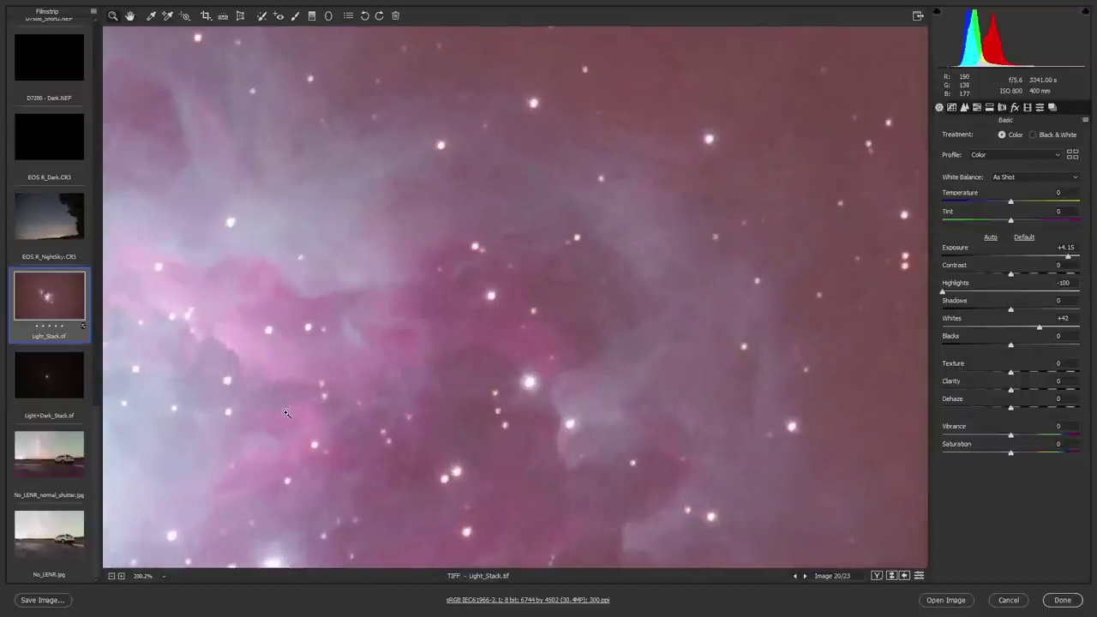
left_click(164, 576)
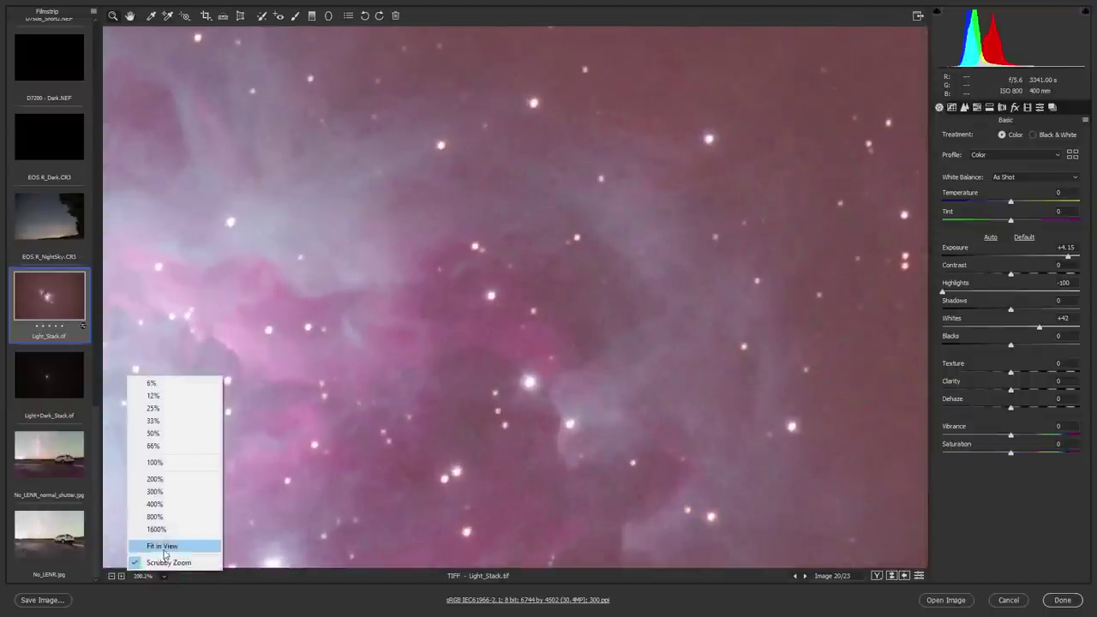
left_click(159, 547)
left_click_drag(1011, 274, 1061, 273)
left_click_drag(1011, 344, 990, 344)
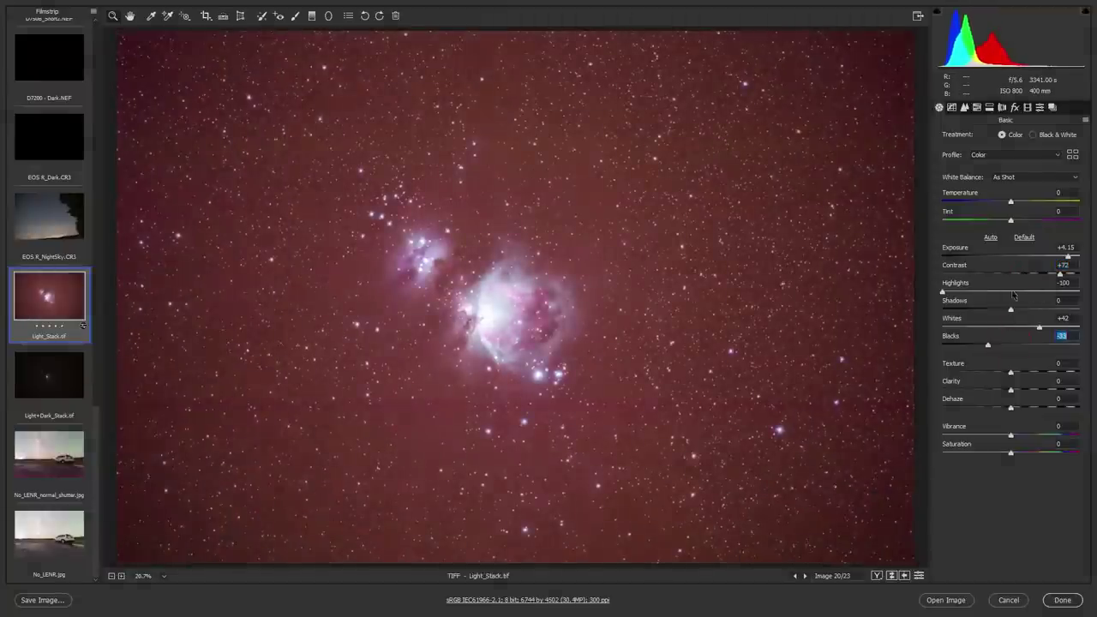
left_click_drag(1010, 309, 1048, 273)
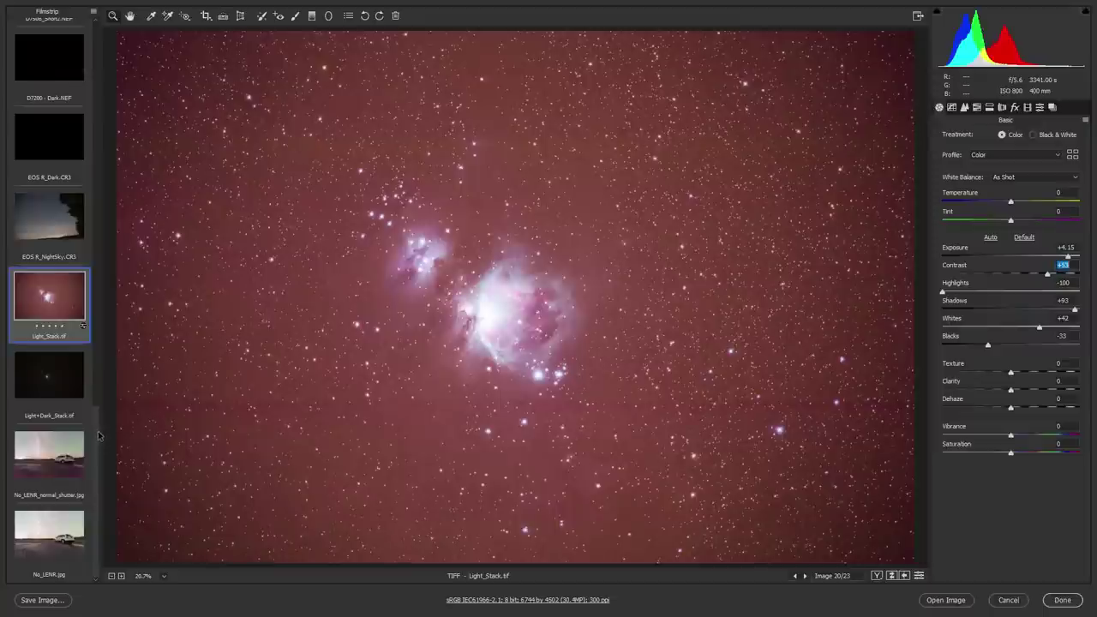
Stretch the 5D Mark IV dark frame to Exposure +4.55 and Whites +73
left_click_drag(99, 436, 100, 75)
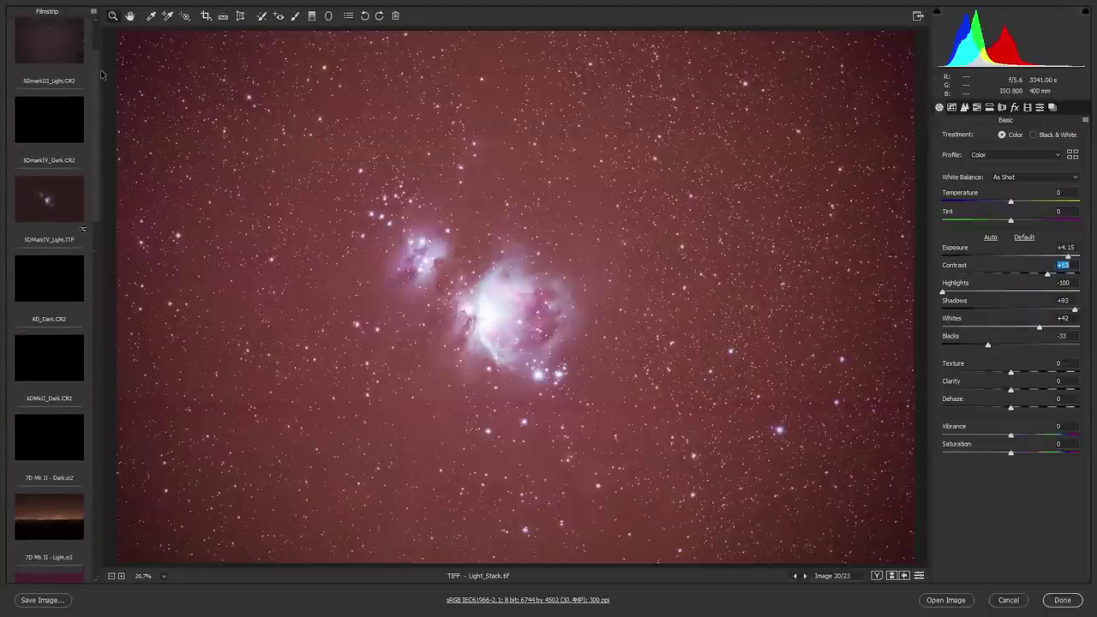
left_click(58, 128)
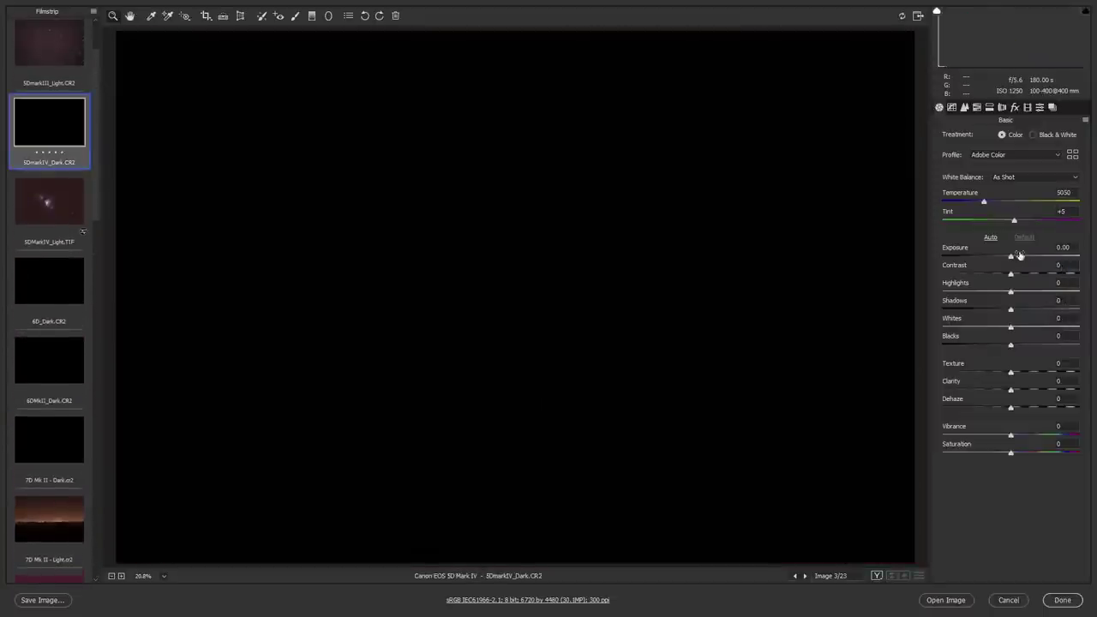
left_click_drag(1061, 248, 1071, 248)
left_click_drag(1060, 318, 1063, 326)
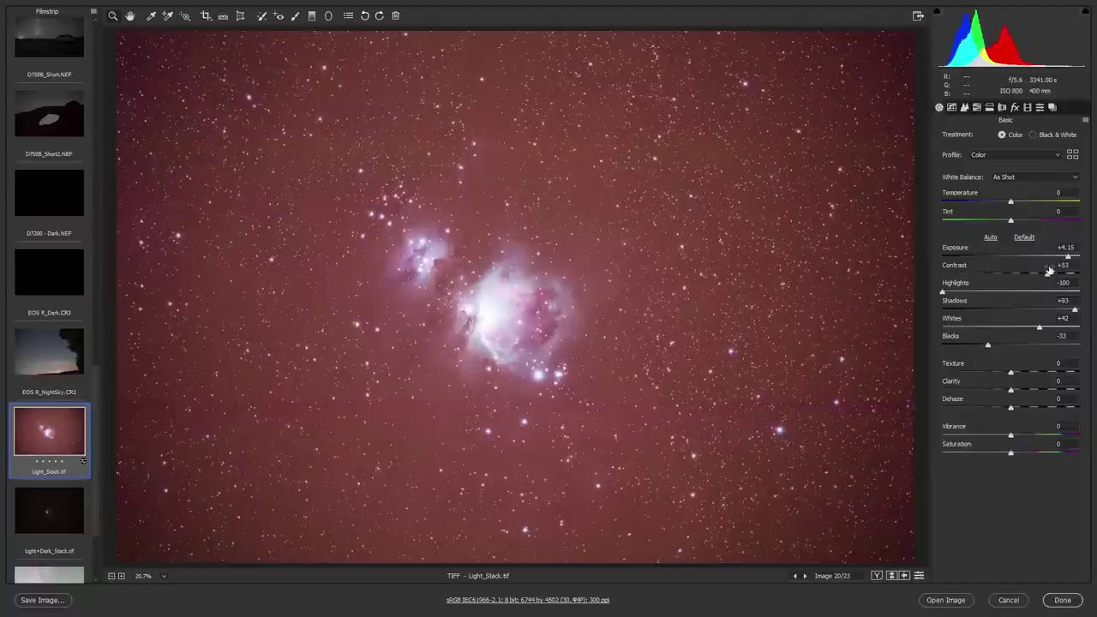
Try Texture +33 on Light_Stack.tif, reset it to 0, and nudge Blacks to -34
left_click_drag(1011, 372, 1033, 375)
double_click(1024, 371)
left_click_drag(988, 345, 988, 345)
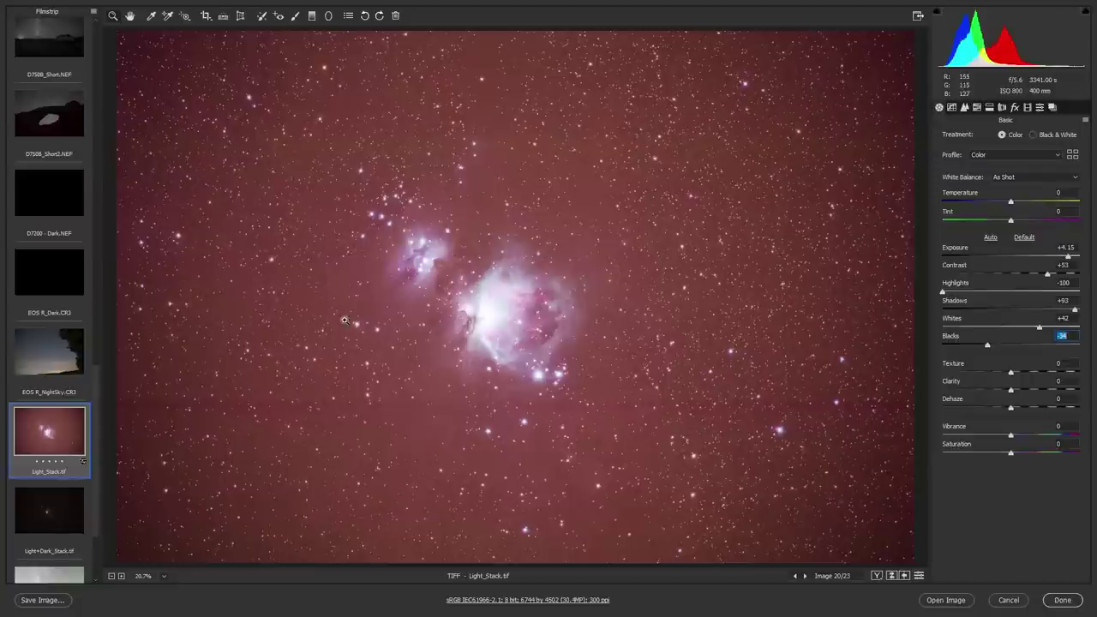
On Light+Dark_Stack.tif set Exposure +5.00, Whites +63, Temperature -19 and Blacks -53
key("Down")
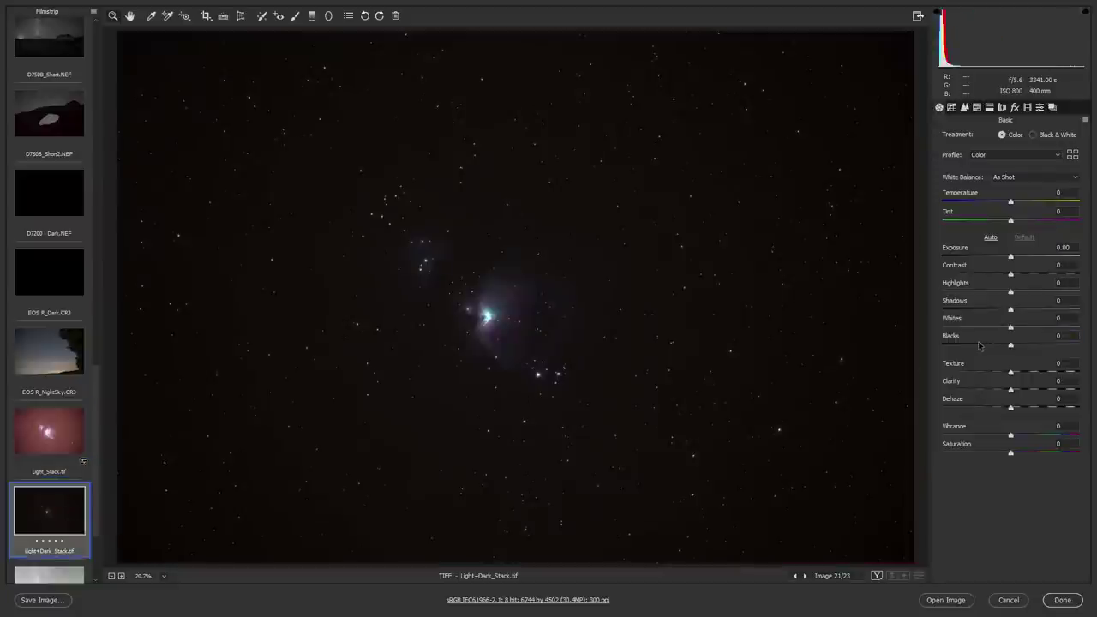
left_click_drag(1010, 257, 1079, 257)
left_click_drag(1035, 324, 1054, 326)
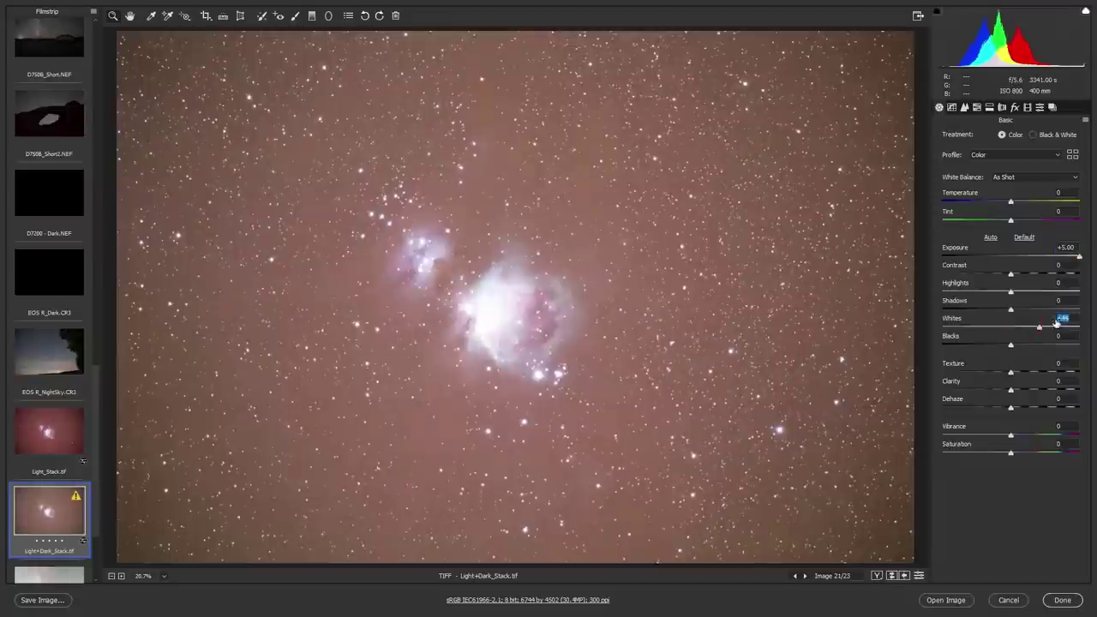
mouse_move(1010, 202)
left_mouse_down()
mouse_move(998, 203)
mouse_move(1017, 220)
left_mouse_up()
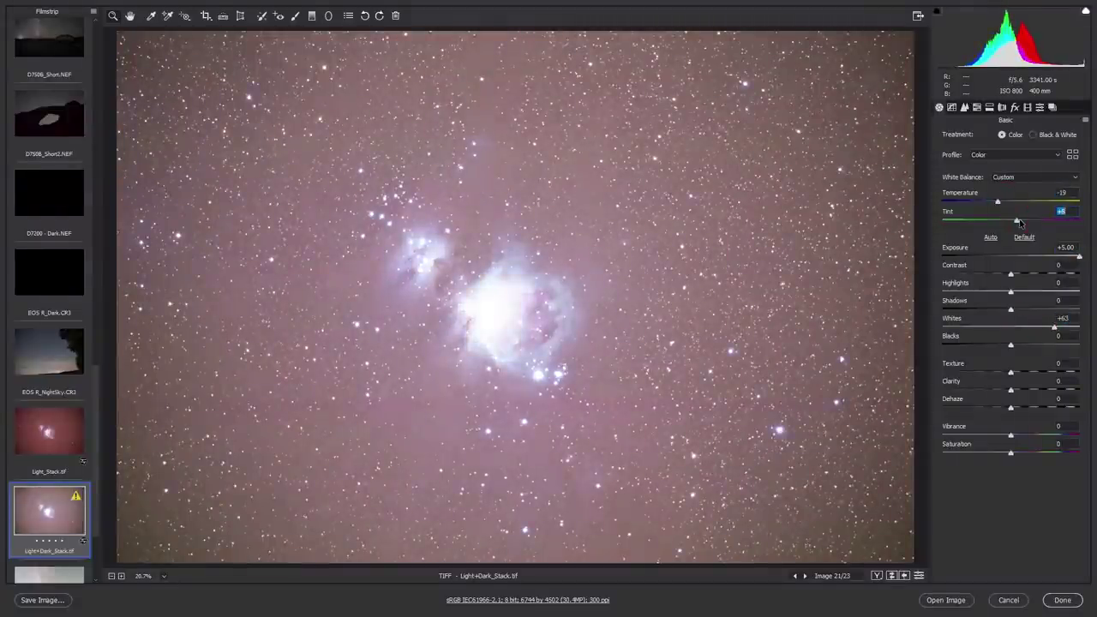
left_click_drag(1011, 345, 974, 341)
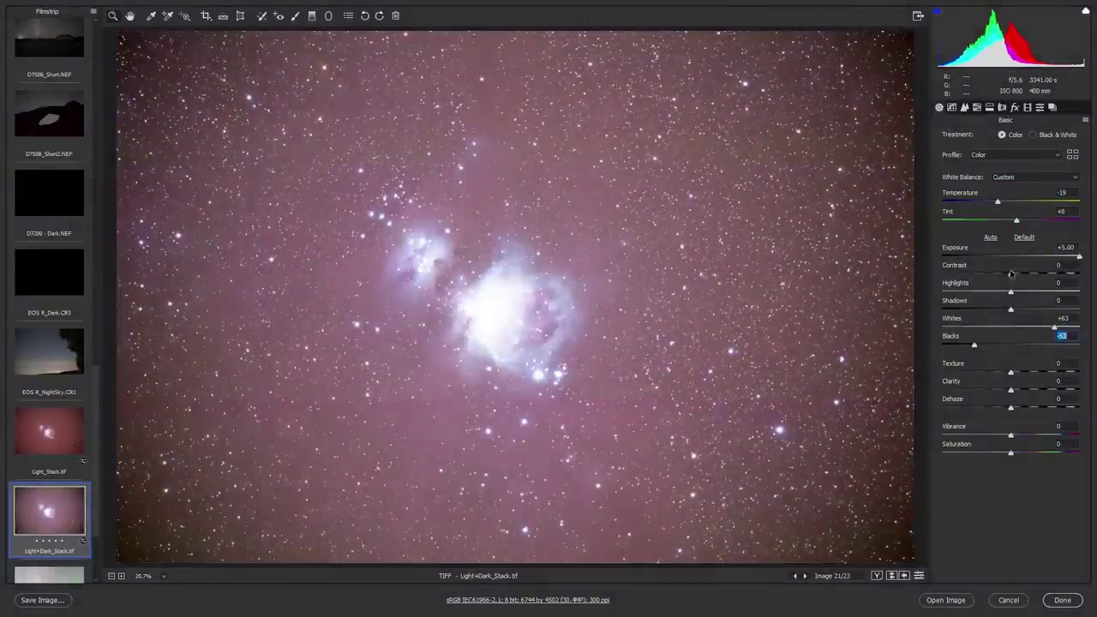
Set Contrast +31, Highlights -95 and Shadows +34, then fit the image in view
left_click_drag(1010, 273, 947, 291)
left_click_drag(1016, 302, 1034, 307)
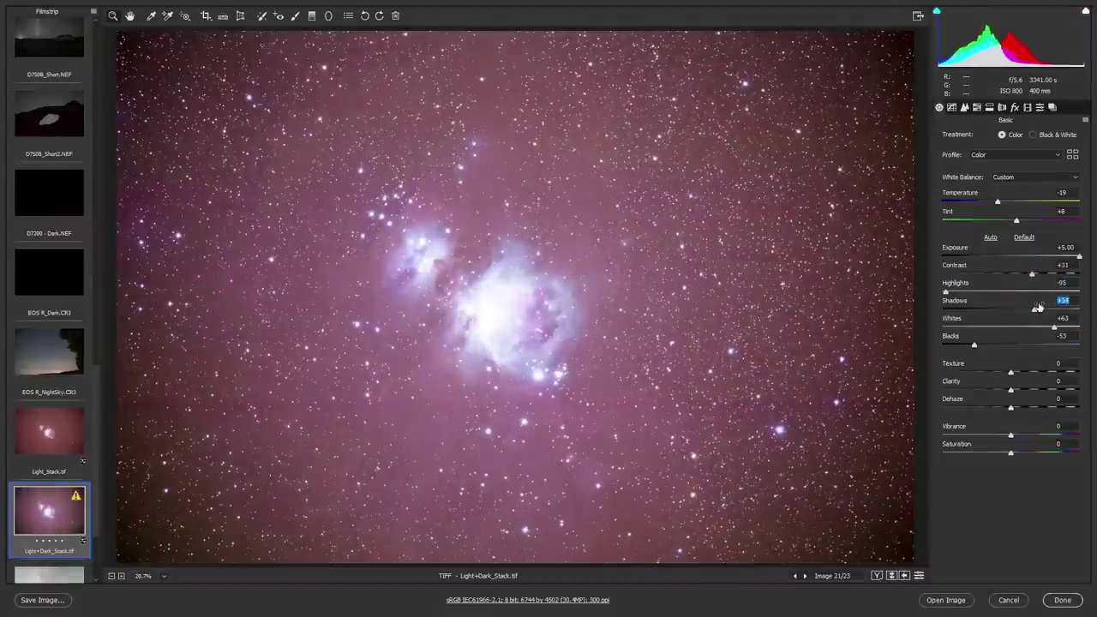
scroll(371, 444, "up", 1)
scroll(371, 444, "up", 1)
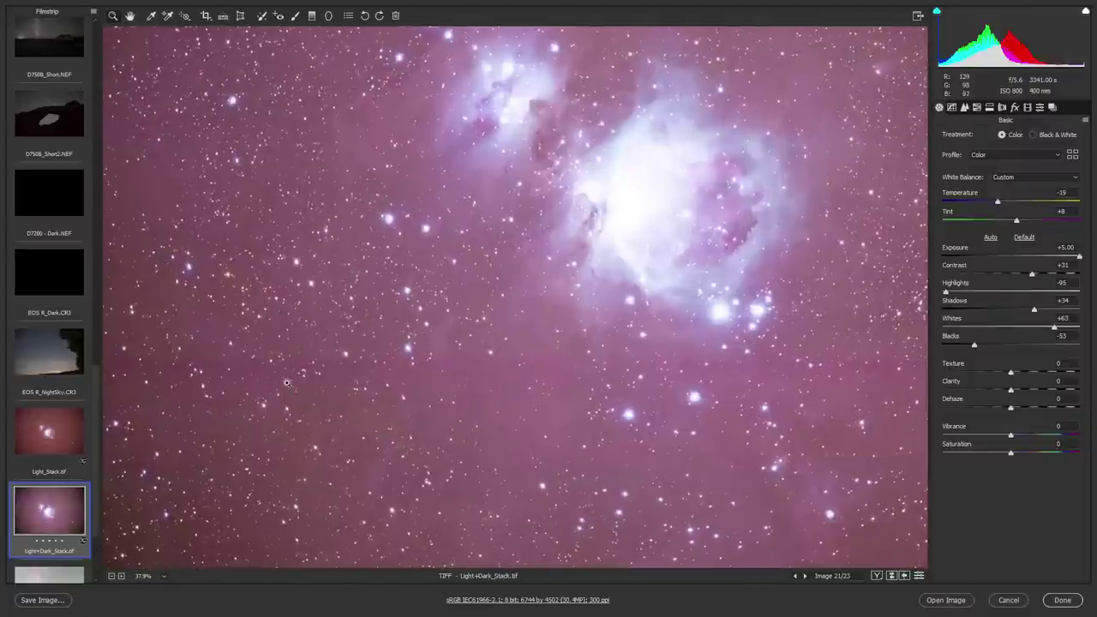
scroll(648, 173, "down", 5)
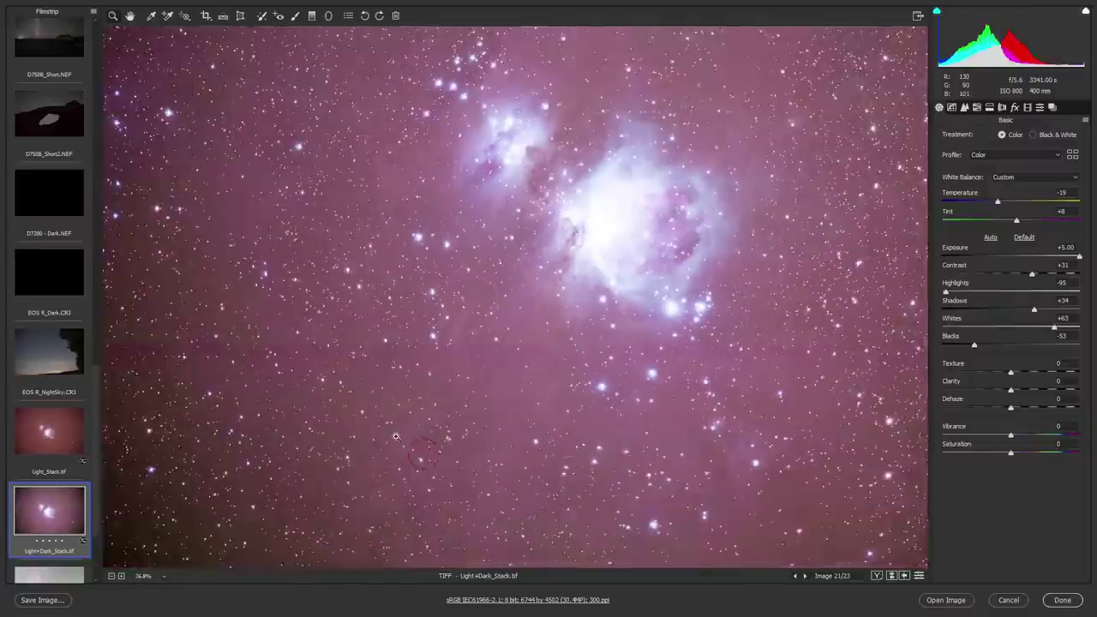
scroll(648, 173, "up", 5)
scroll(580, 140, "up", 2)
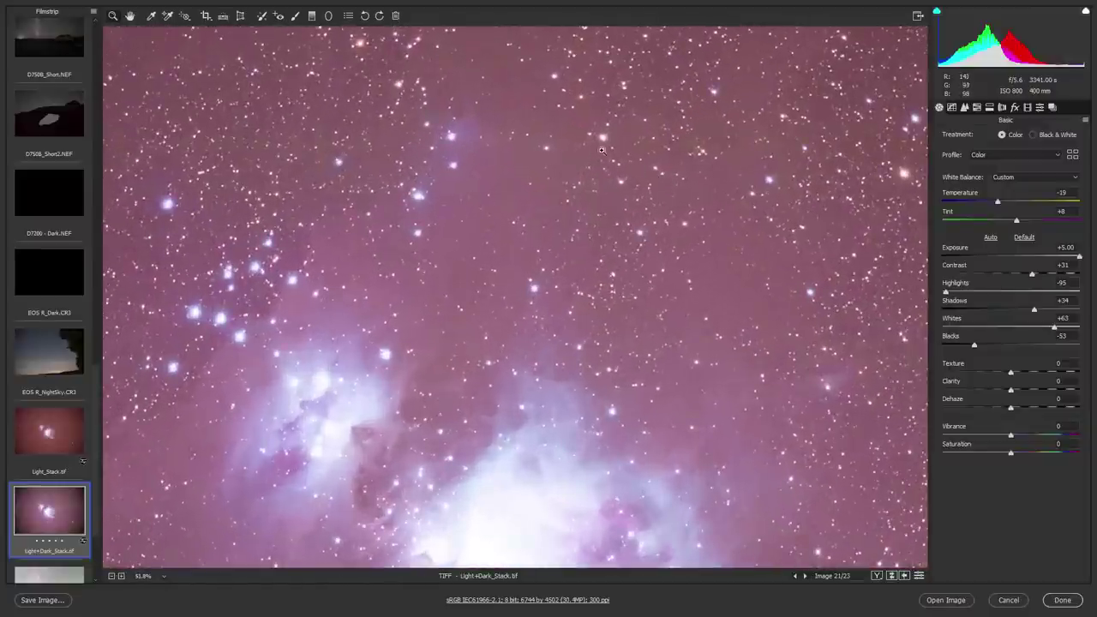
left_click(146, 575)
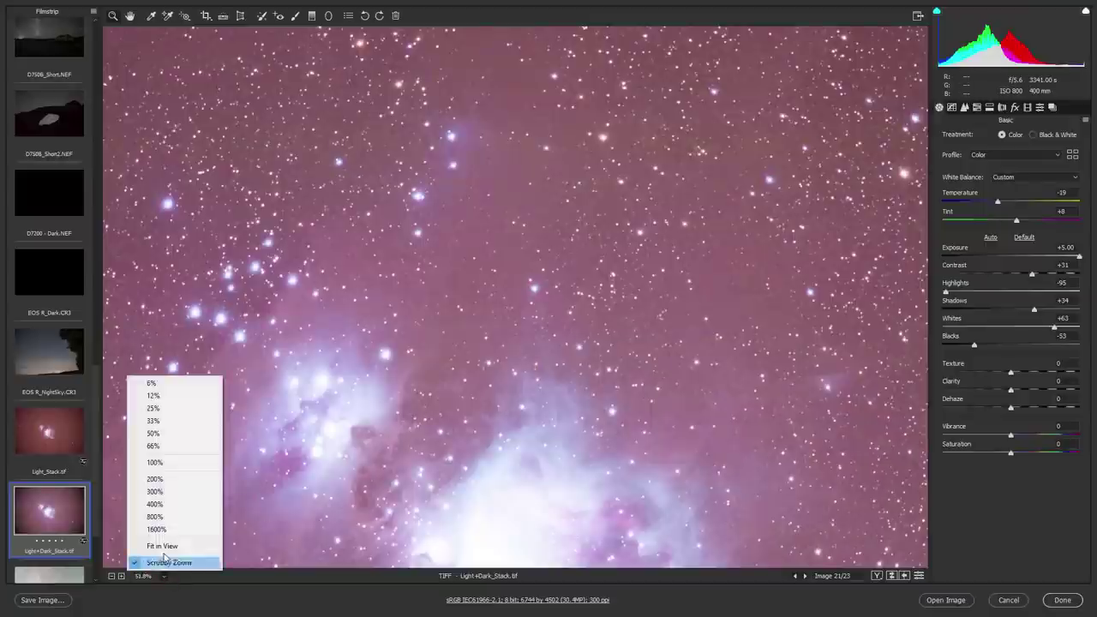
left_click(150, 559)
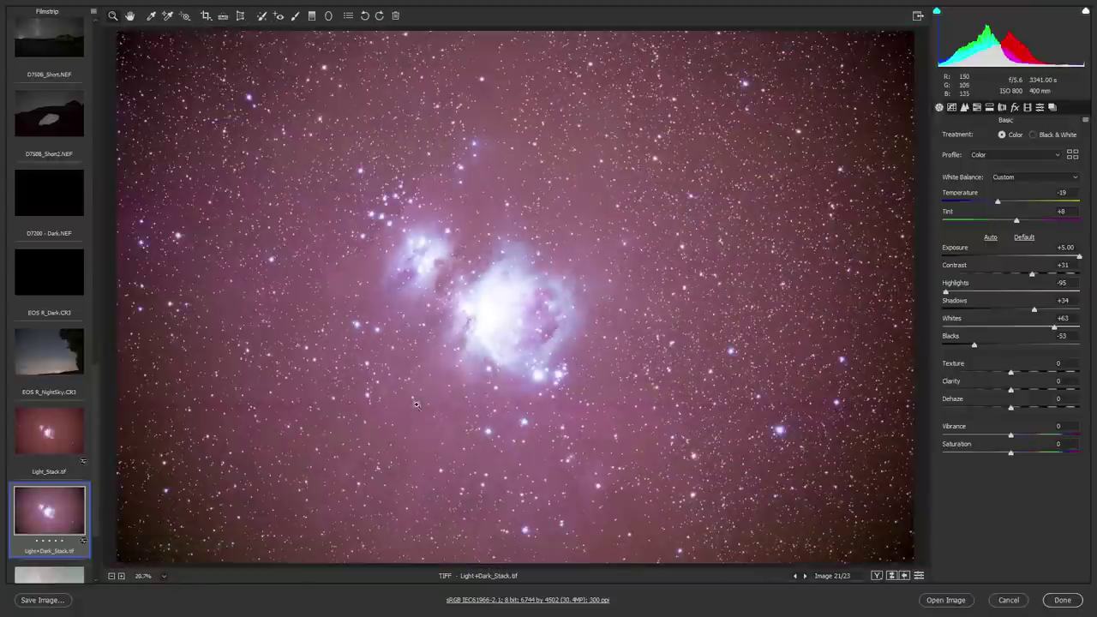
scroll(86, 203, "up", 10)
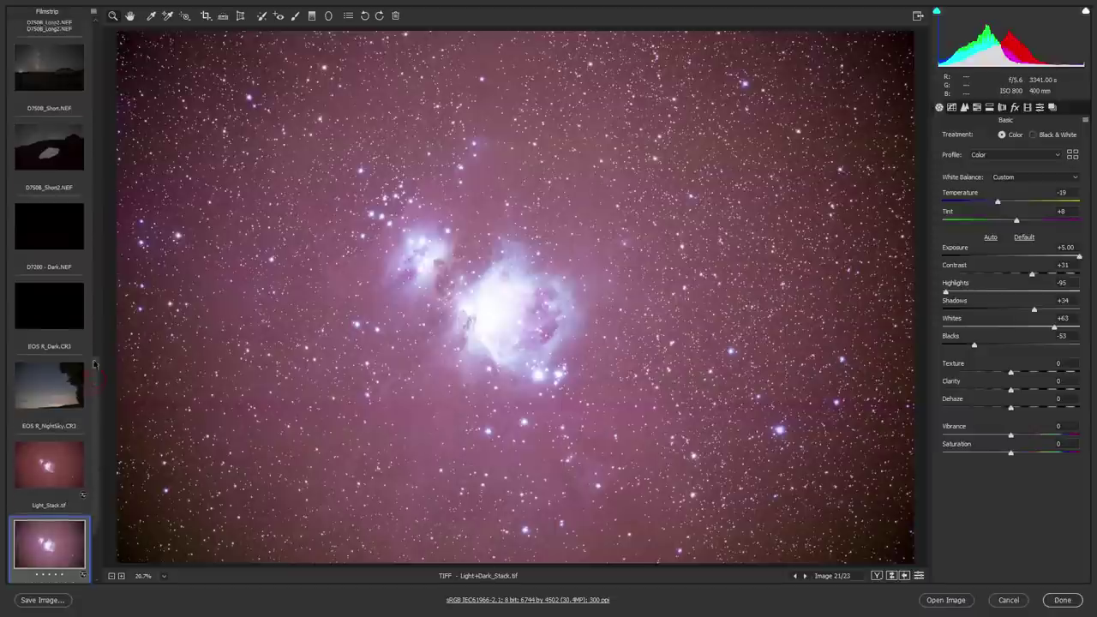
scroll(105, 207, "up", 8)
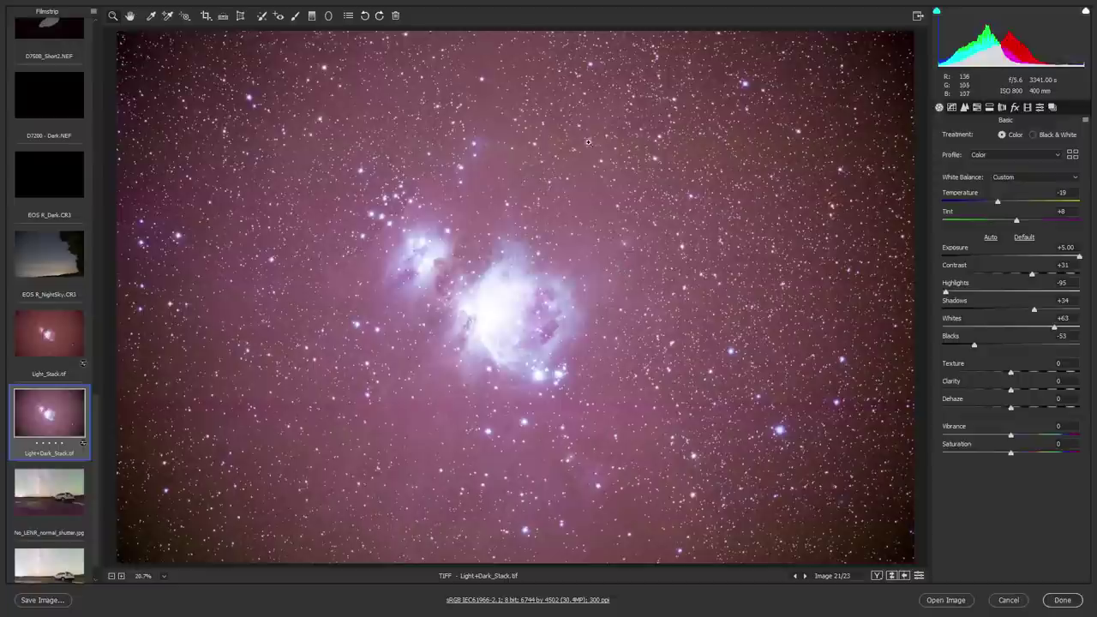
scroll(73, 311, "up", 6)
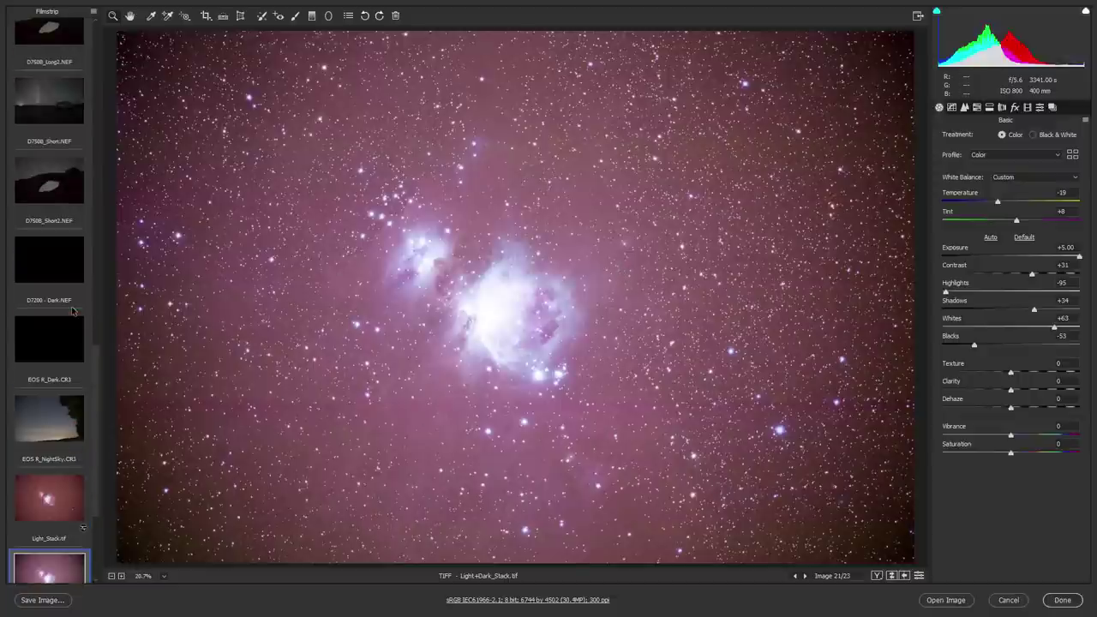
key("super")
Launch DeepSkyStacker from search, then bring up the Bias.TIF frame in Camera Raw
type("deepsk")
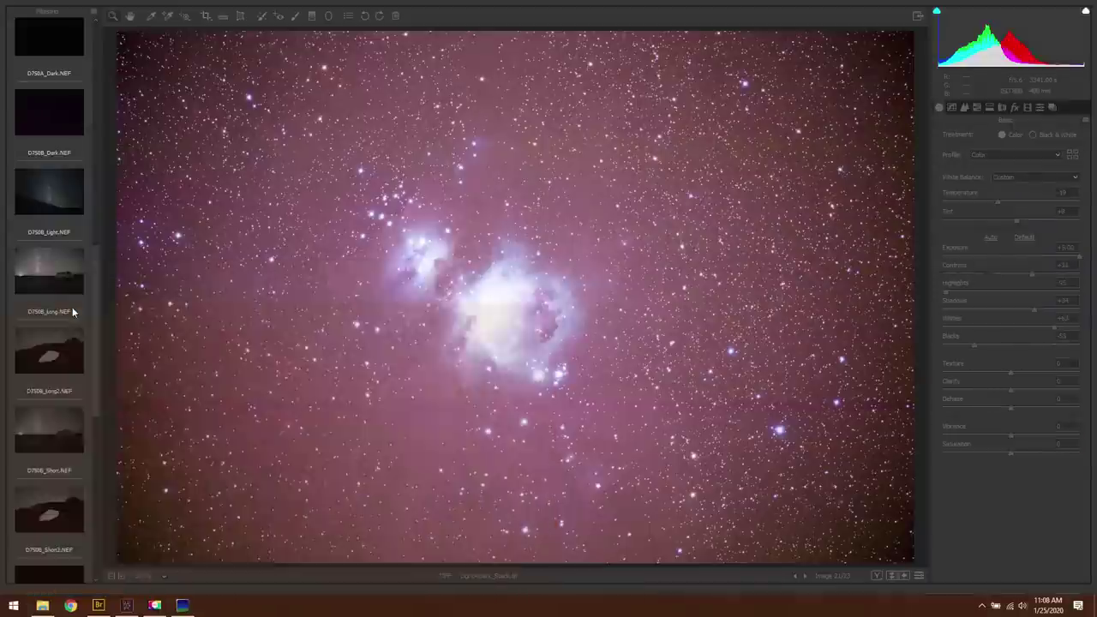
key("Return")
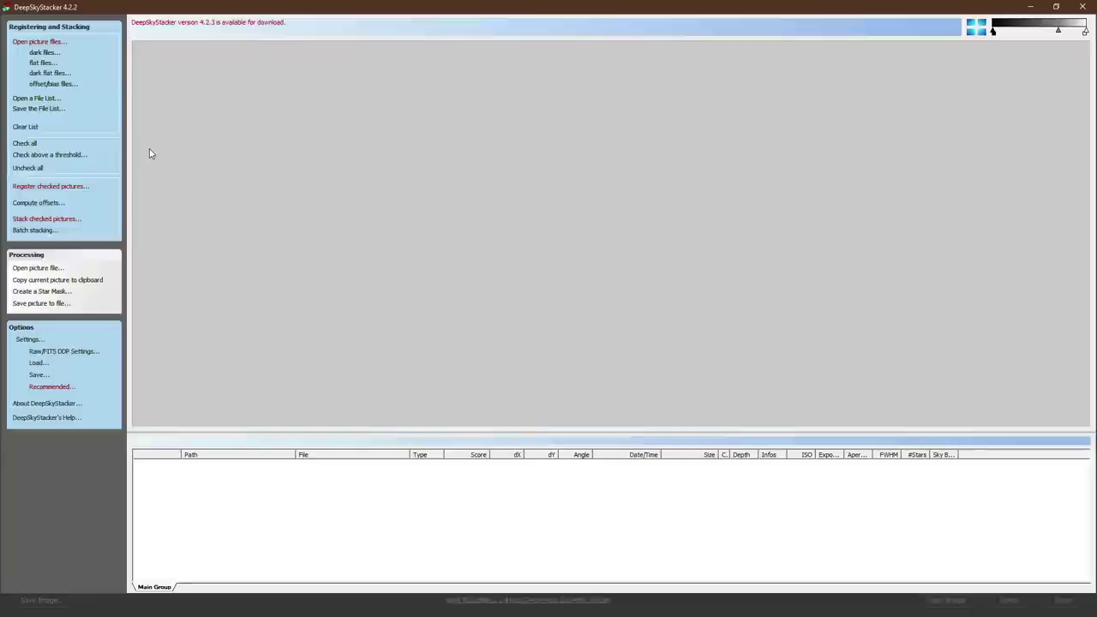
key("super")
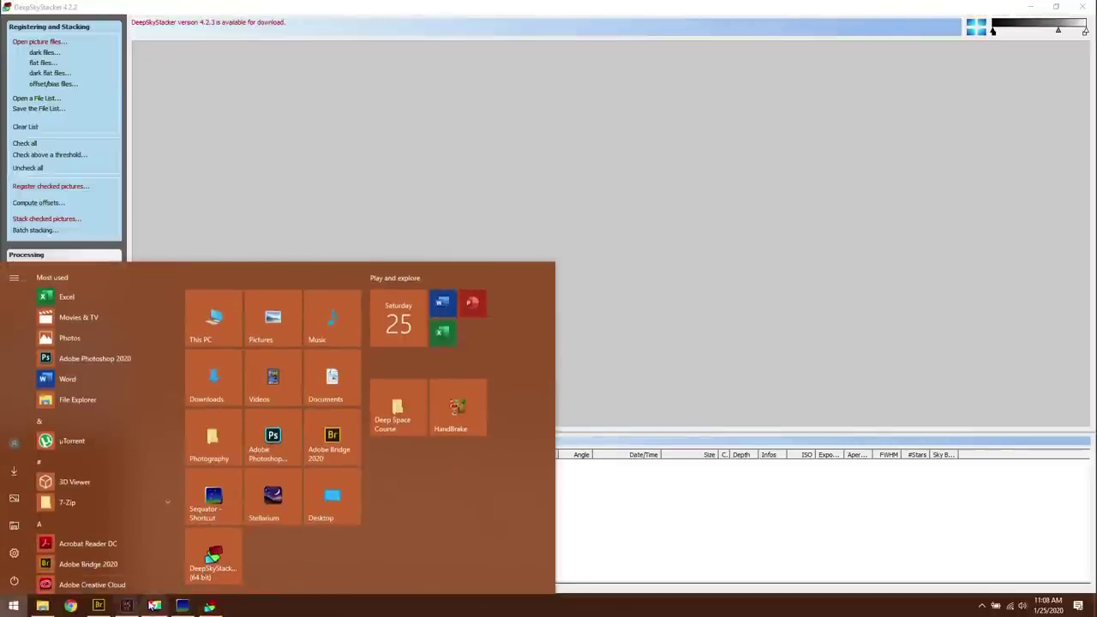
key("Escape")
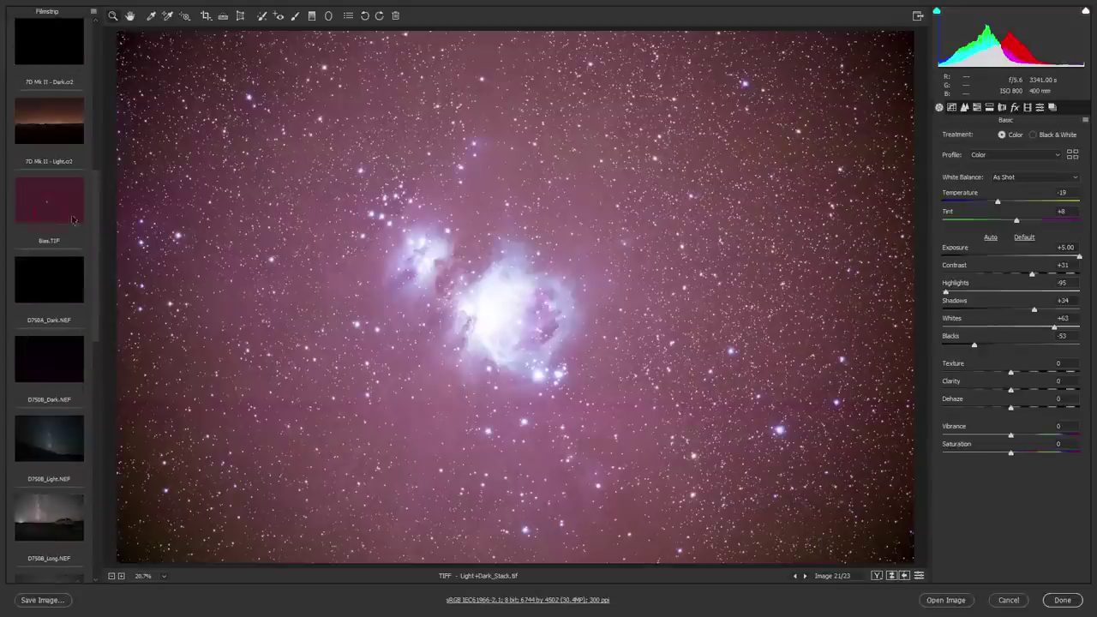
left_click(73, 219)
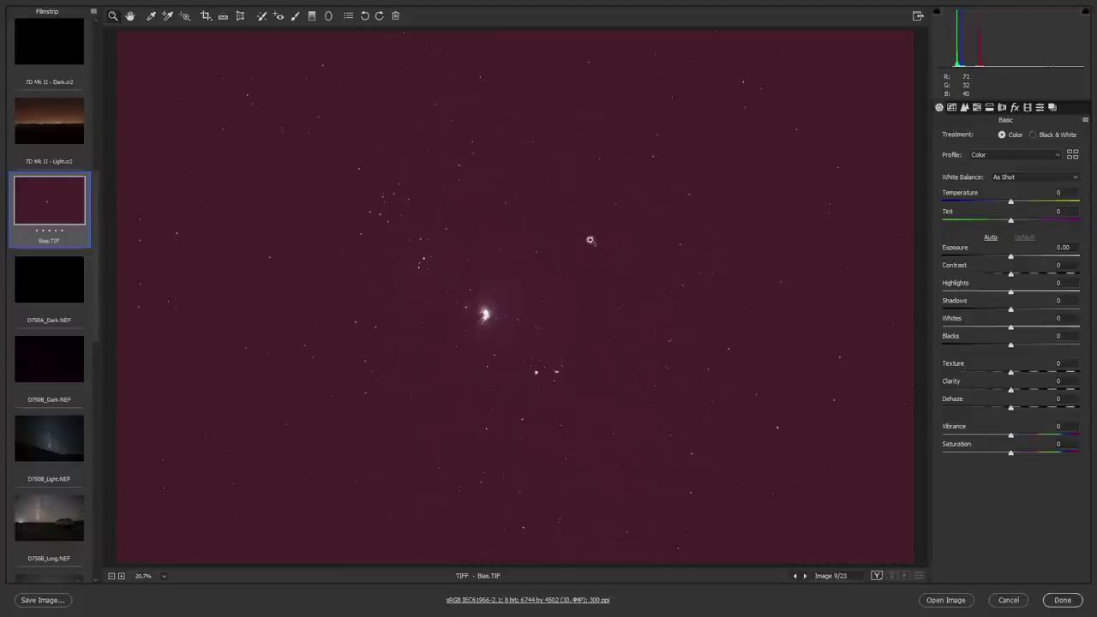
Stretch Bias.TIF with high exposure, cooler colour, deeper blacks and lifted highlights, then view Light_Stack.tif
left_click_drag(1010, 256, 1052, 275)
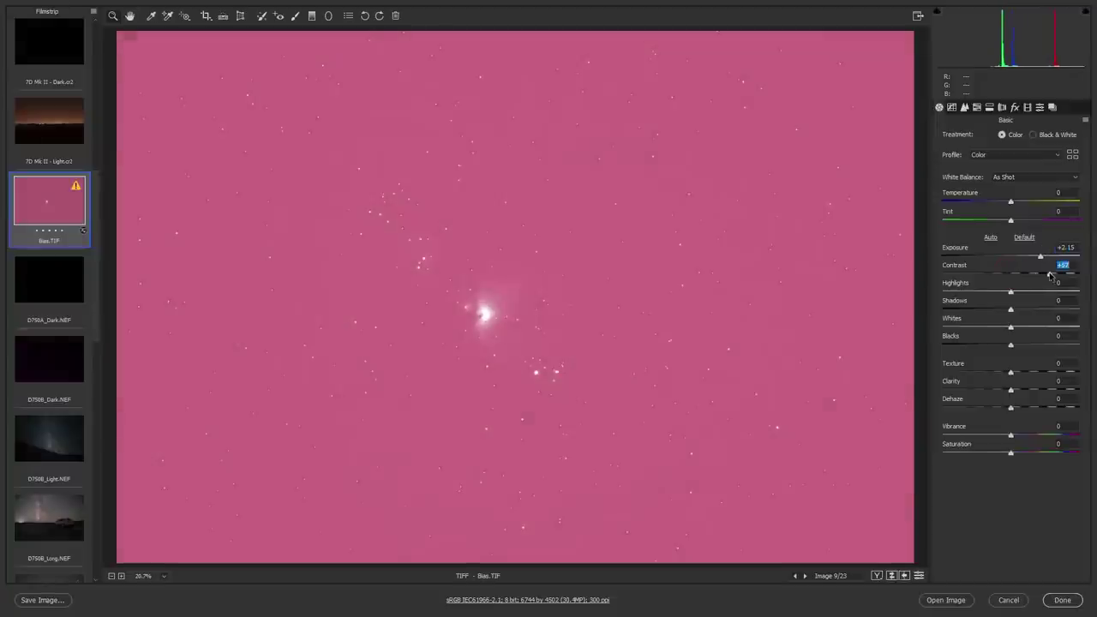
left_click_drag(1011, 200, 968, 220)
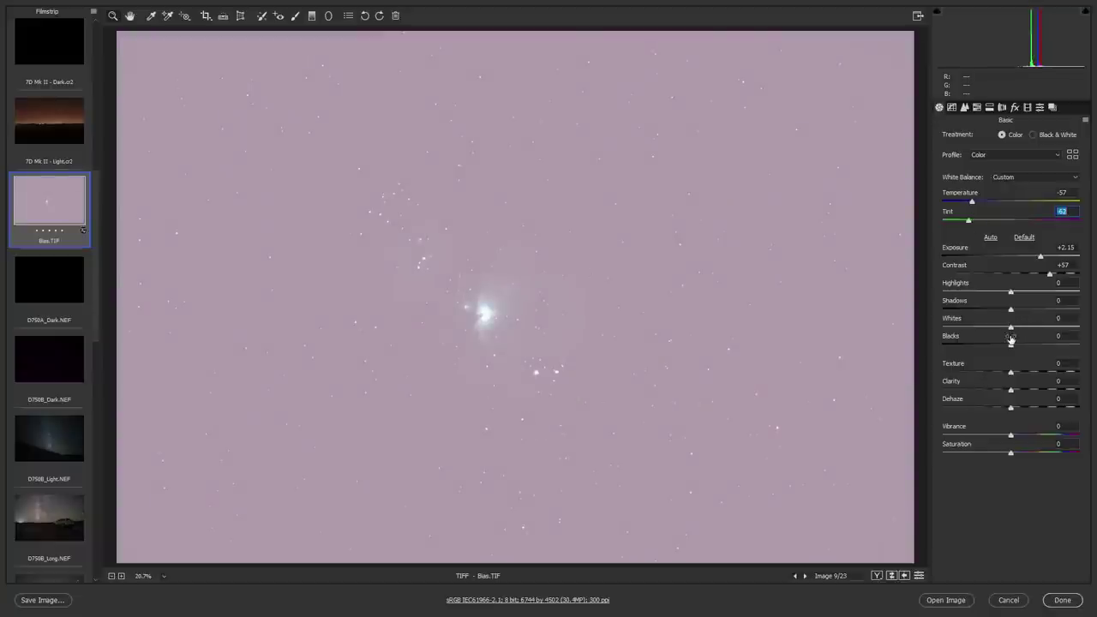
left_click_drag(1011, 344, 969, 340)
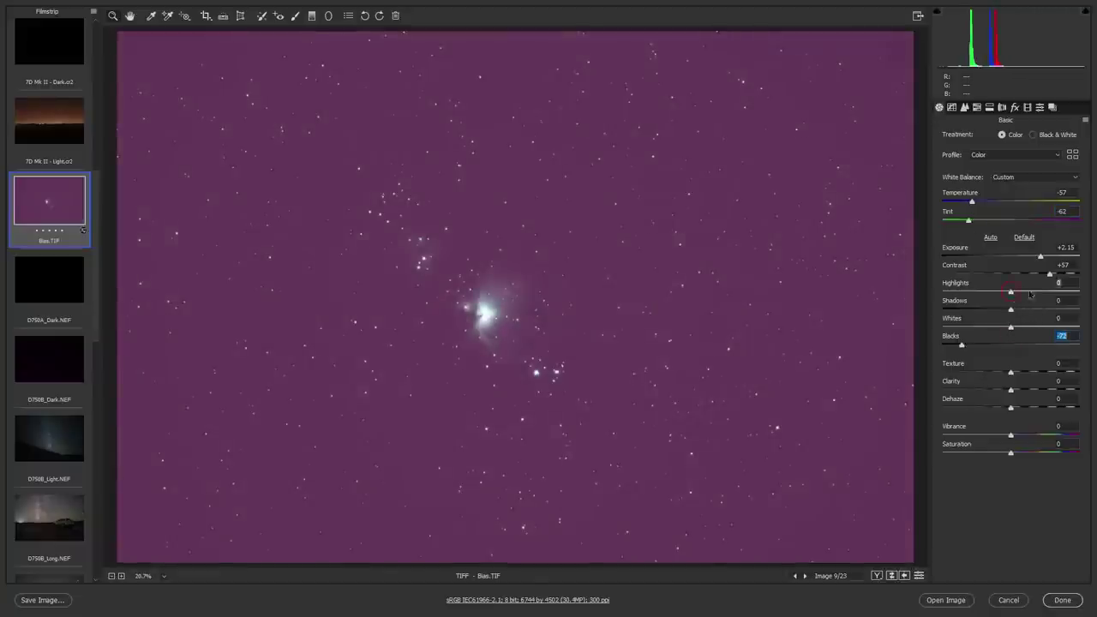
left_click_drag(1011, 292, 1034, 332)
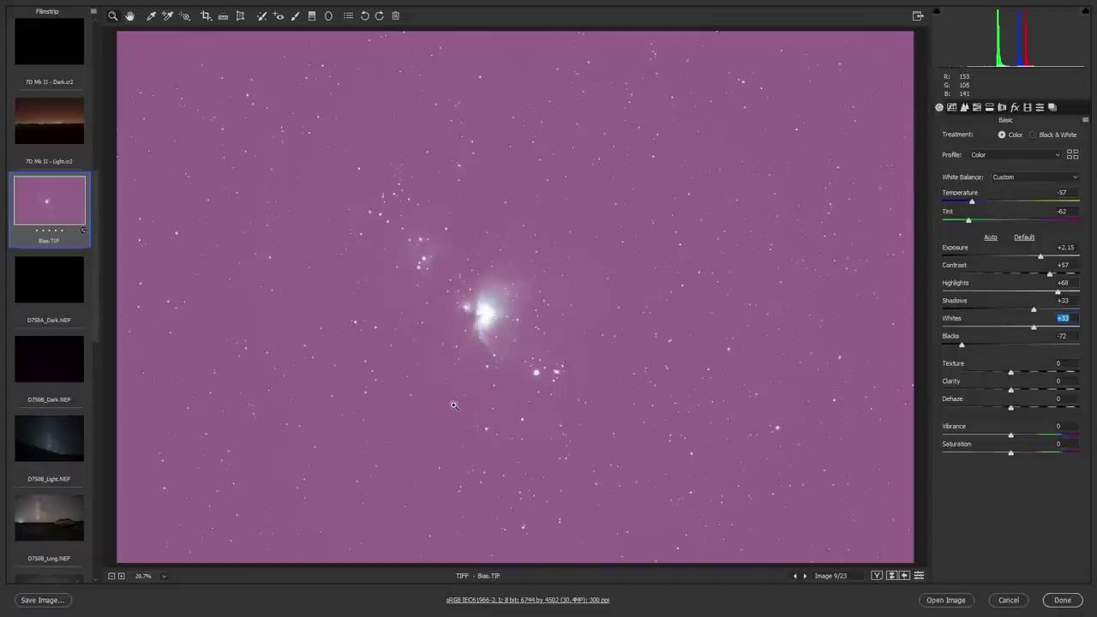
left_click_drag(96, 257, 97, 489)
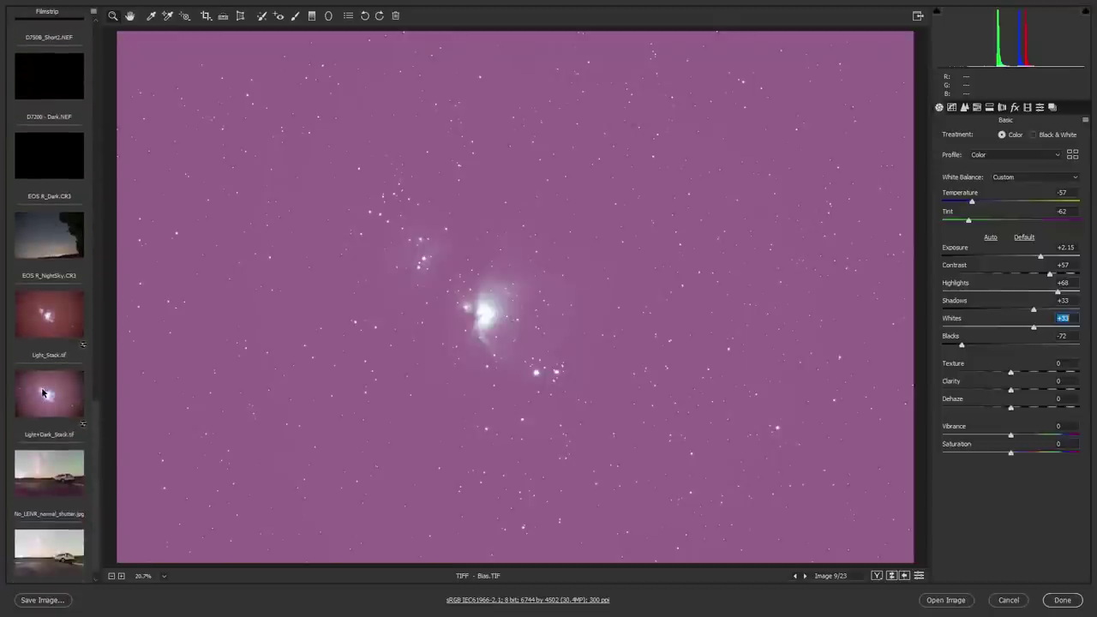
left_click(61, 321)
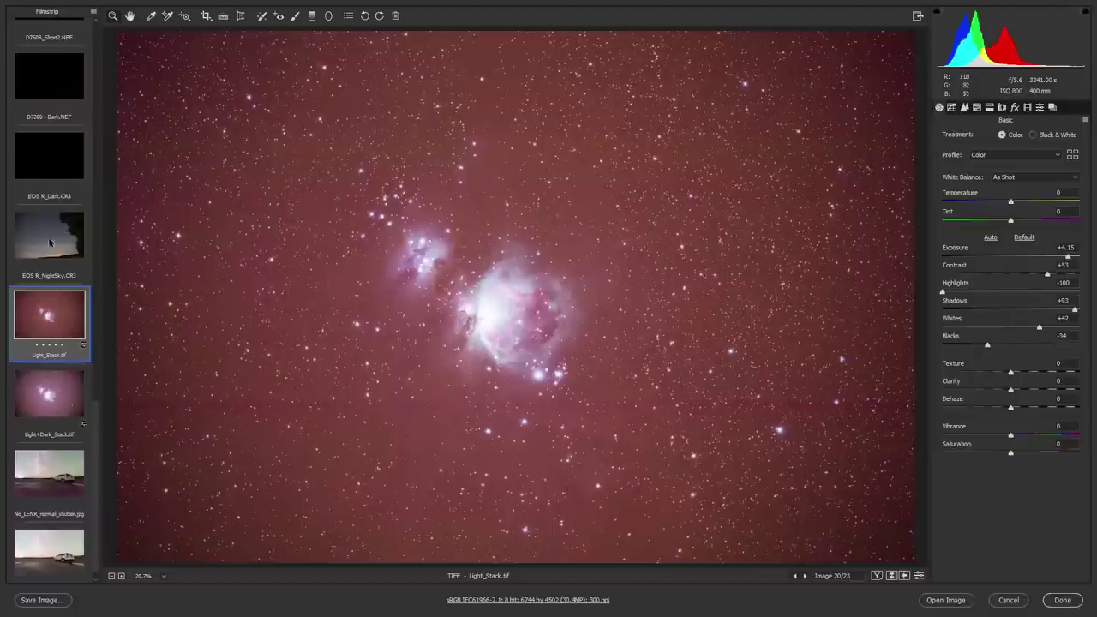
Compare No_LENR_normal_shutter.jpg with No_LENR.jpg, then scroll the filmstrip back toward 5DMarkIV_Light.TIF
left_click(55, 544)
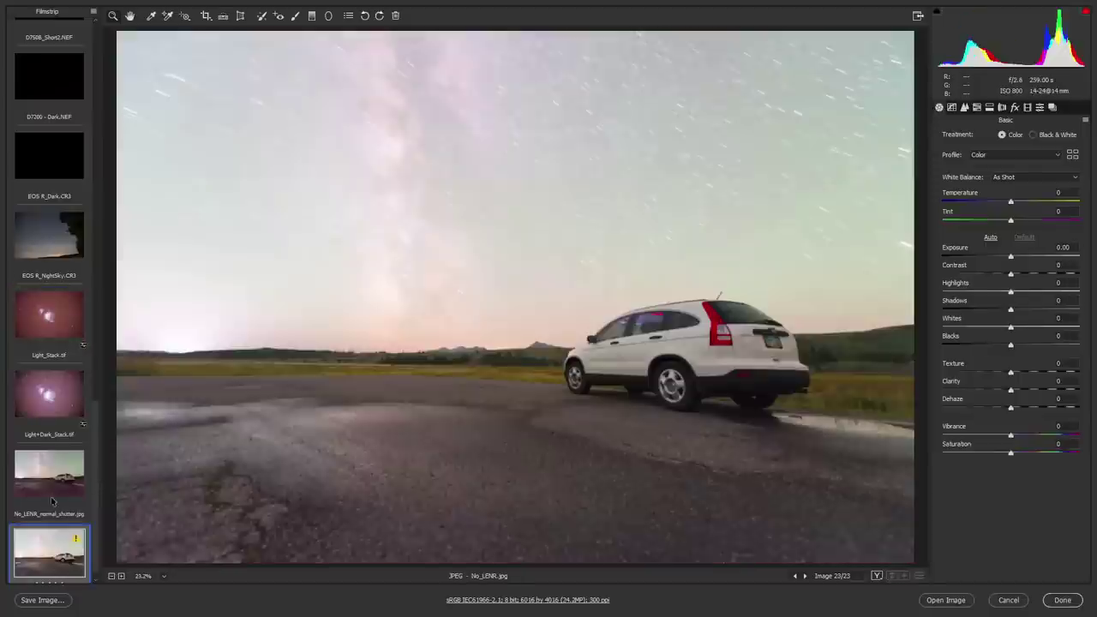
left_click(38, 467)
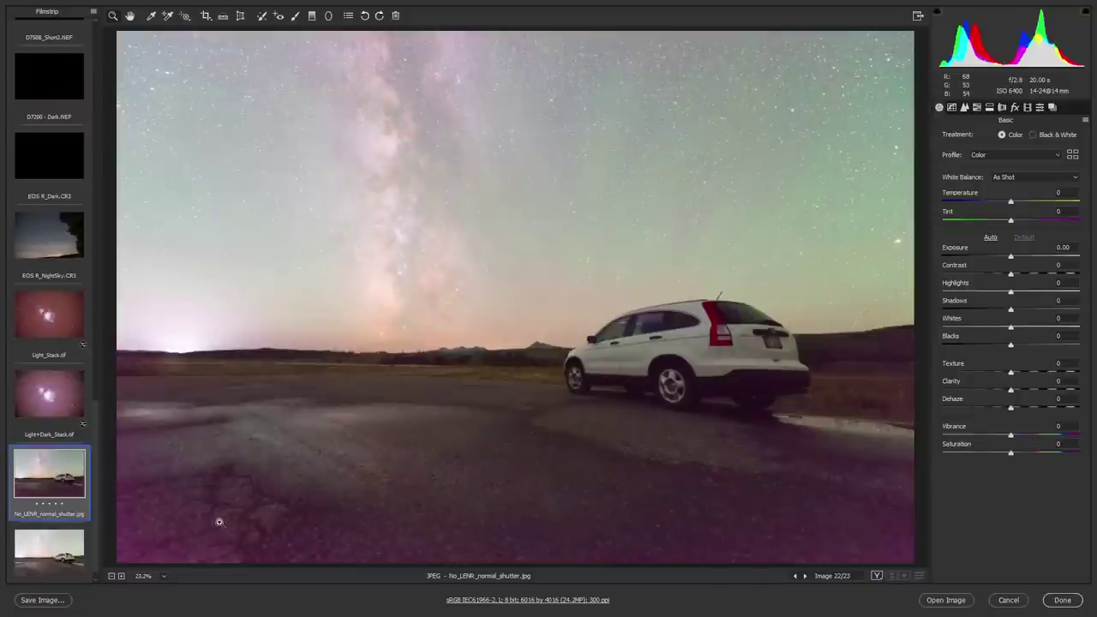
left_click(64, 541)
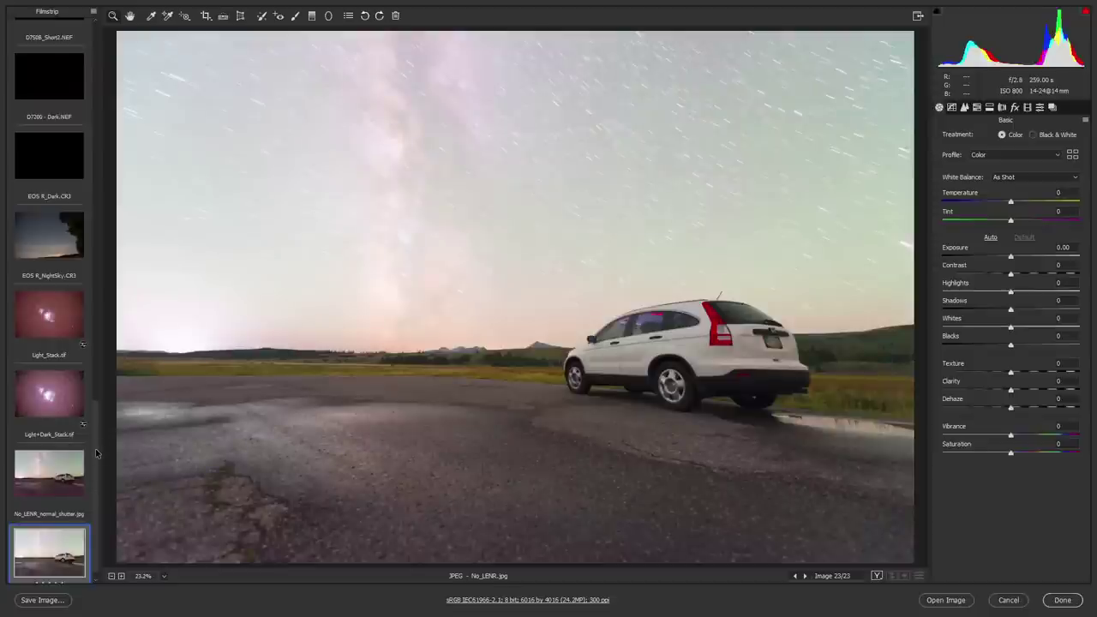
left_click_drag(97, 454, 97, 423)
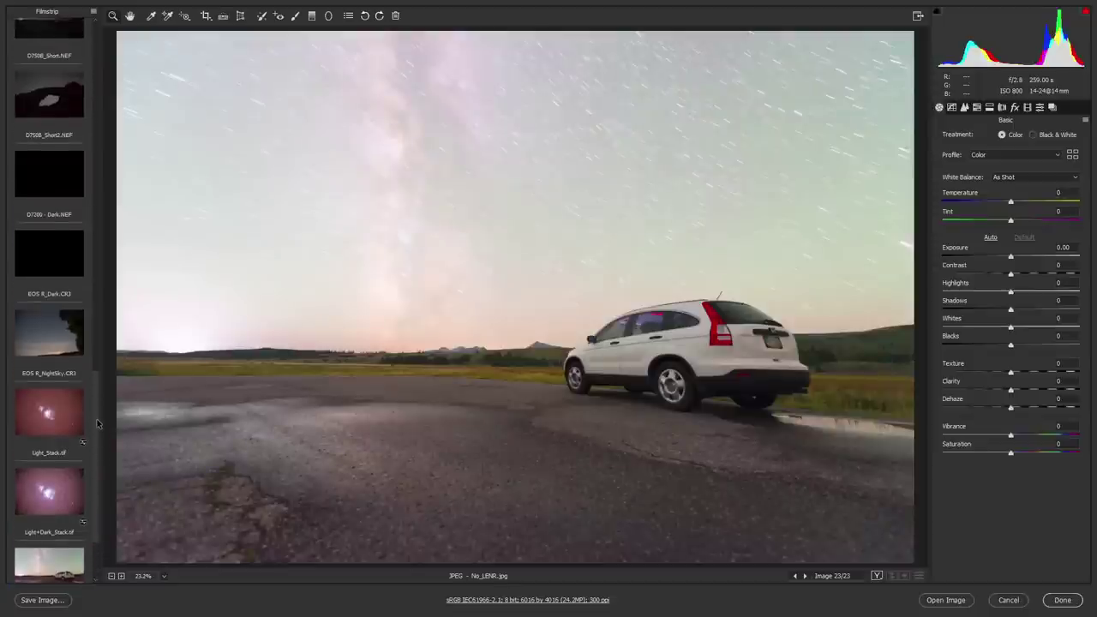
scroll(97, 424, "up", 6)
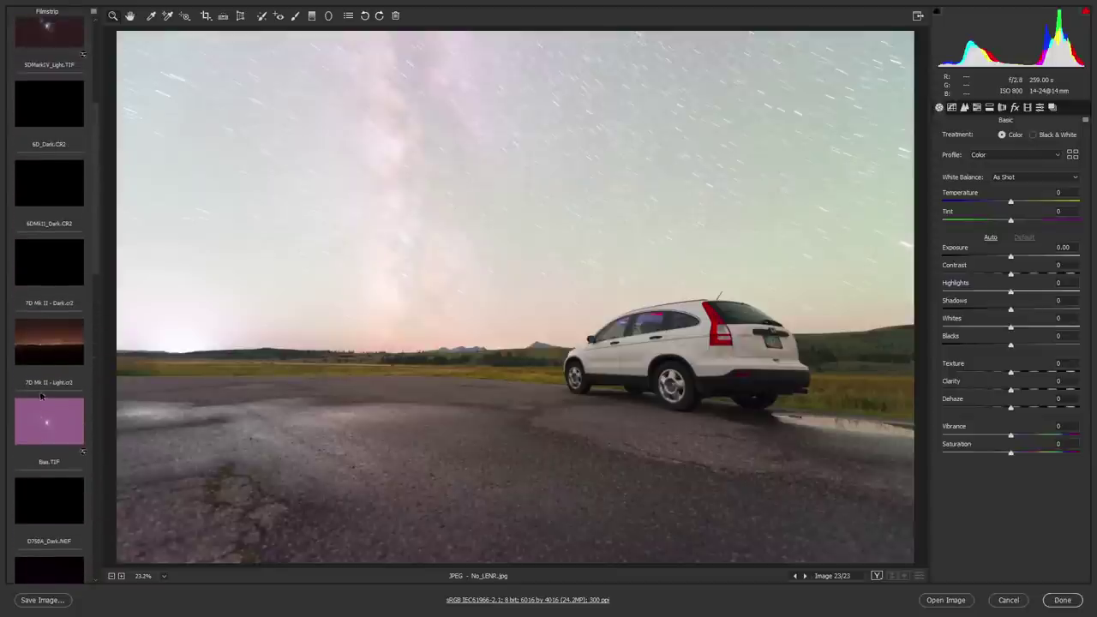
scroll(48, 157, "up", 3)
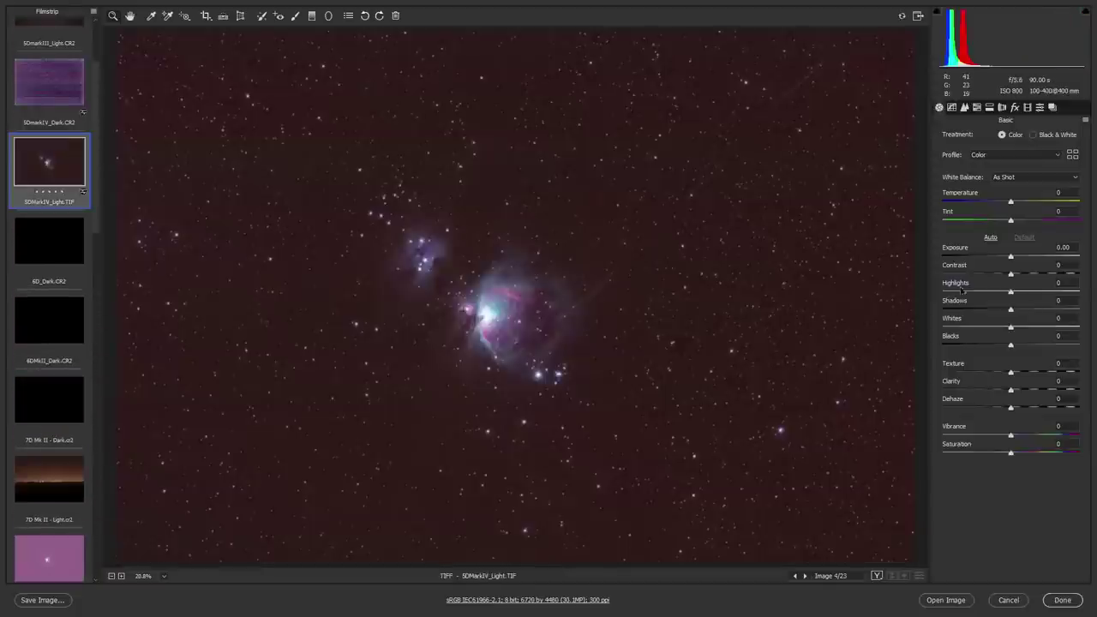
Raise 5DMarkIV_Light.TIF's Exposure, then ease it back to about +1.40
left_click_drag(1013, 257, 1035, 258)
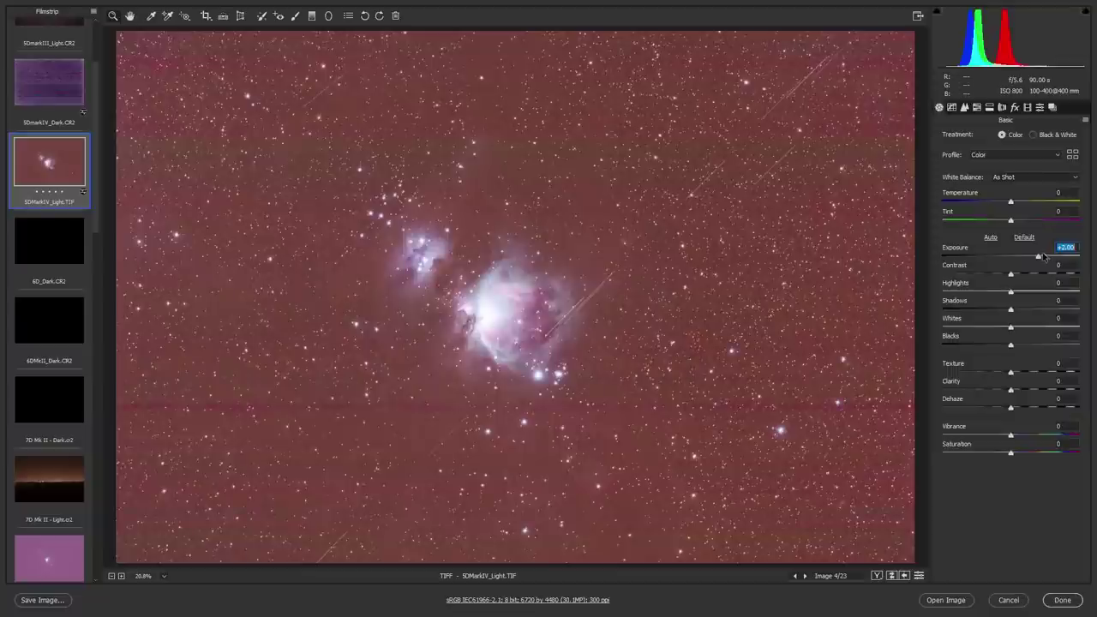
left_click_drag(1035, 256, 1030, 256)
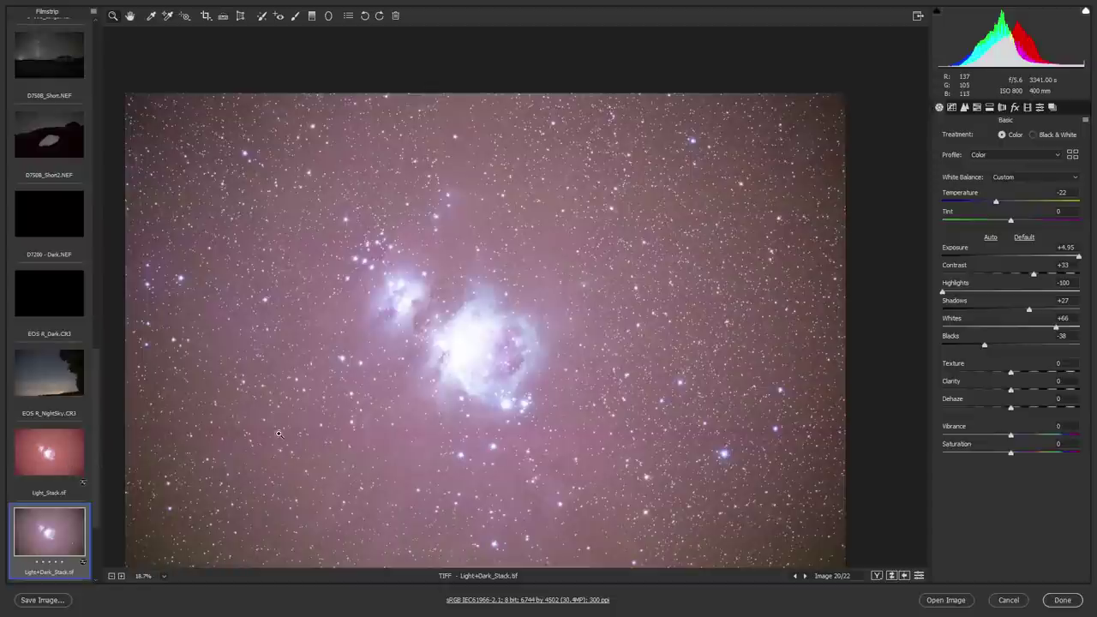
In Photoshop, hide the Curves 1 and Curves 2 layers on 80D_Stack.tif, then show them again
key("super")
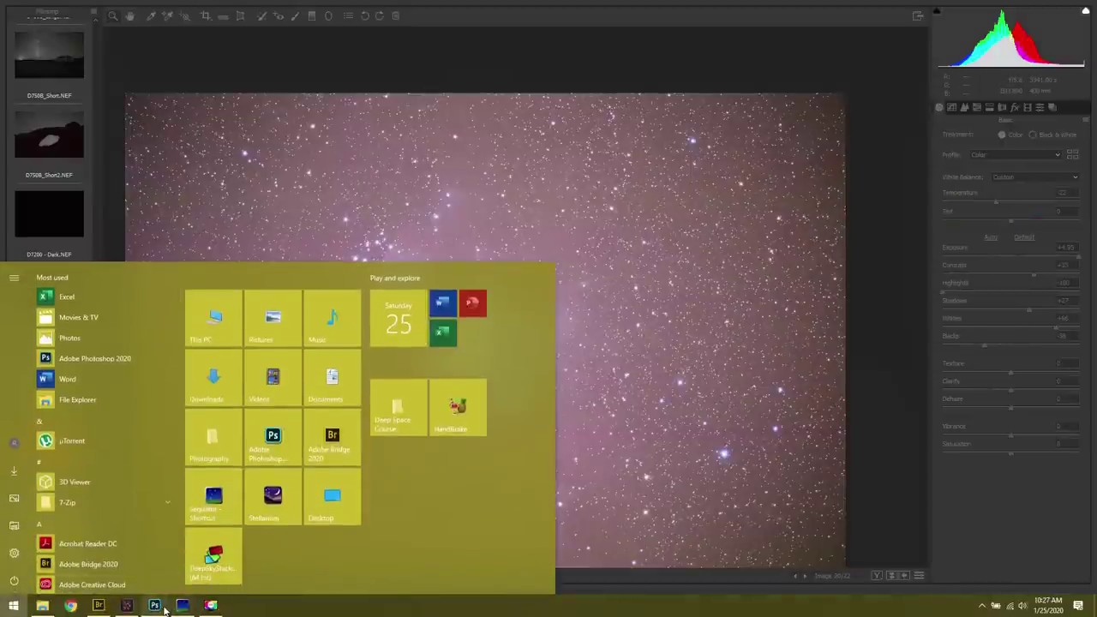
left_click(156, 607)
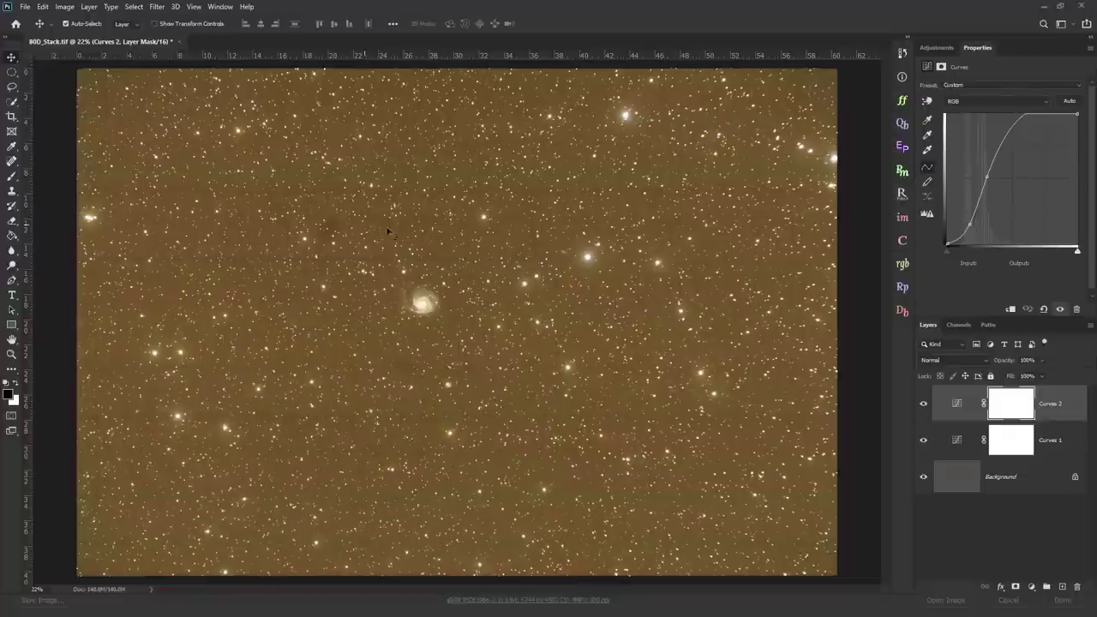
left_click_drag(923, 403, 924, 441)
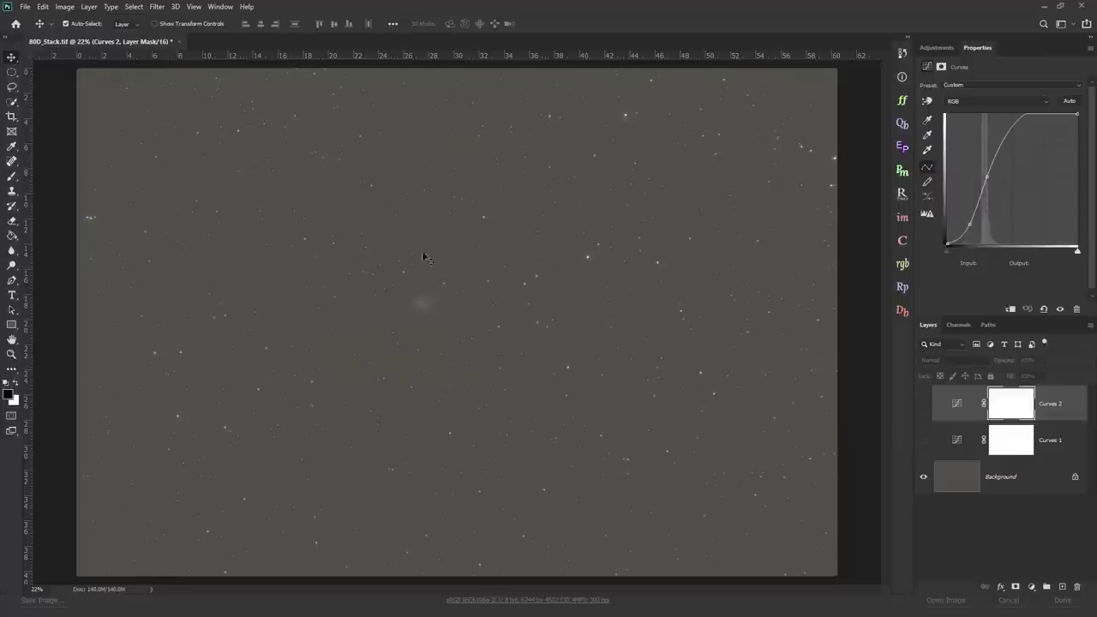
left_click(1007, 484)
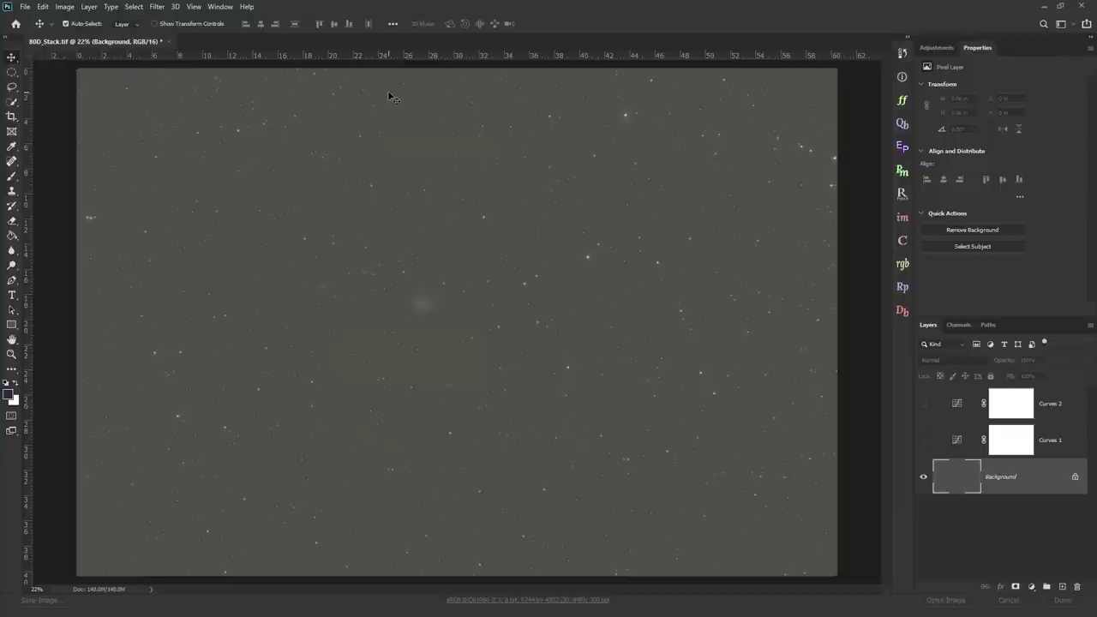
left_click(1048, 449)
left_click(923, 439)
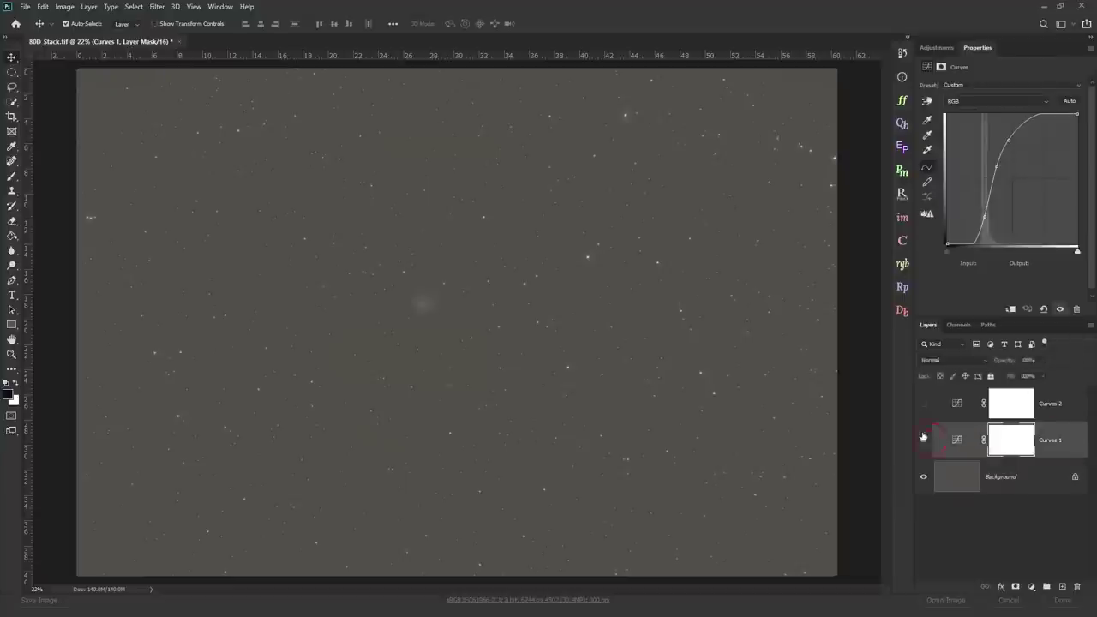
left_click(923, 403)
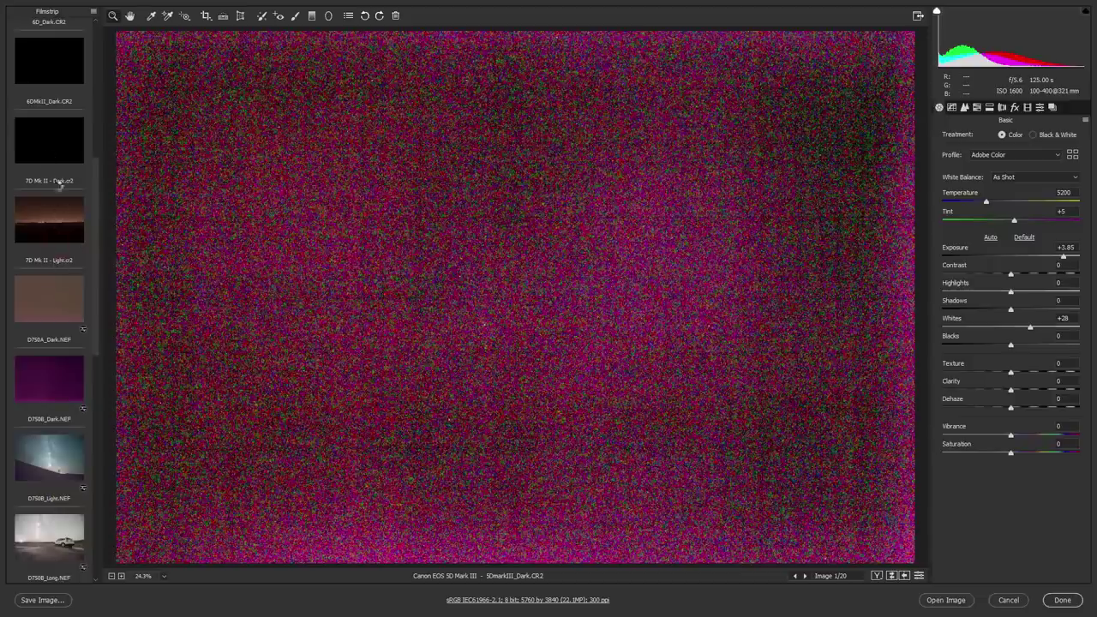
Brighten 7D Mk II - Light.cr2 (Exposure +3.35, Shadows +56, Highlights -74) and zoom into the gate posts
left_click(54, 209)
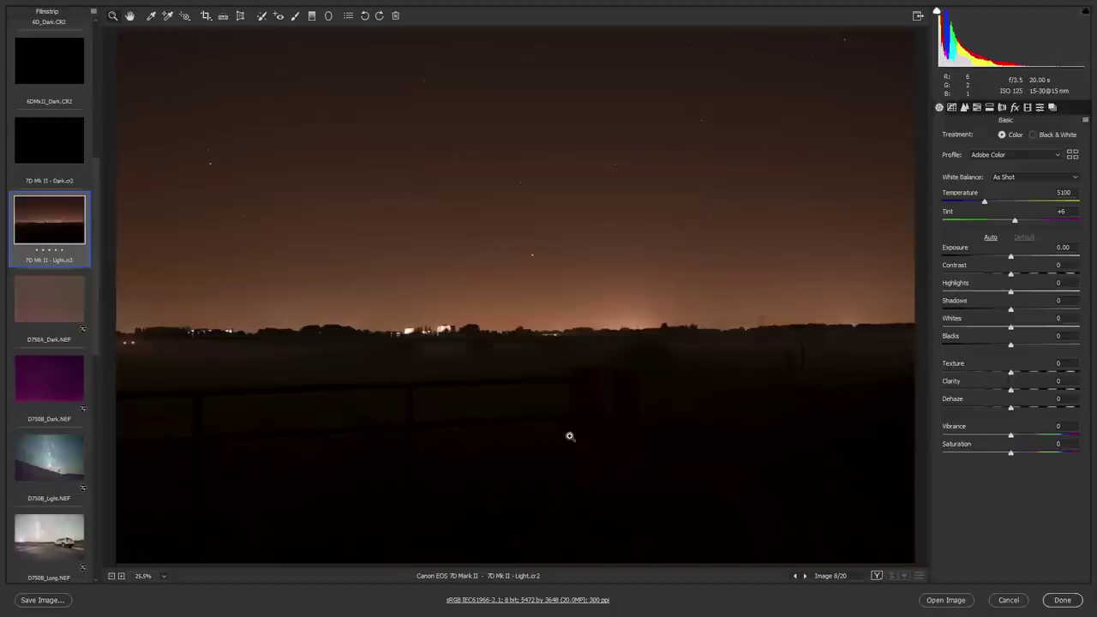
double_click(1011, 257, "shift")
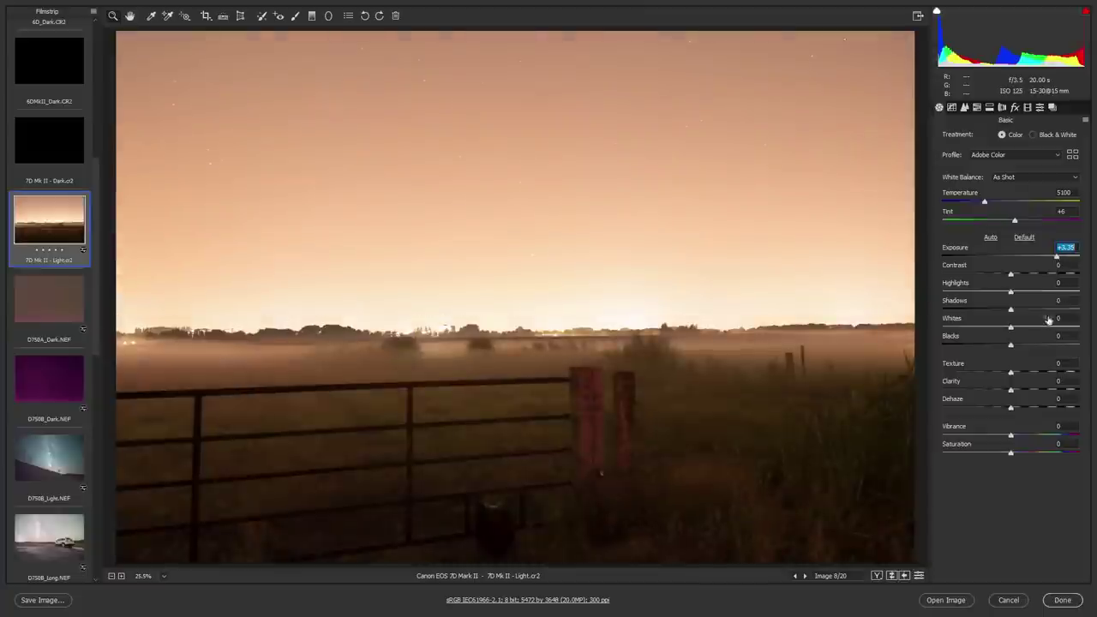
left_click_drag(1011, 310, 961, 292)
left_click(724, 499)
left_click(743, 506)
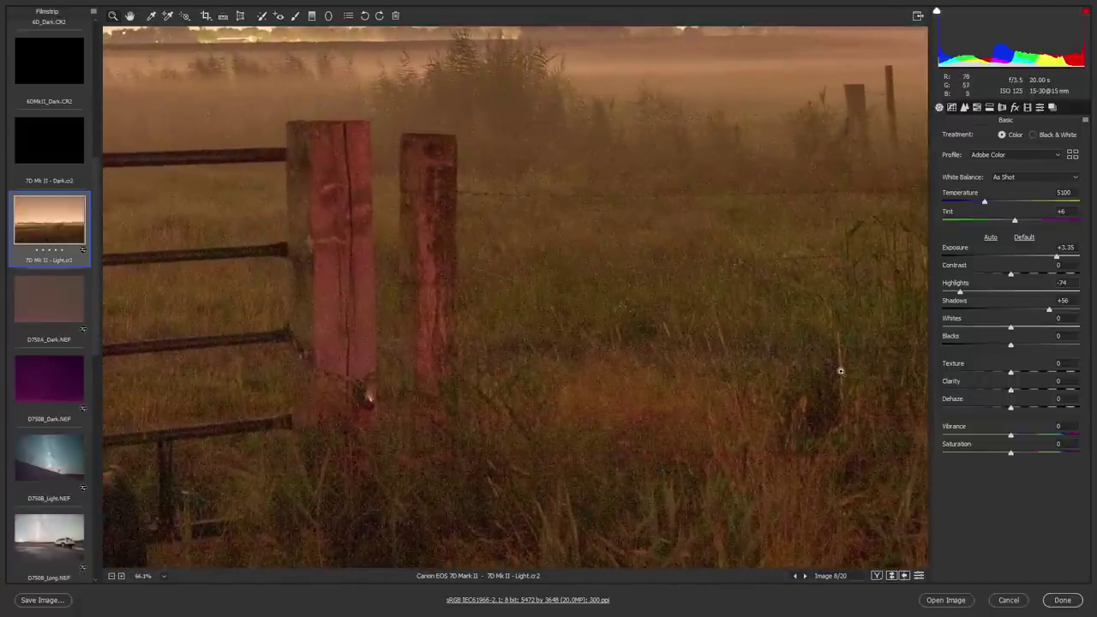
left_click(35, 148)
Set the 7D Mk II dark frame's Exposure to +4.20, then compare with the 7D Mk II light frame
left_click(1012, 257)
type("4.2")
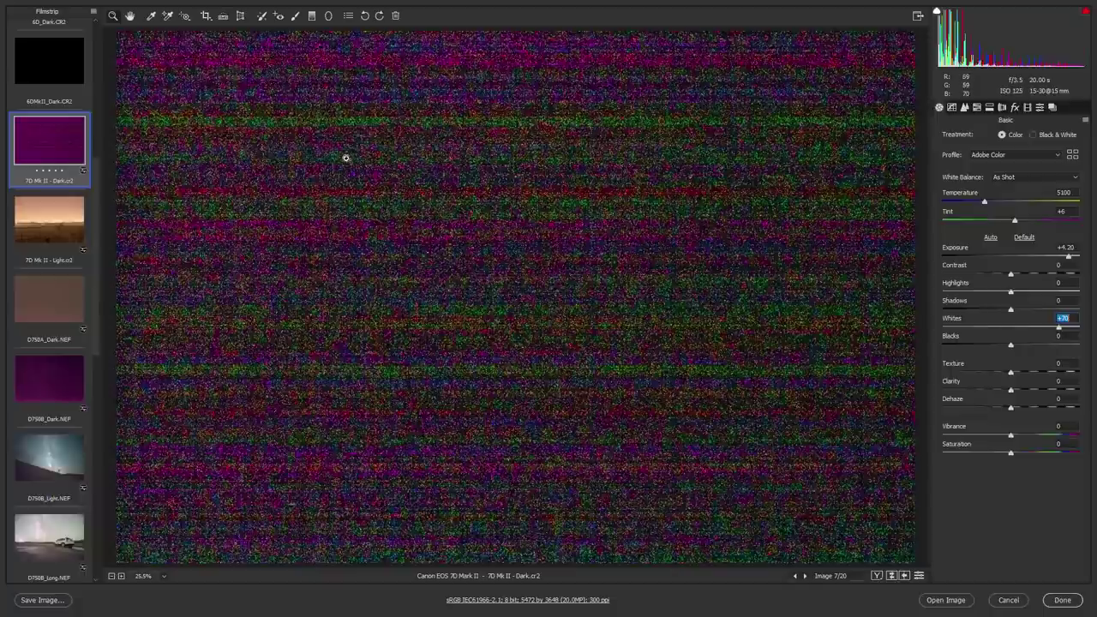
left_click(49, 228)
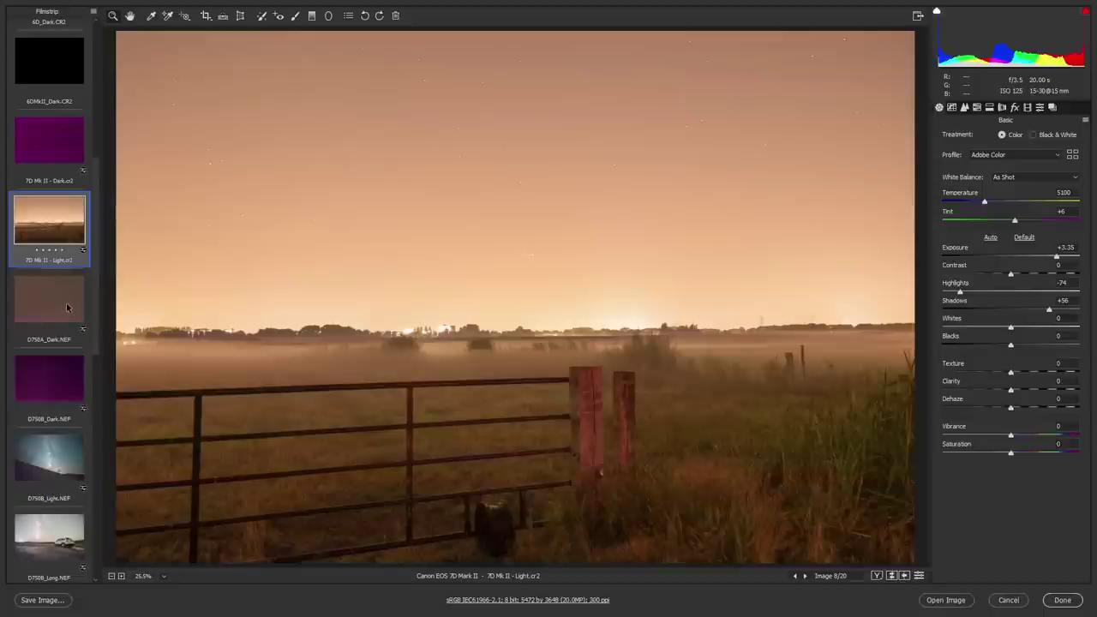
Compare D750B_Dark with the D750B_Light, D750B_Short and D750B_Long night photos
left_click(60, 367)
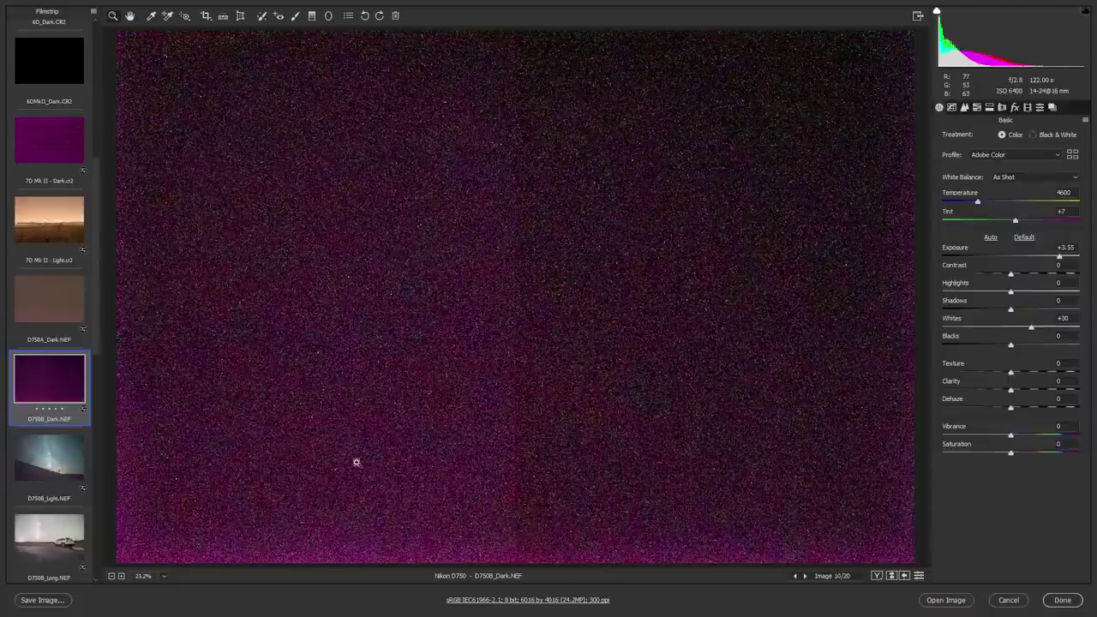
left_click(54, 467)
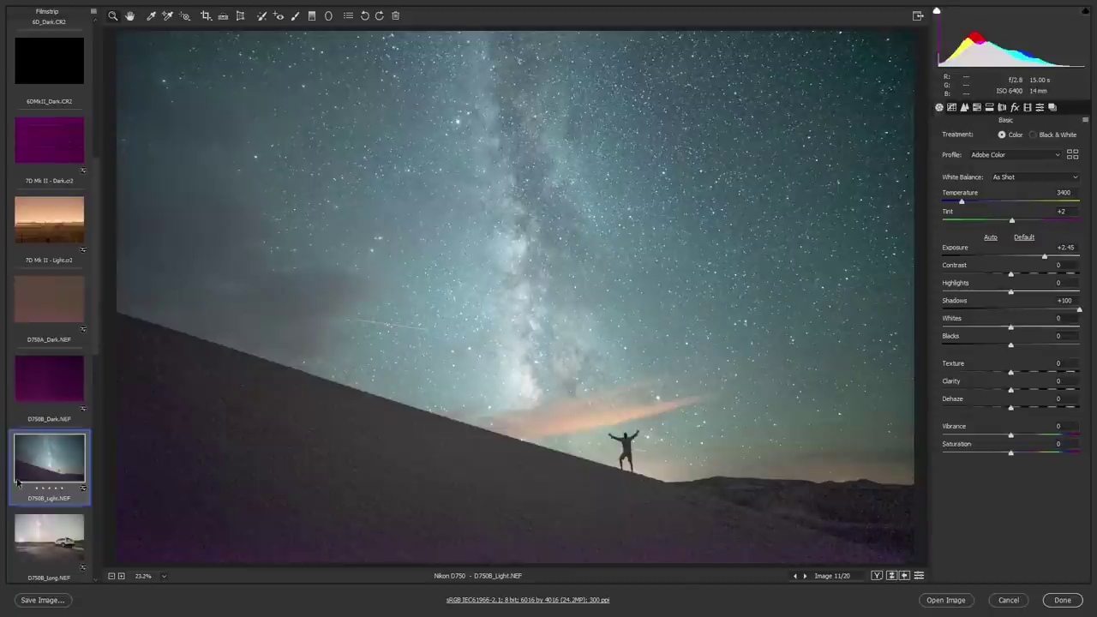
scroll(51, 467, "down", 2)
key("Down")
key("Down")
key("Down")
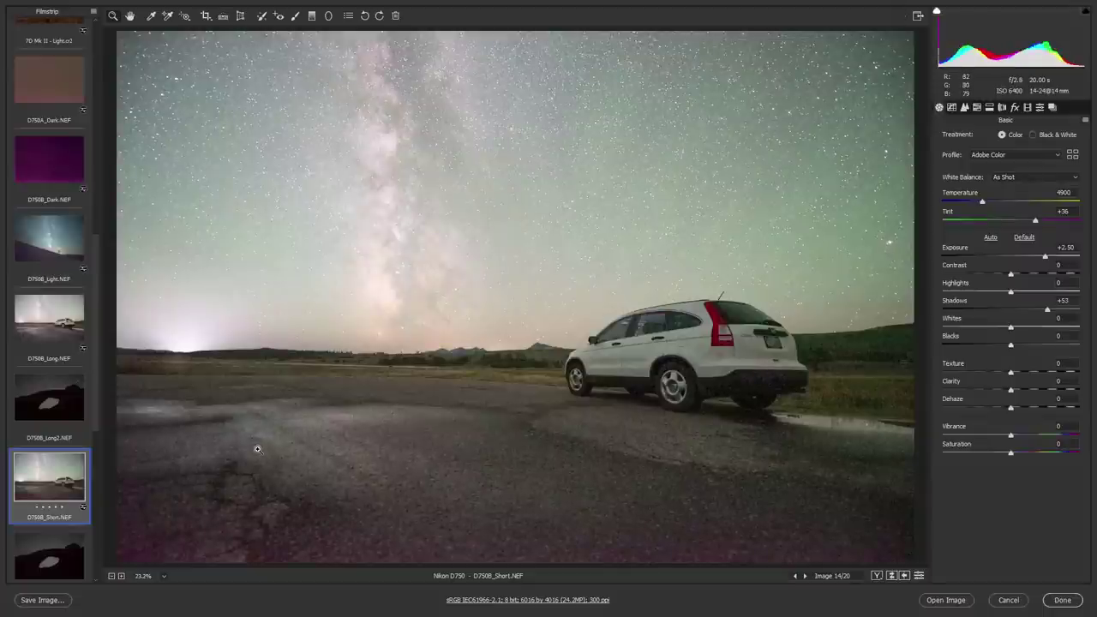
left_click(60, 324)
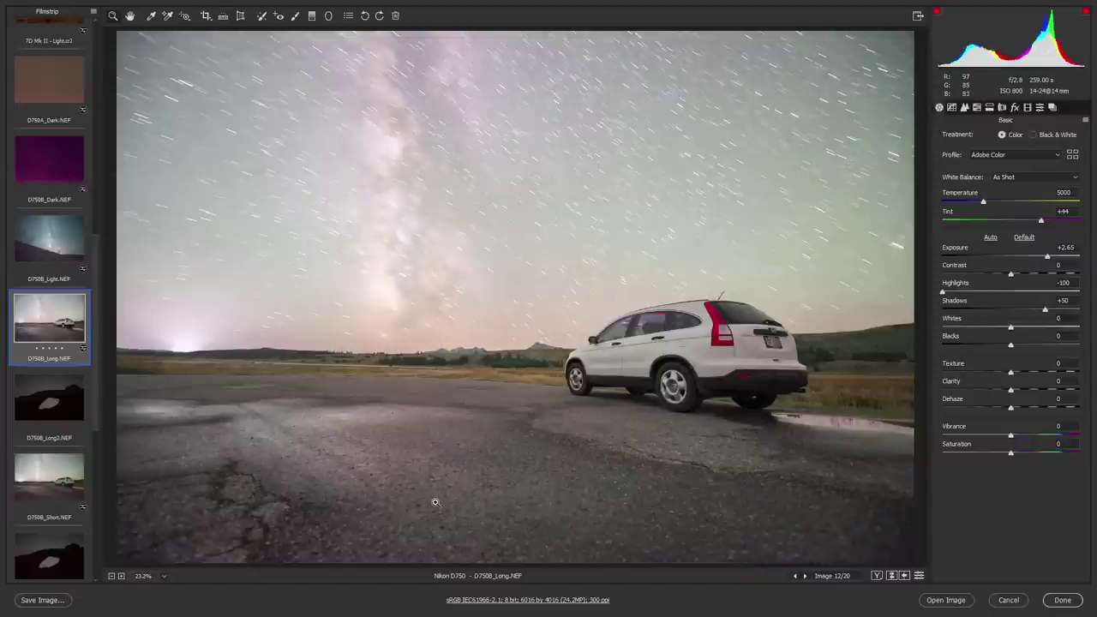
scroll(51, 377, "down", 2)
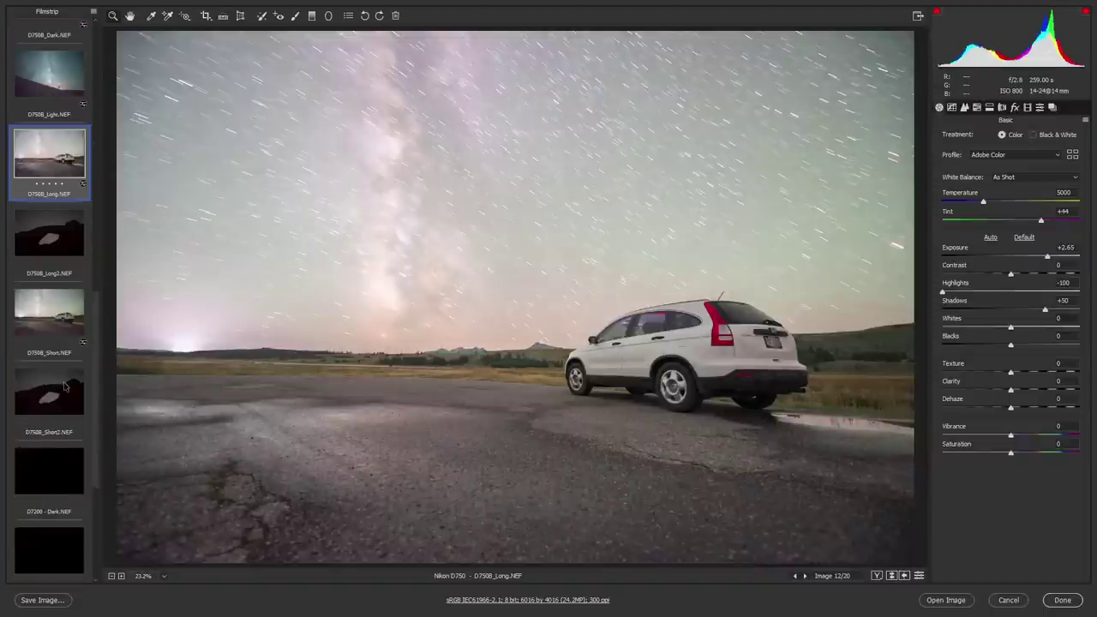
Raise Exposure on the D750B_Short2 arch photo, then brighten D750B_Long2 to Exposure +3.45
left_click(58, 377)
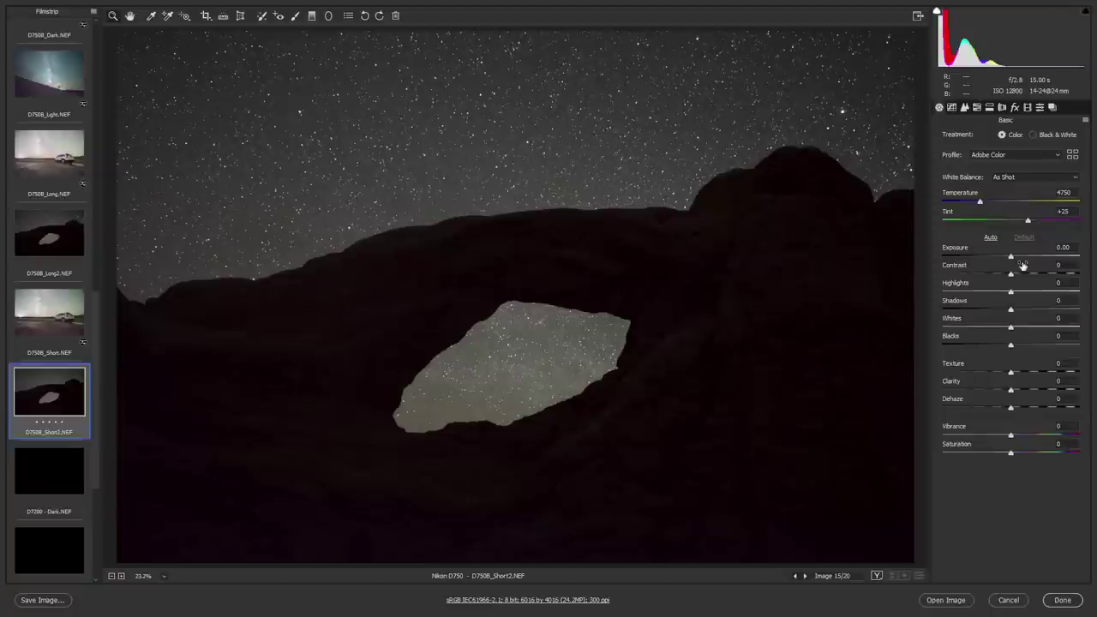
left_click_drag(1009, 257, 1053, 257)
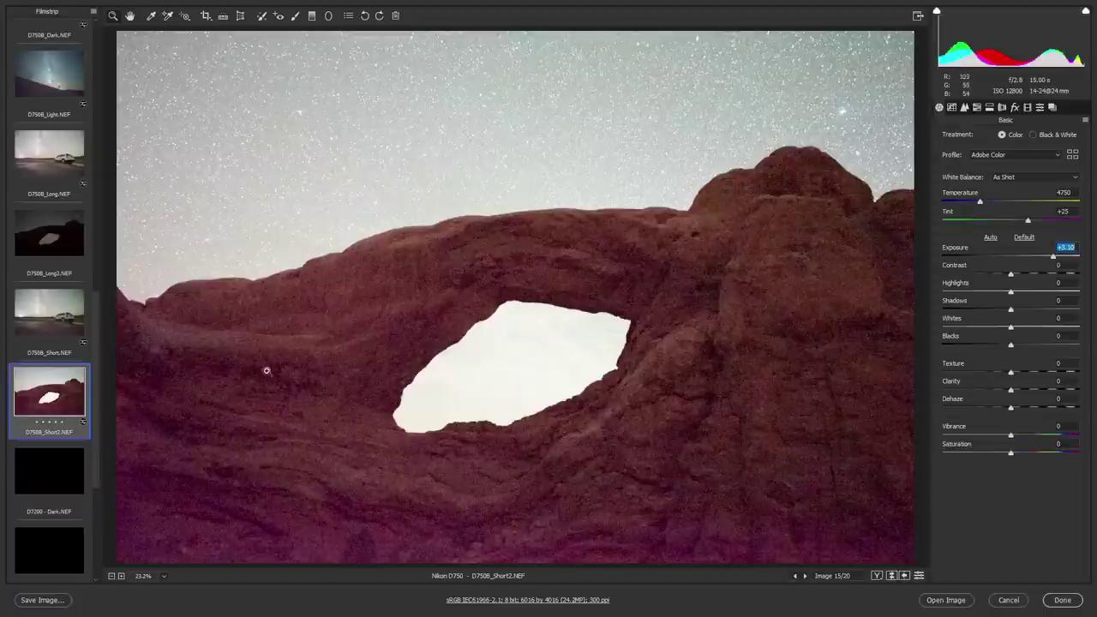
left_click(50, 244)
left_click_drag(1020, 257, 1060, 258)
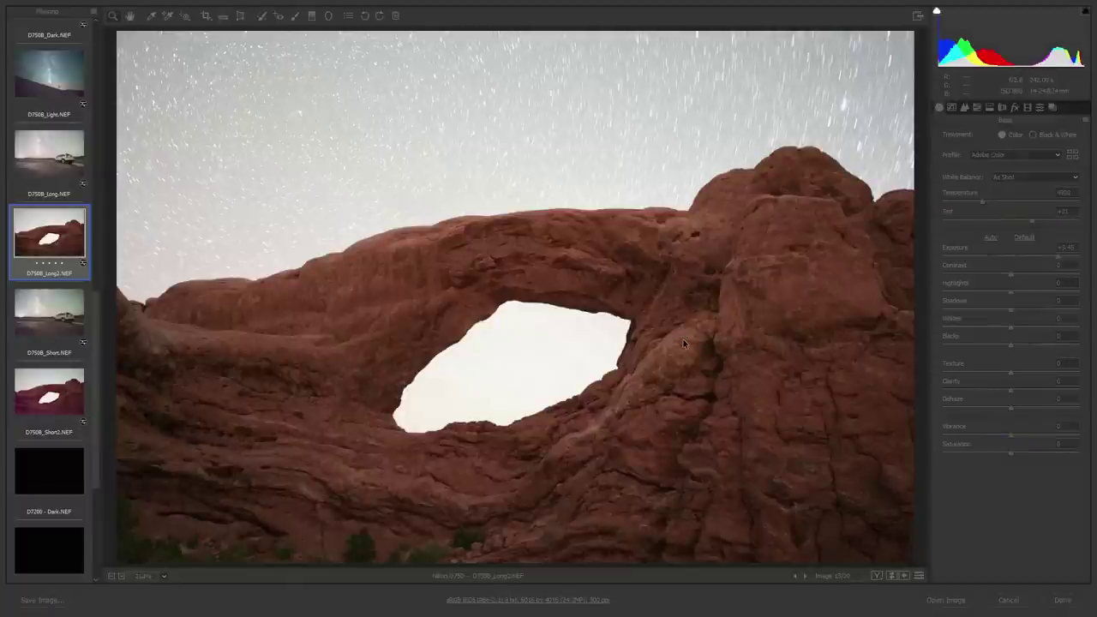
Fit the preview, then stretch D7200 - Dark.NEF to Exposure +4.15 and Whites +46
key("ctrl+plus")
key("ctrl+minus")
key("ctrl+minus")
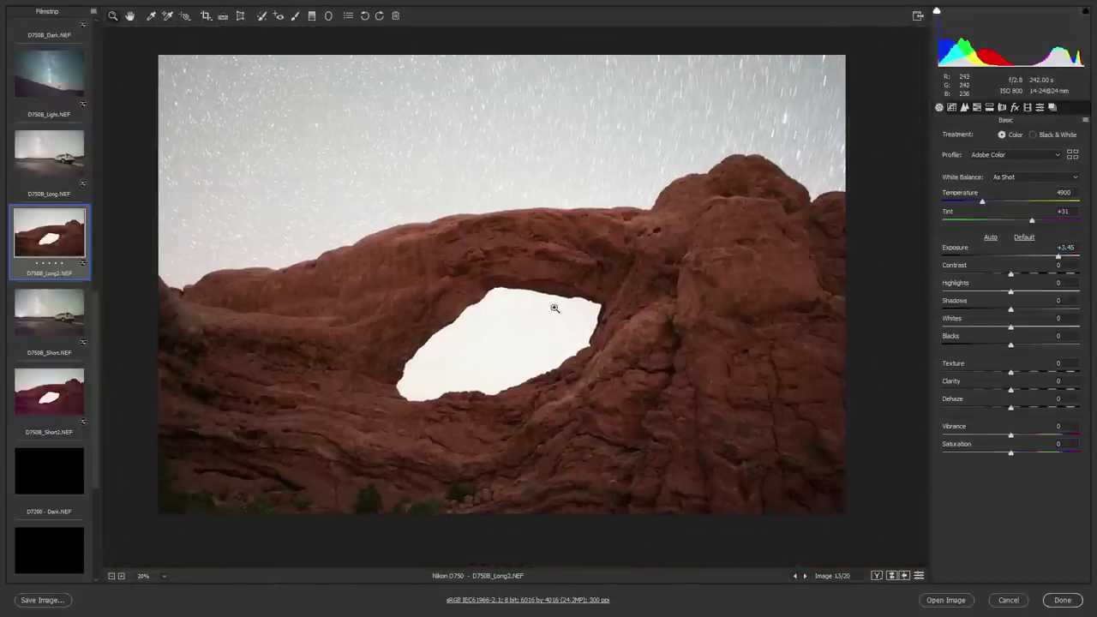
key("ctrl+0")
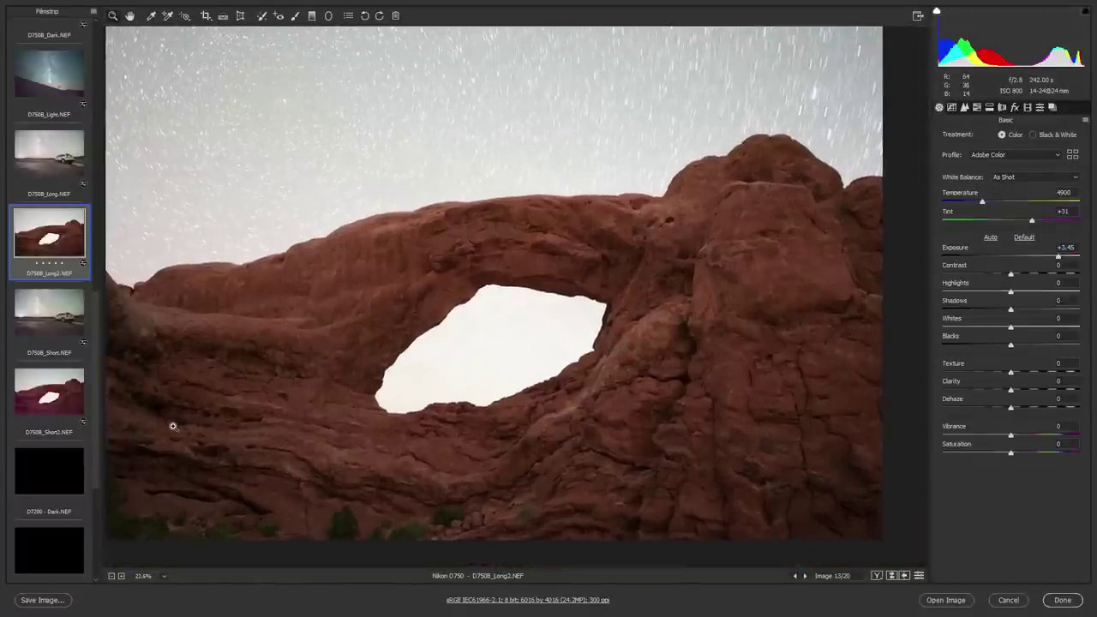
left_click(54, 477)
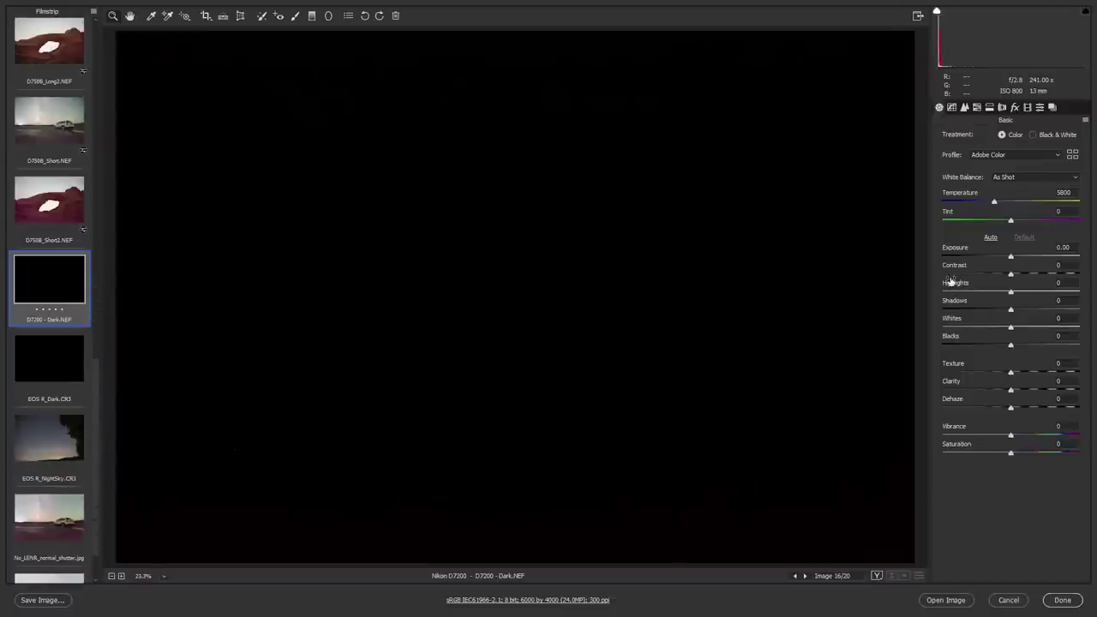
double_click(1011, 256, "shift")
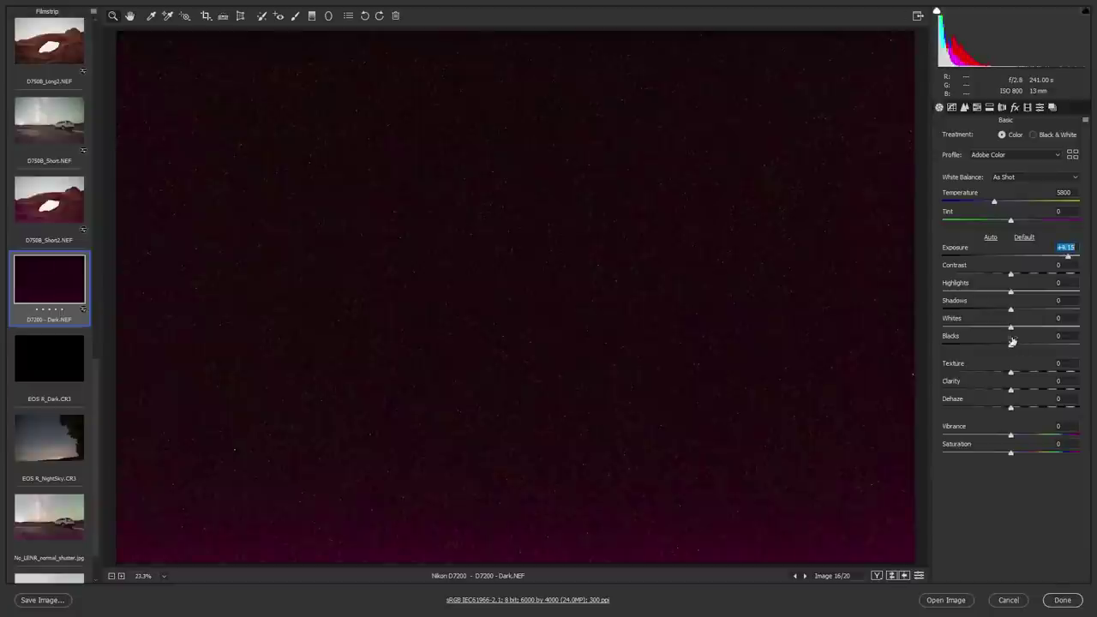
double_click(1011, 328, "shift")
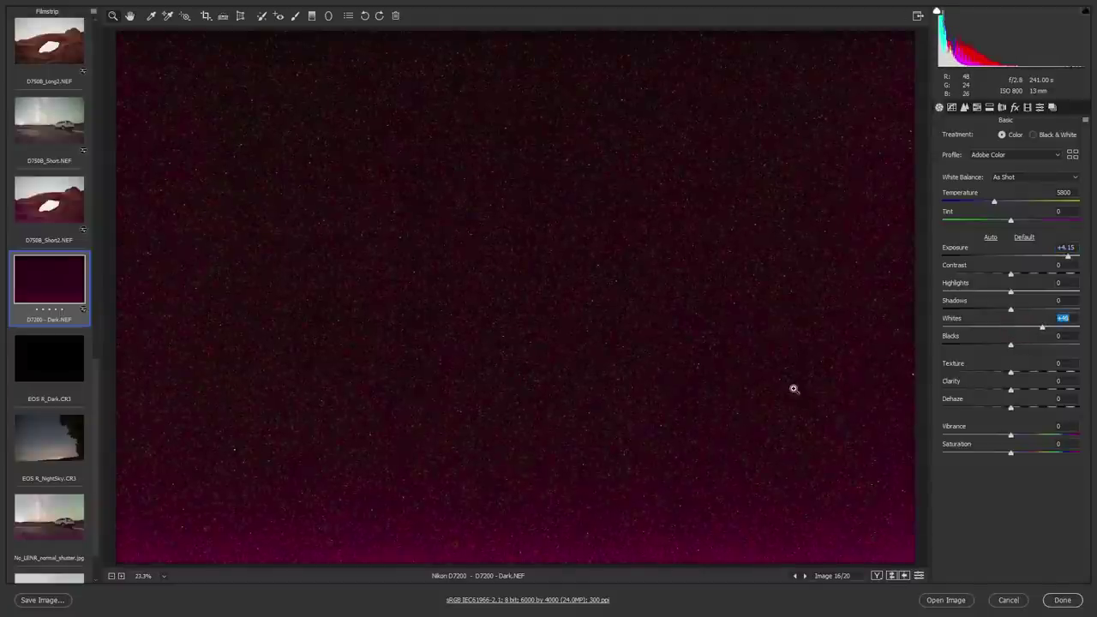
key("Up")
Stretch EOS R_Dark.CR3 to Exposure +4.25 with Whites pulled back to +67
left_click(50, 359)
double_click(1011, 256, "shift")
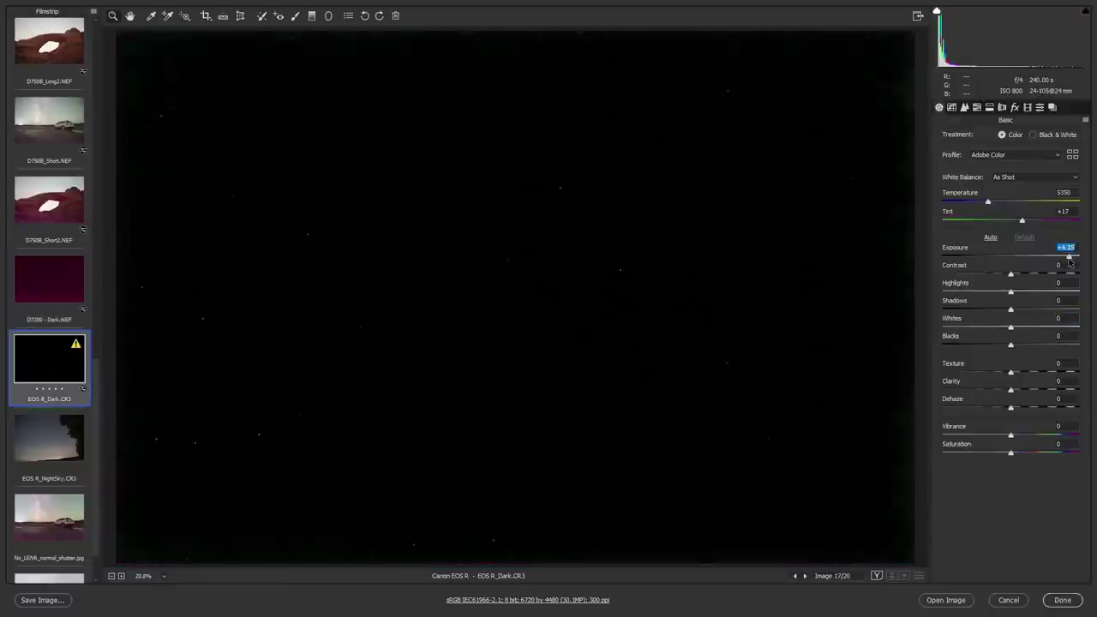
double_click(1011, 327, "shift")
left_click_drag(1066, 329, 1060, 327)
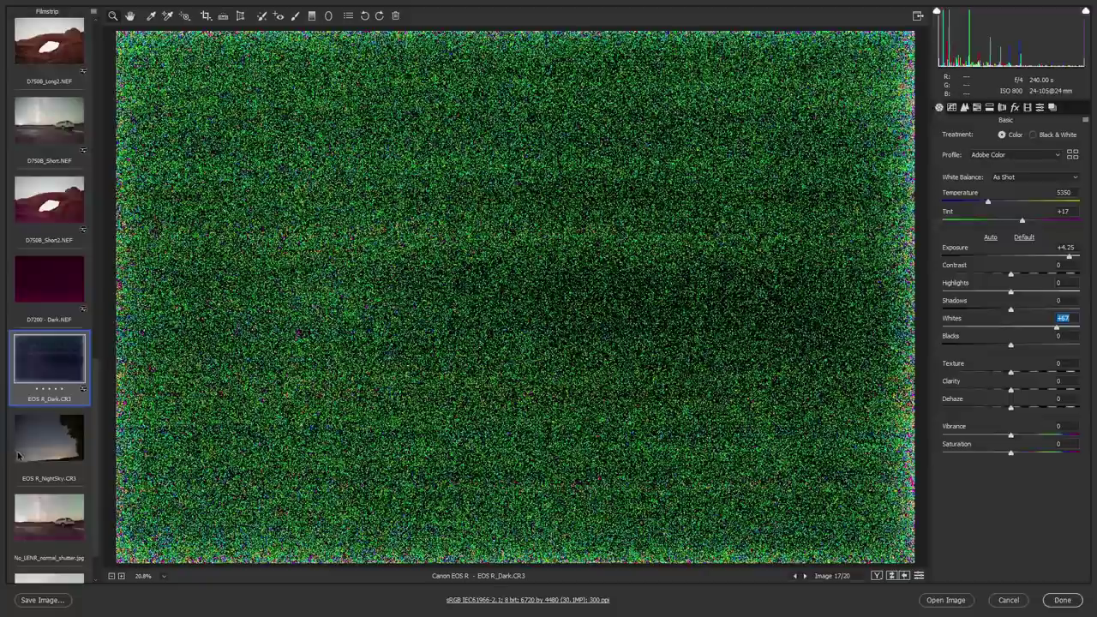
Revisit the 7D Mk II dark frame for comparison
scroll(18, 456, "down", 1)
left_click_drag(99, 451, 103, 174)
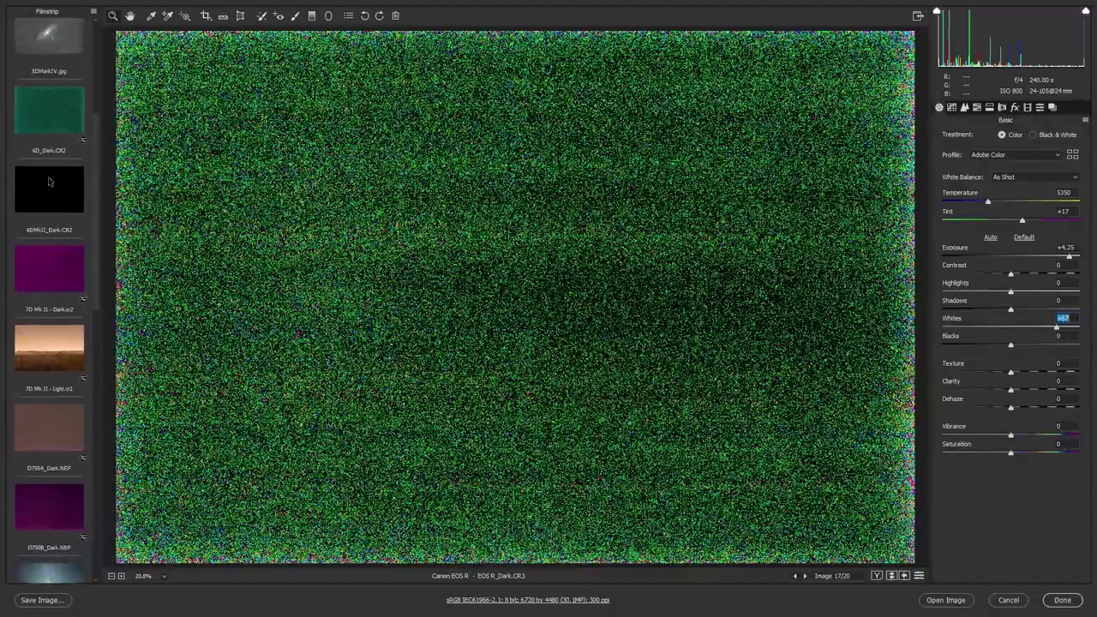
left_click(48, 274)
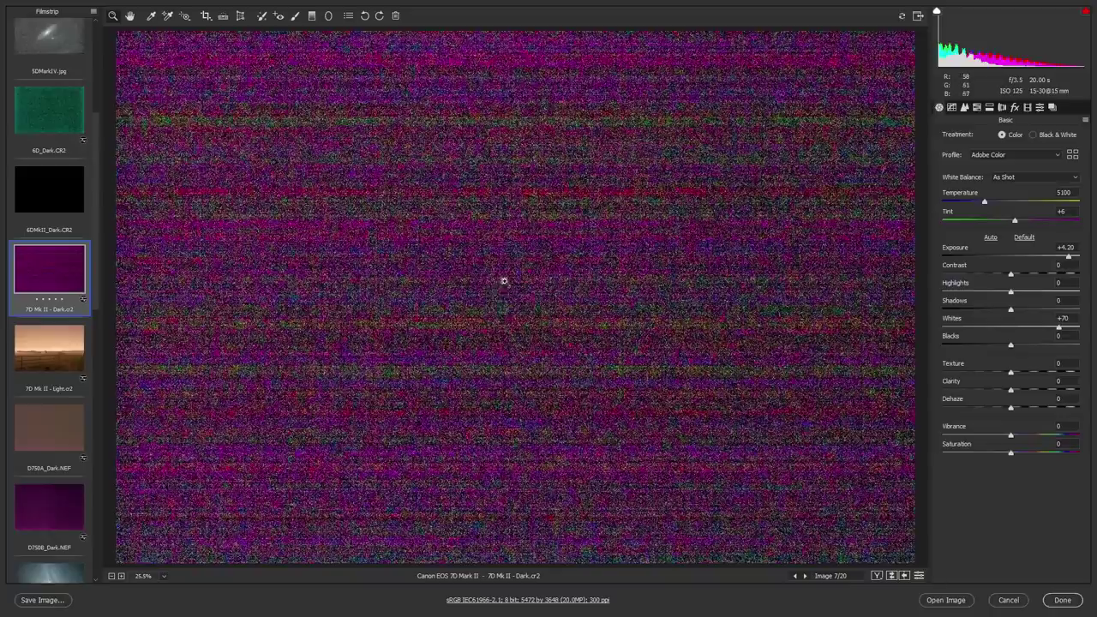
scroll(53, 253, "up", 3)
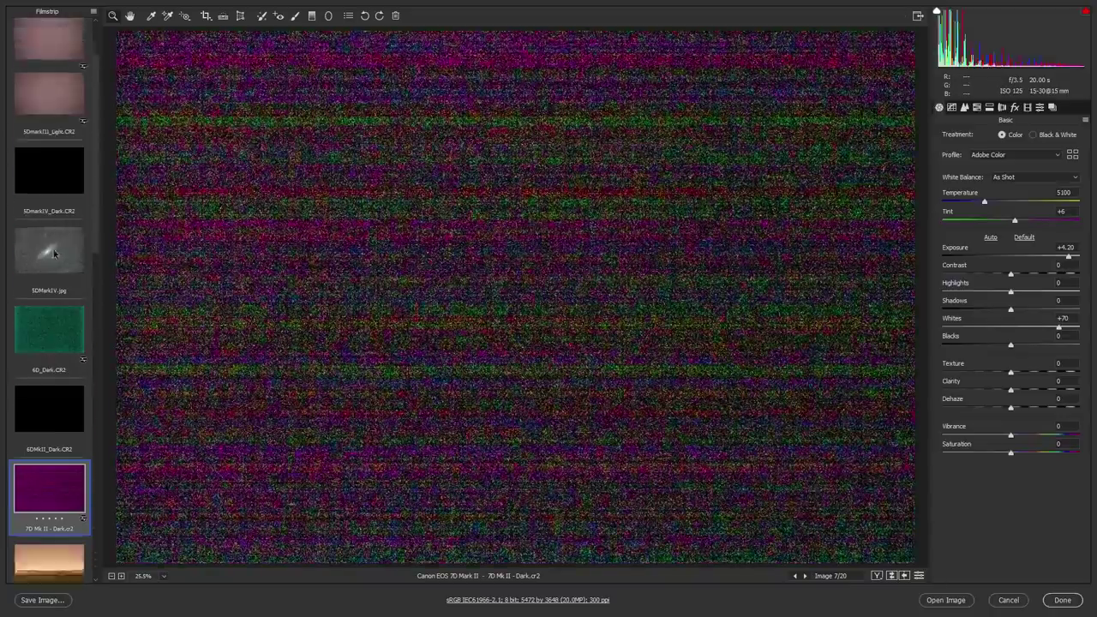
scroll(53, 253, "up", 1)
Stretch 5DMarkIV_Dark.CR2 to Exposure +4.55 and Whites +69, then return to D750B_Long
left_click(62, 204)
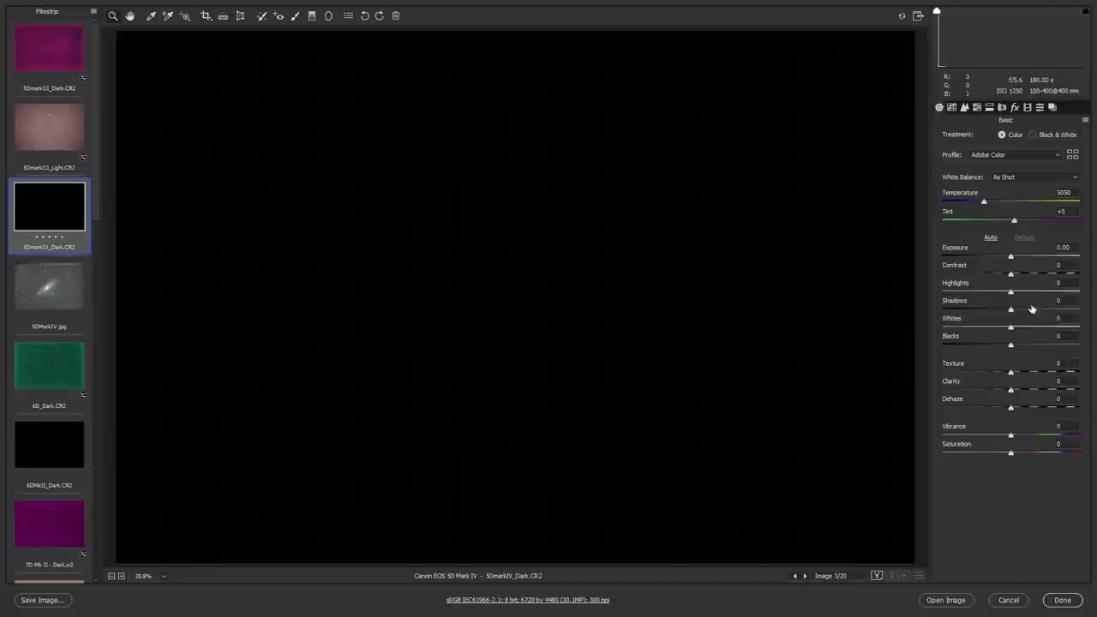
left_click_drag(1018, 257, 1074, 264)
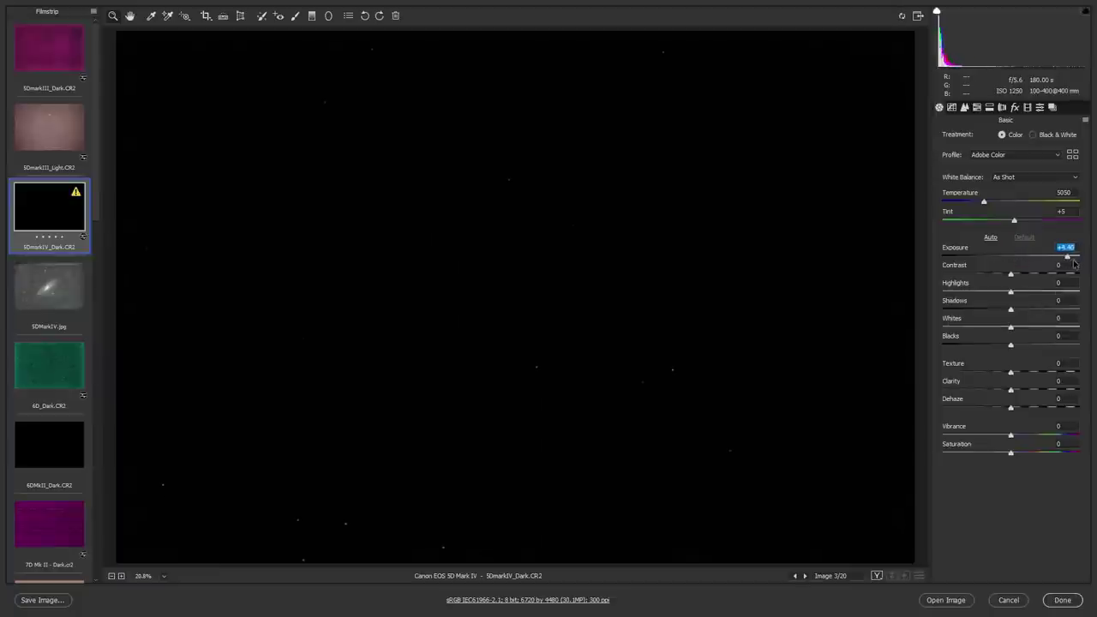
left_click_drag(1011, 327, 1064, 326)
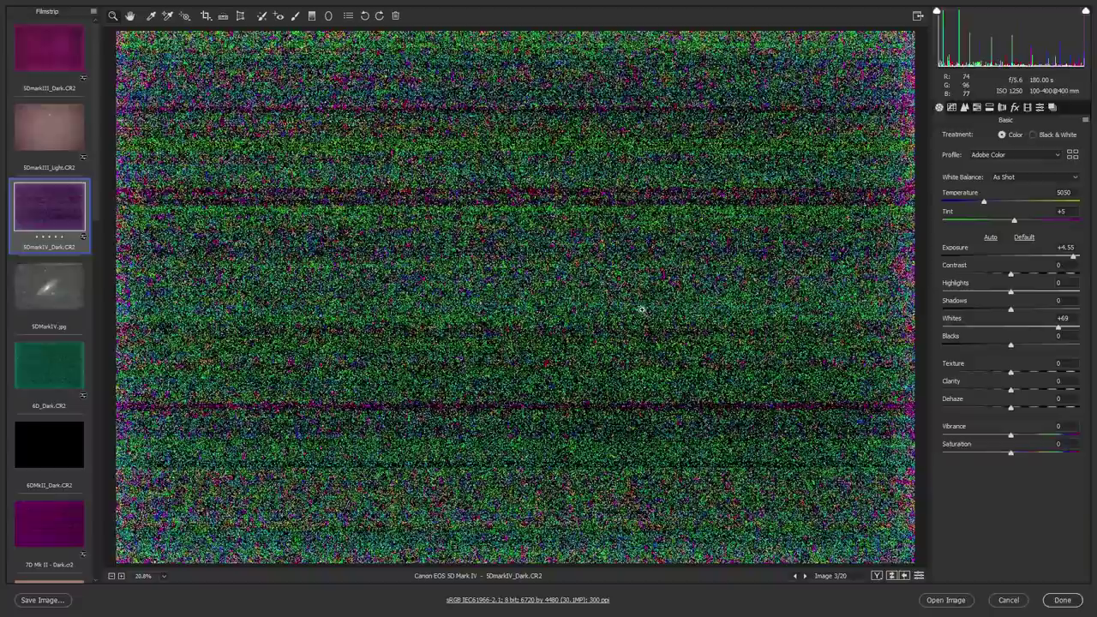
scroll(62, 390, "down", 7)
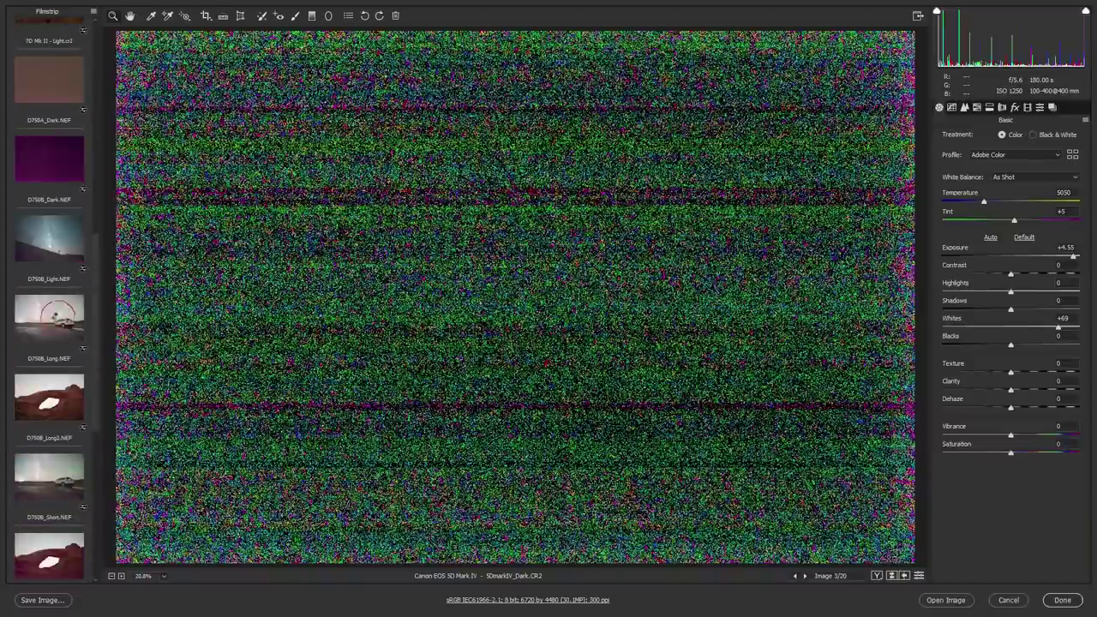
left_click(62, 339)
scroll(62, 340, "down", 1)
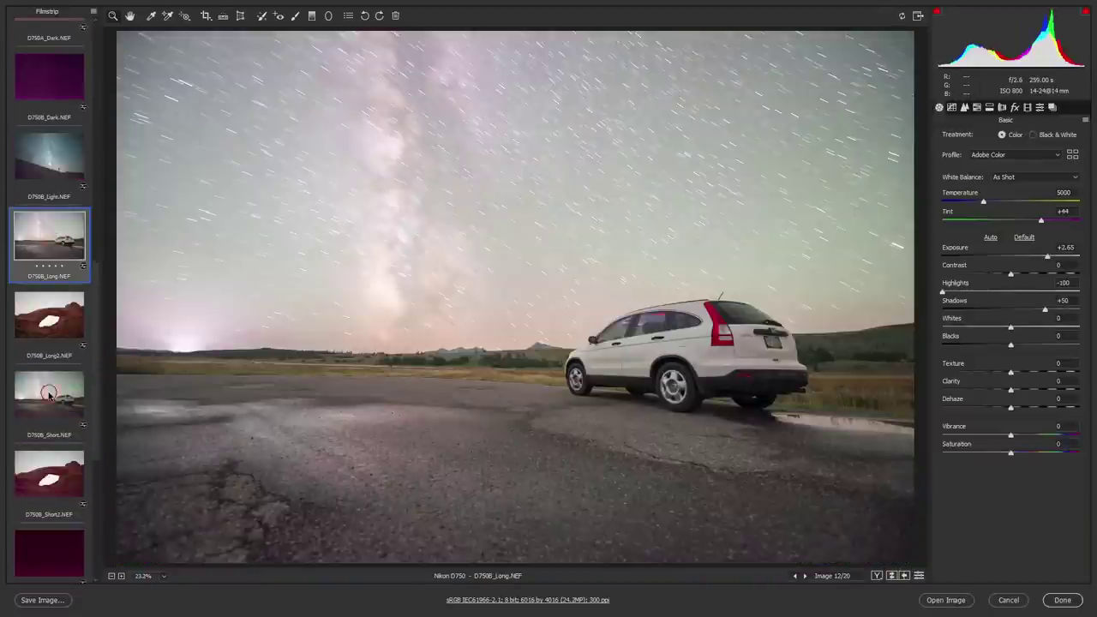
left_click(49, 393)
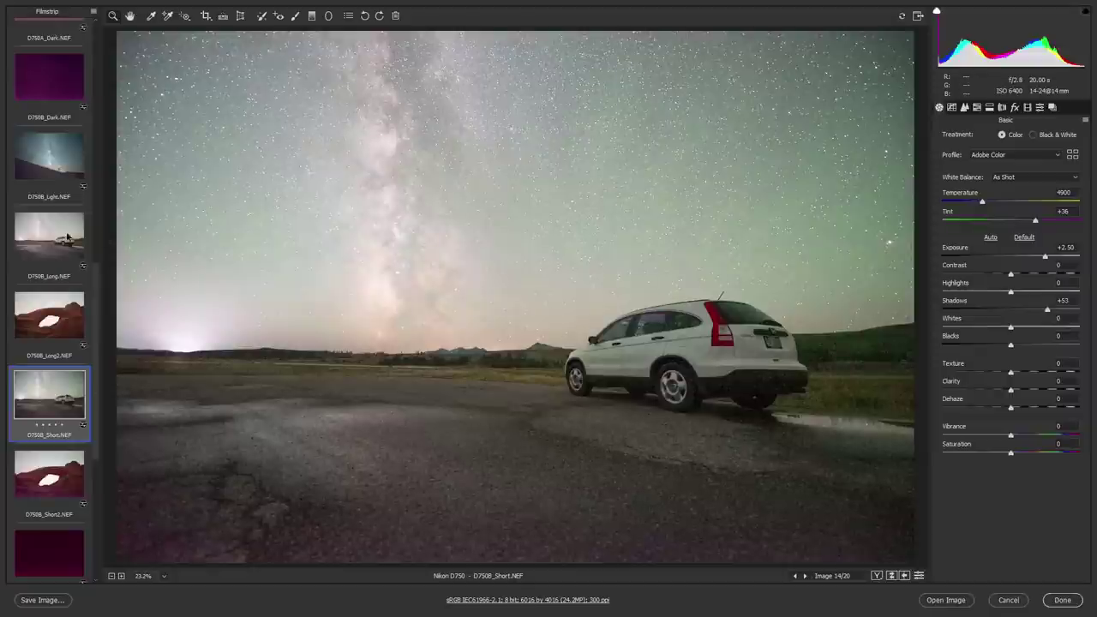
key("Left")
key("Left")
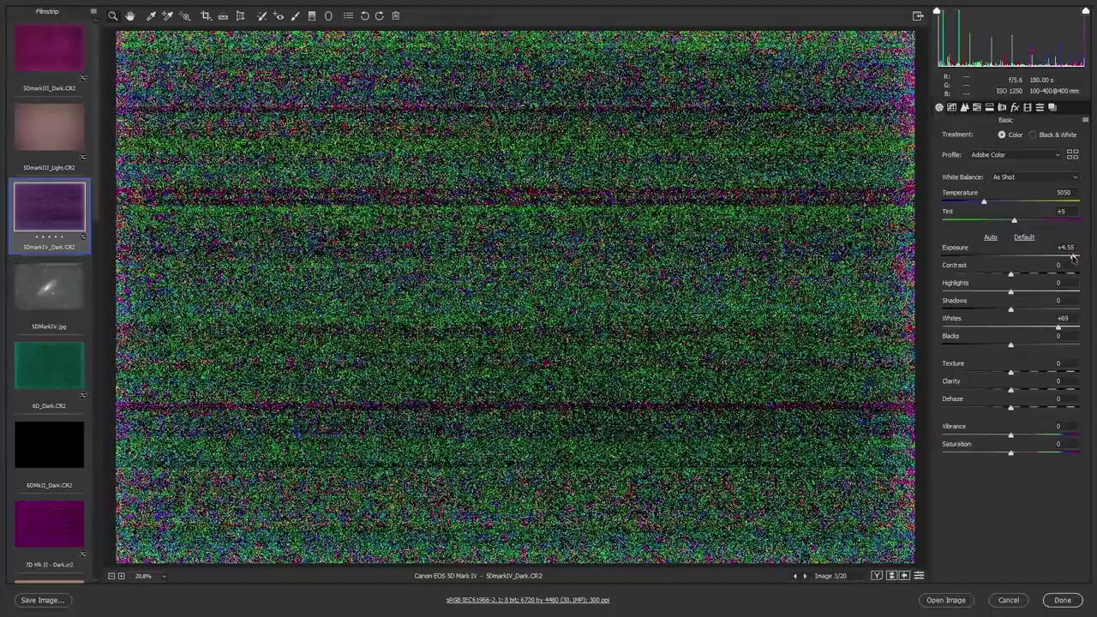
Lower 5DMarkIV_Dark's Exposure to +4.40 and compare it with the 6D dark frame
left_click_drag(1073, 256, 1070, 255)
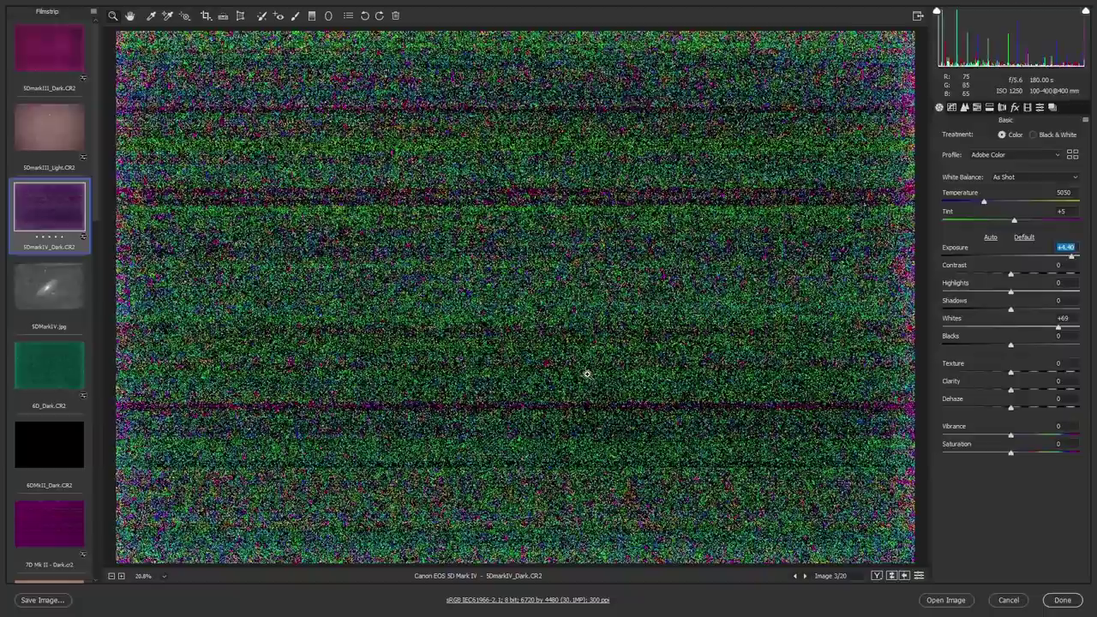
left_click(46, 365)
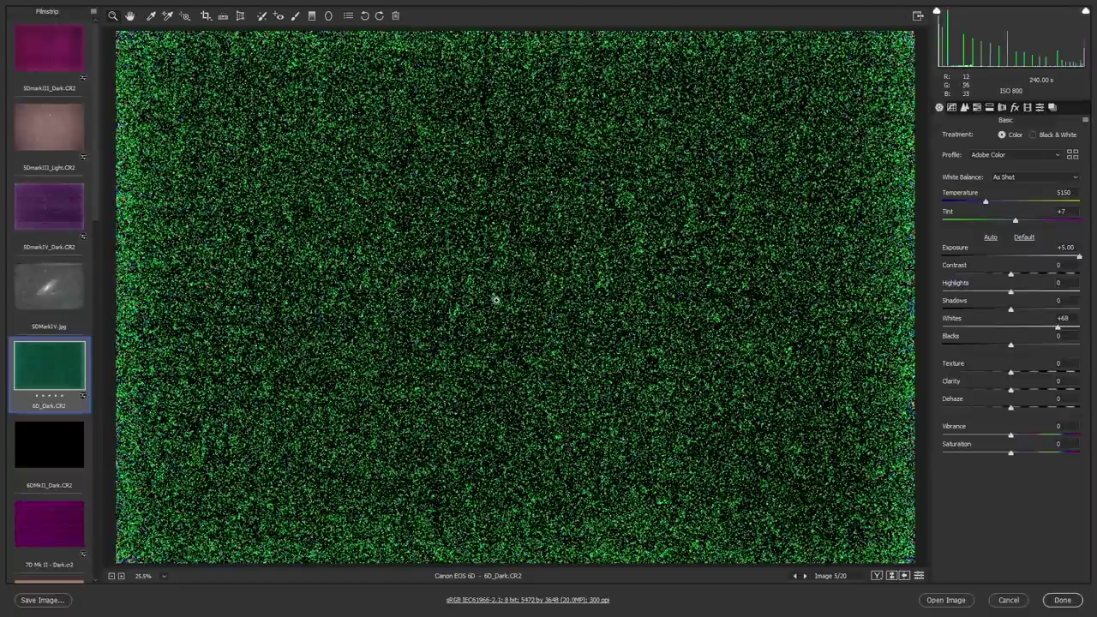
left_click(55, 213)
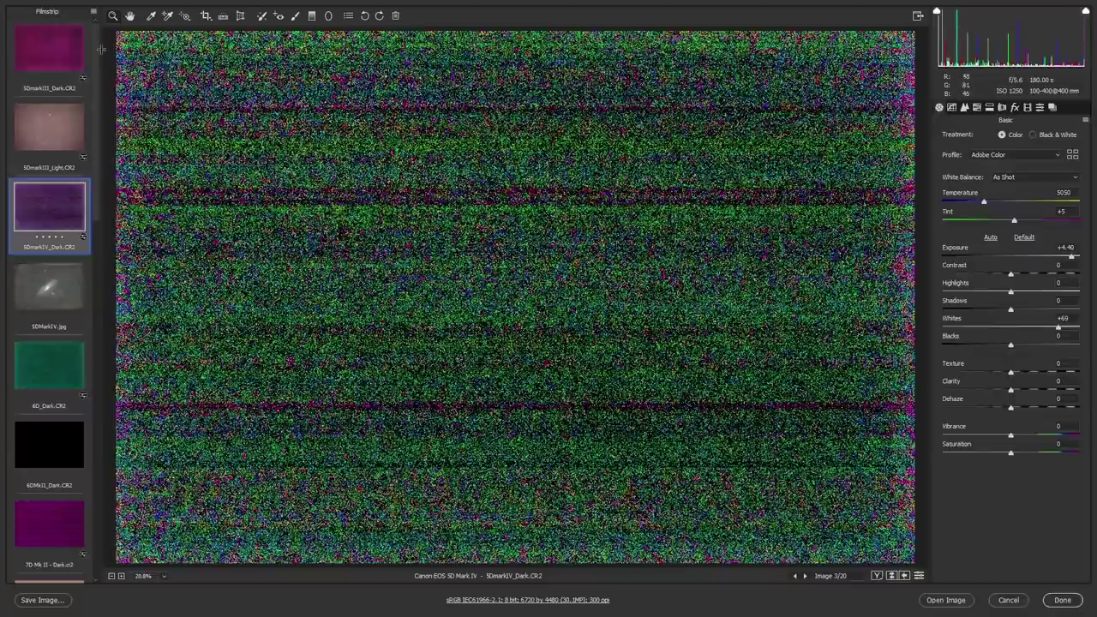
Browse 5DMarkIII_Dark and D750B_Dark, ending on 6D_Dark at Exposure +5.00, Whites +68
key("Home")
scroll(49, 429, "down", 6)
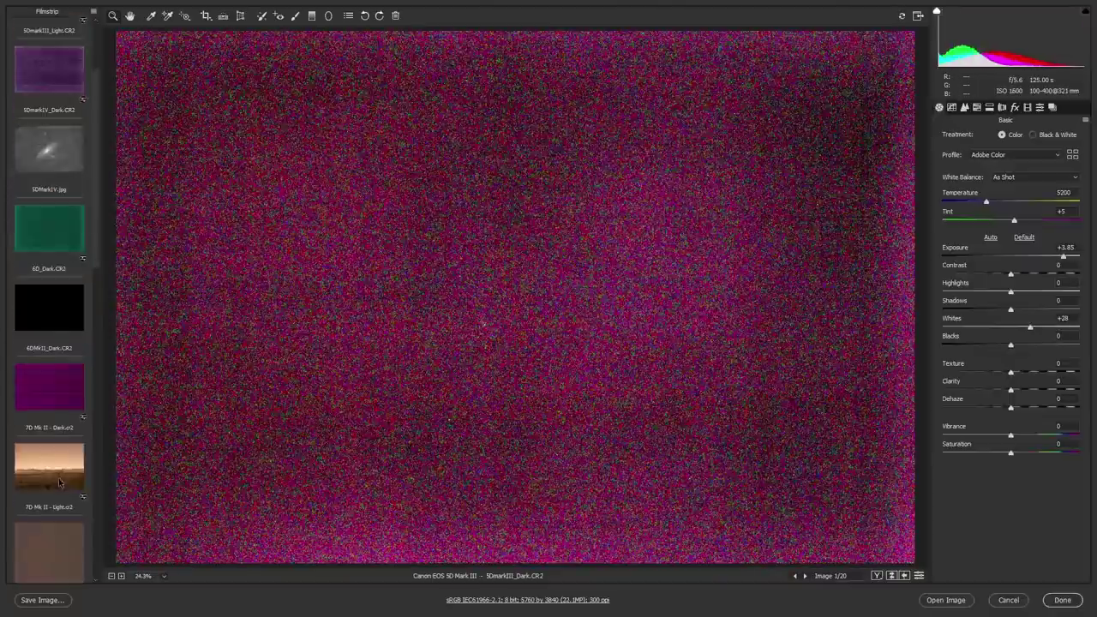
left_click(46, 294)
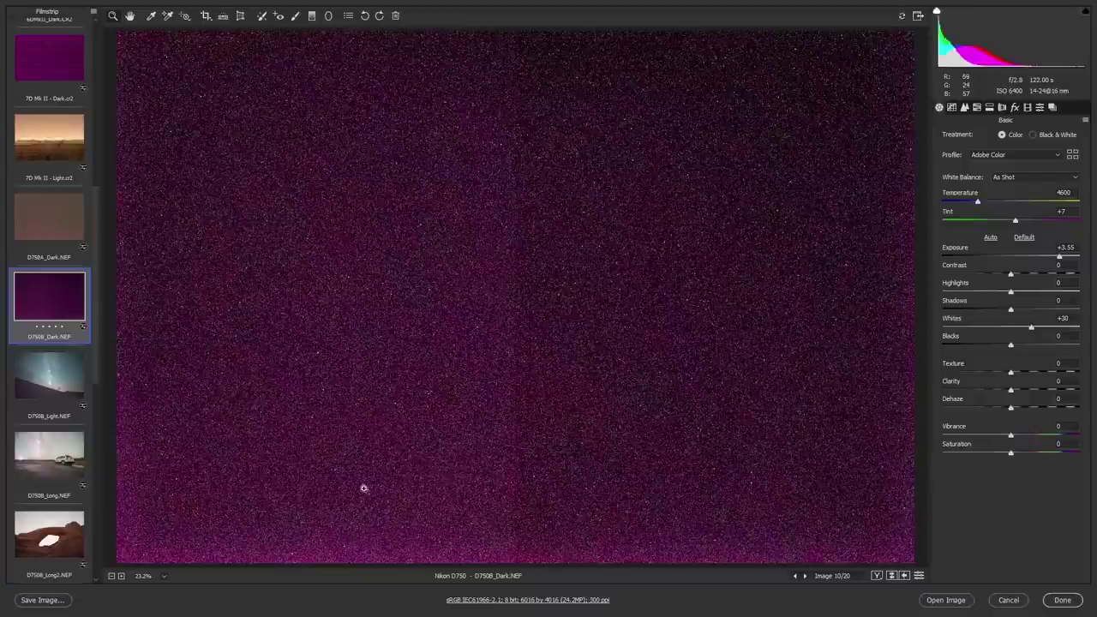
scroll(58, 238, "up", 5)
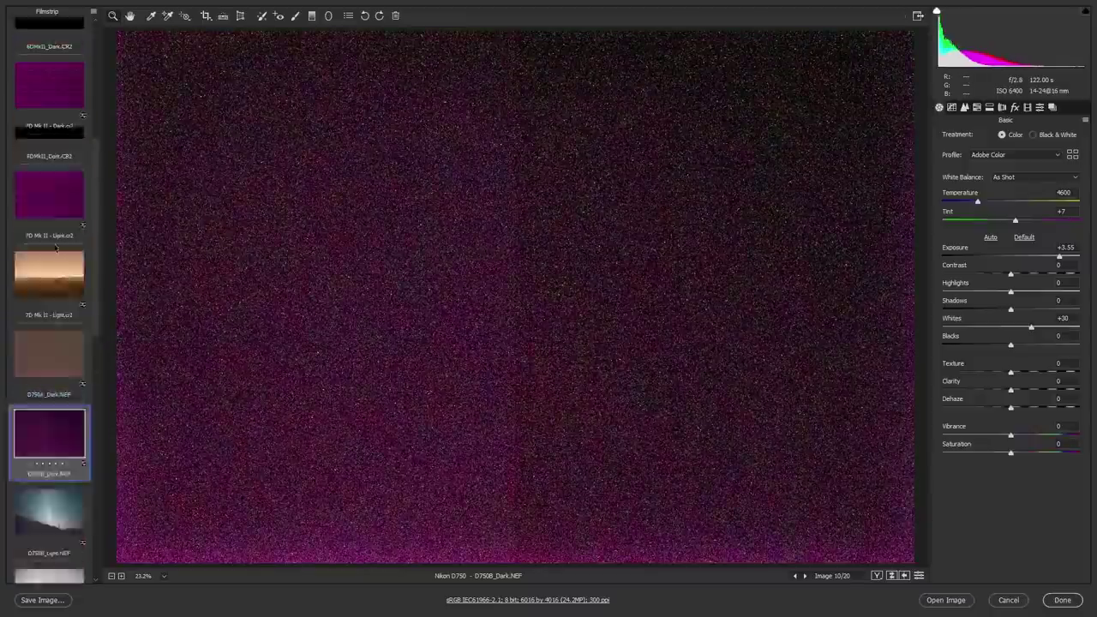
left_click(53, 267)
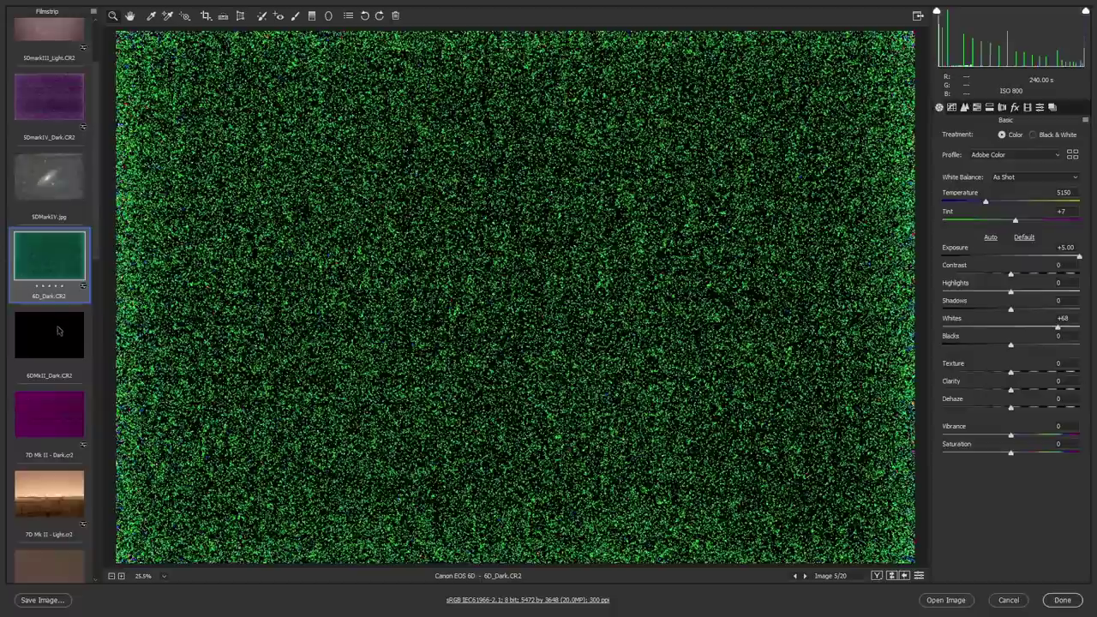
scroll(58, 331, "down", 4)
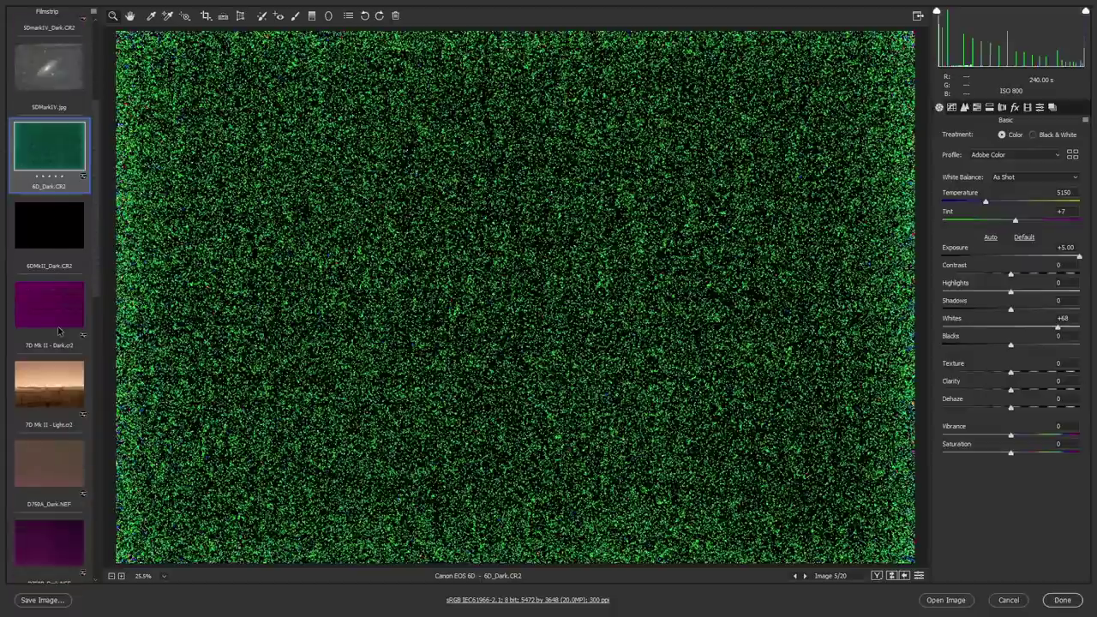